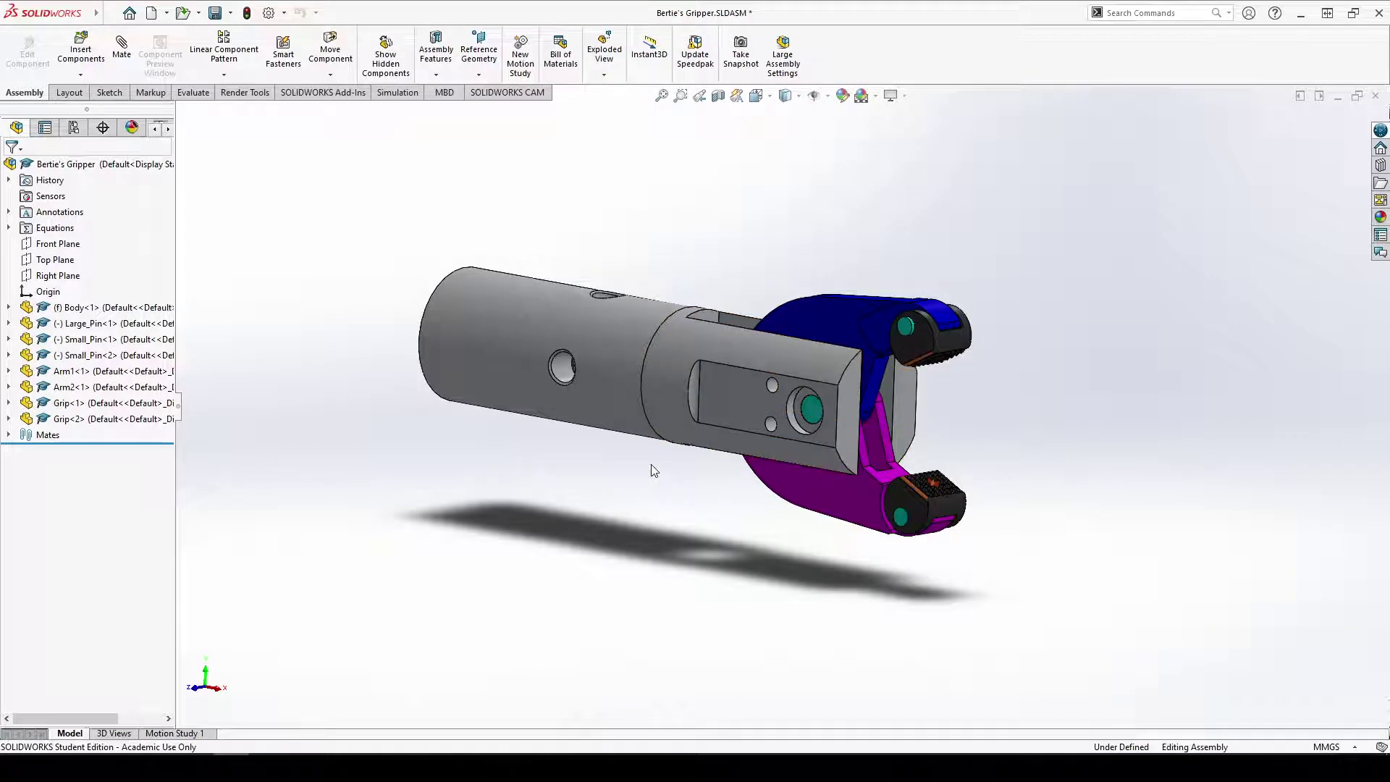
Step: Set the gripper's Body part material to Plain Carbon Steel
{"action": "left_click_drag", "start_coordinate": [587, 471], "coordinate": [723, 521]}
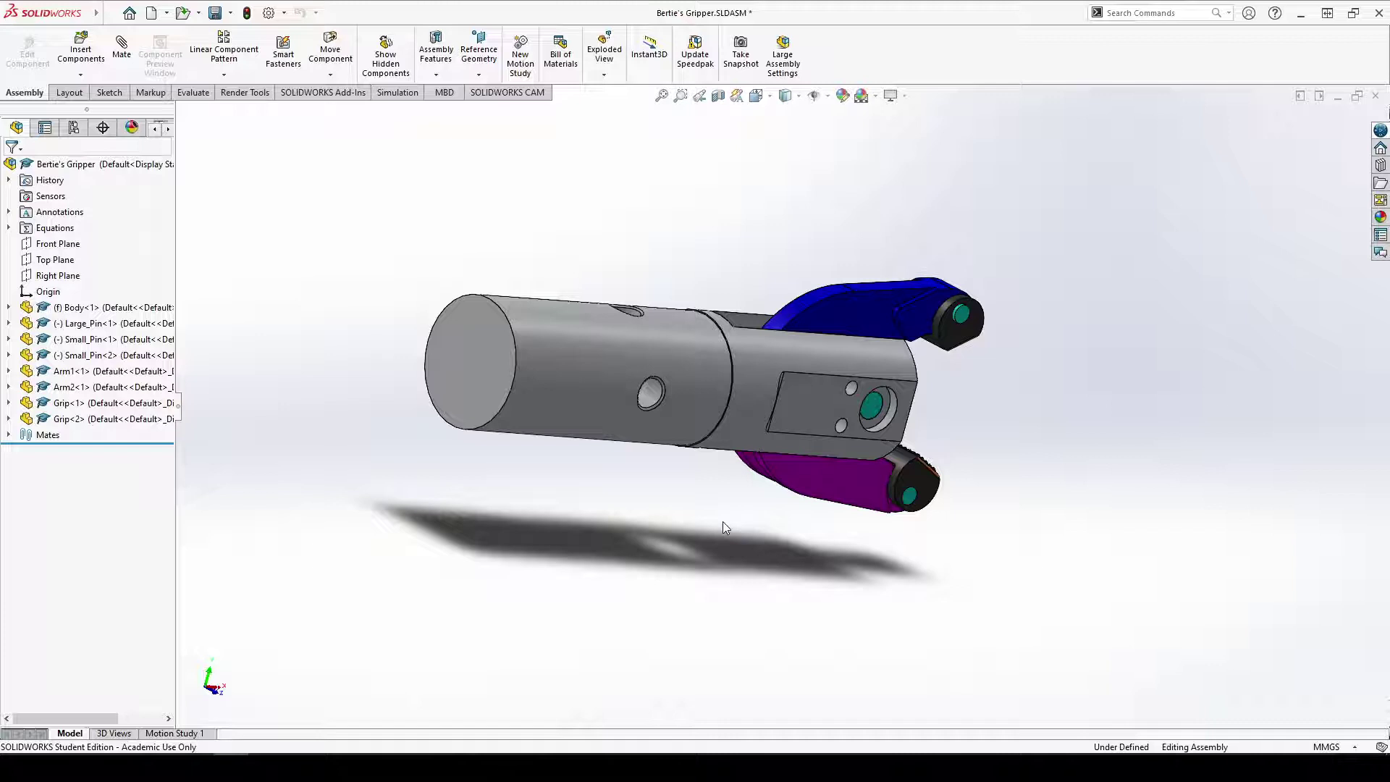
{"action": "left_click_drag", "start_coordinate": [949, 415], "coordinate": [109, 383]}
{"action": "left_click", "coordinate": [9, 307]}
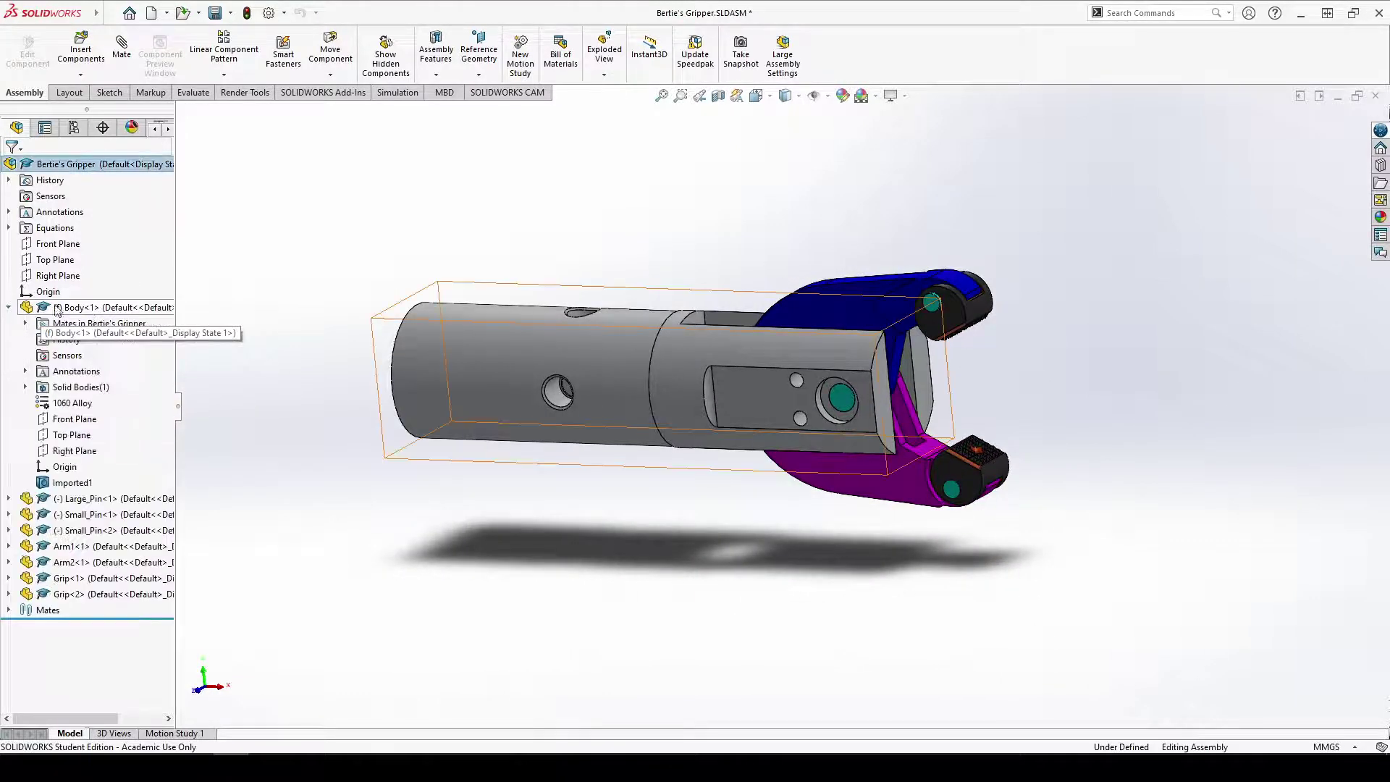
{"action": "right_click", "coordinate": [65, 403]}
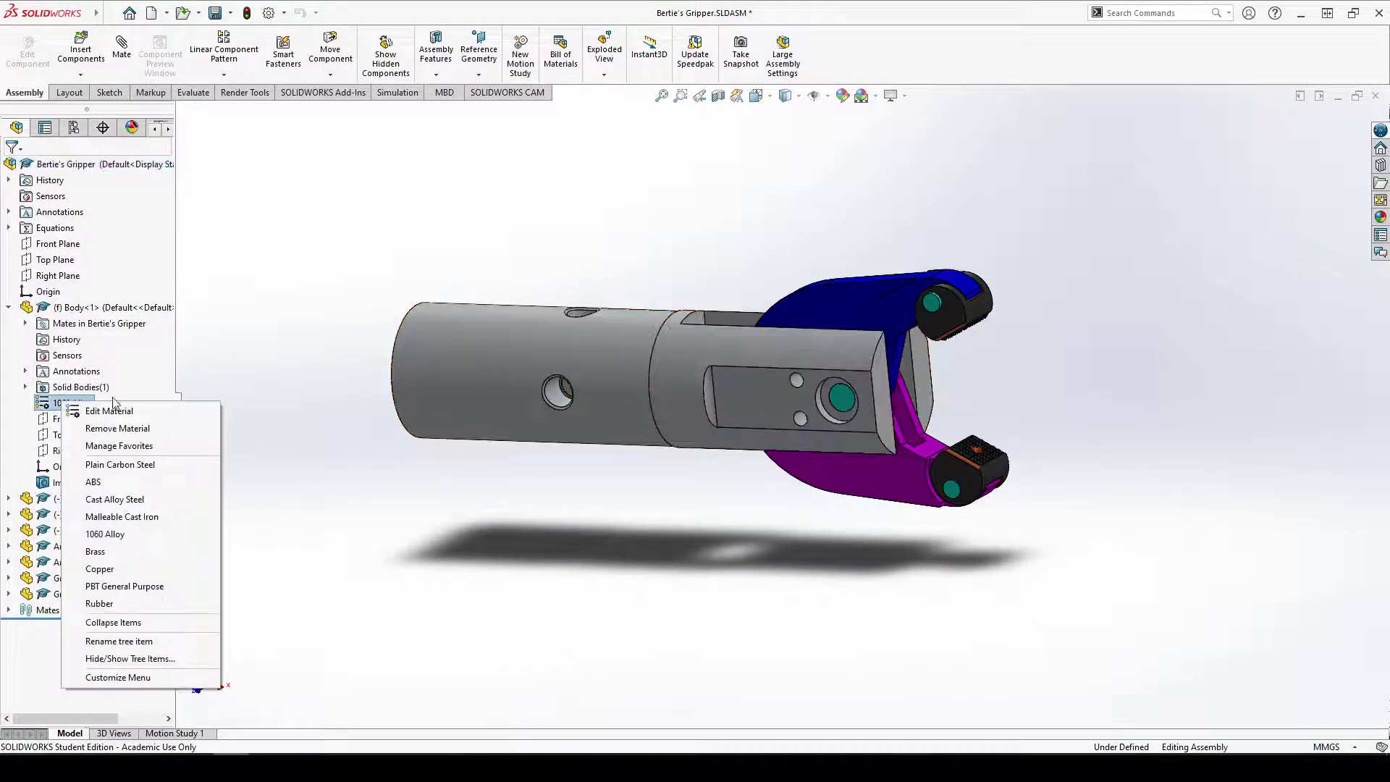
{"action": "left_click", "coordinate": [135, 466]}
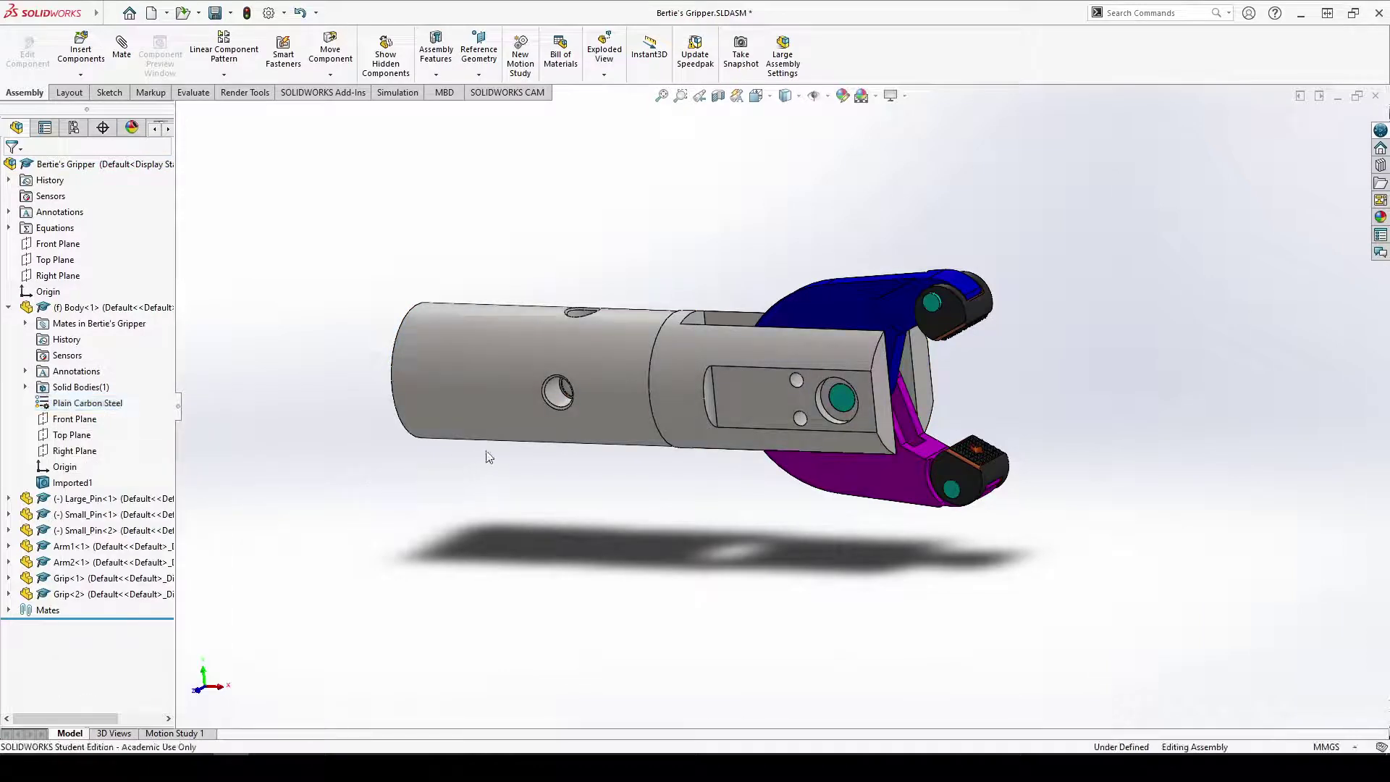
Step: Change the gripper's Body part material to Copper
{"action": "right_click", "coordinate": [84, 406]}
{"action": "left_click", "coordinate": [123, 574]}
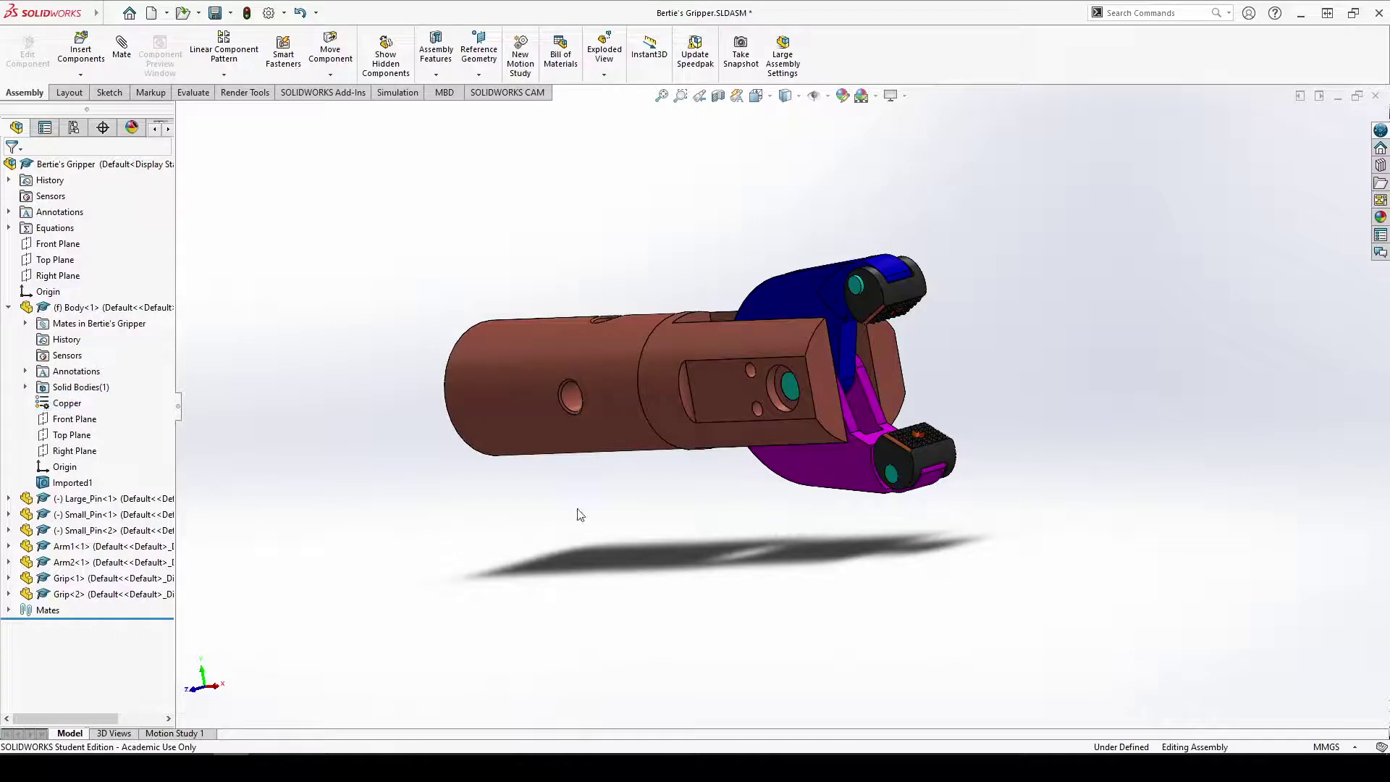
{"action": "left_click_drag", "start_coordinate": [579, 514], "coordinate": [706, 518]}
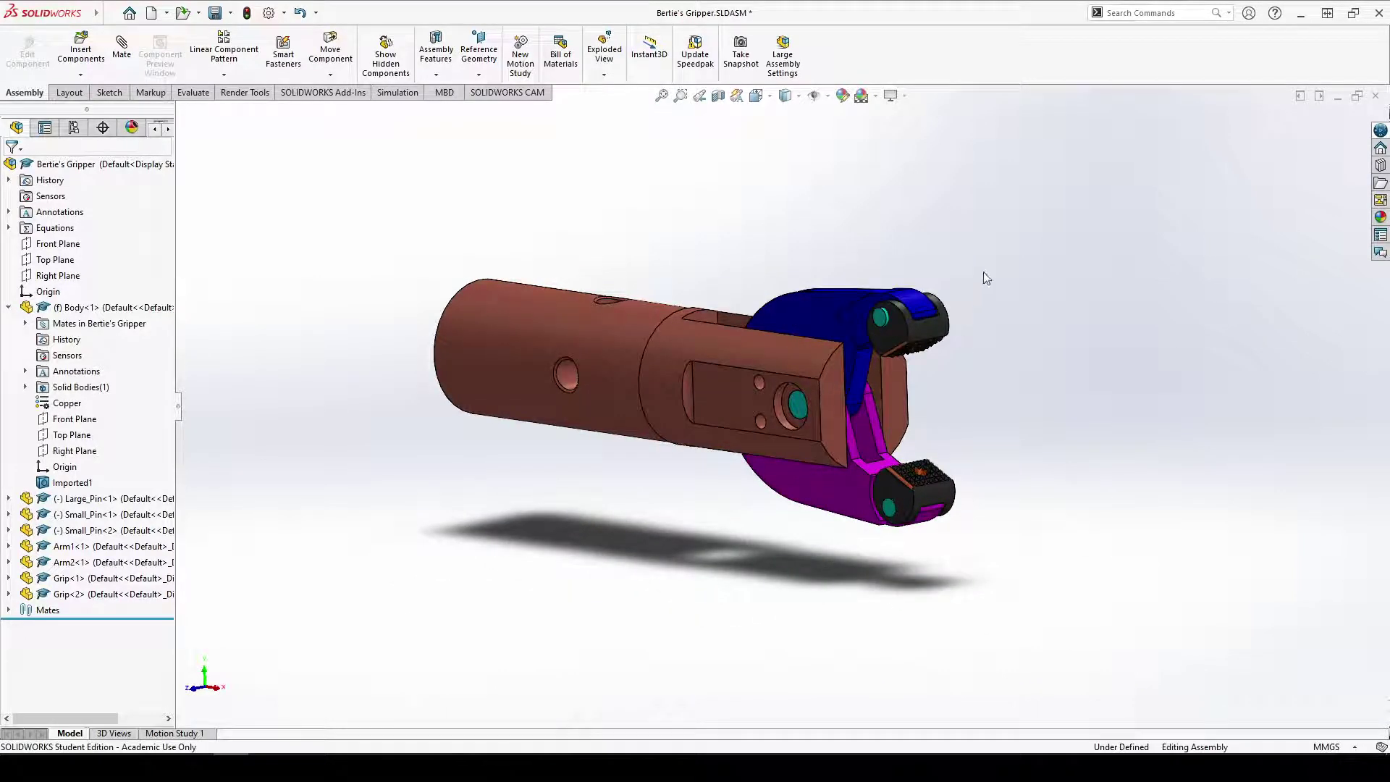
Step: Turn on RealView Graphics and inspect the reflections and shadows on the copper gripper body
{"action": "left_click", "coordinate": [891, 95]}
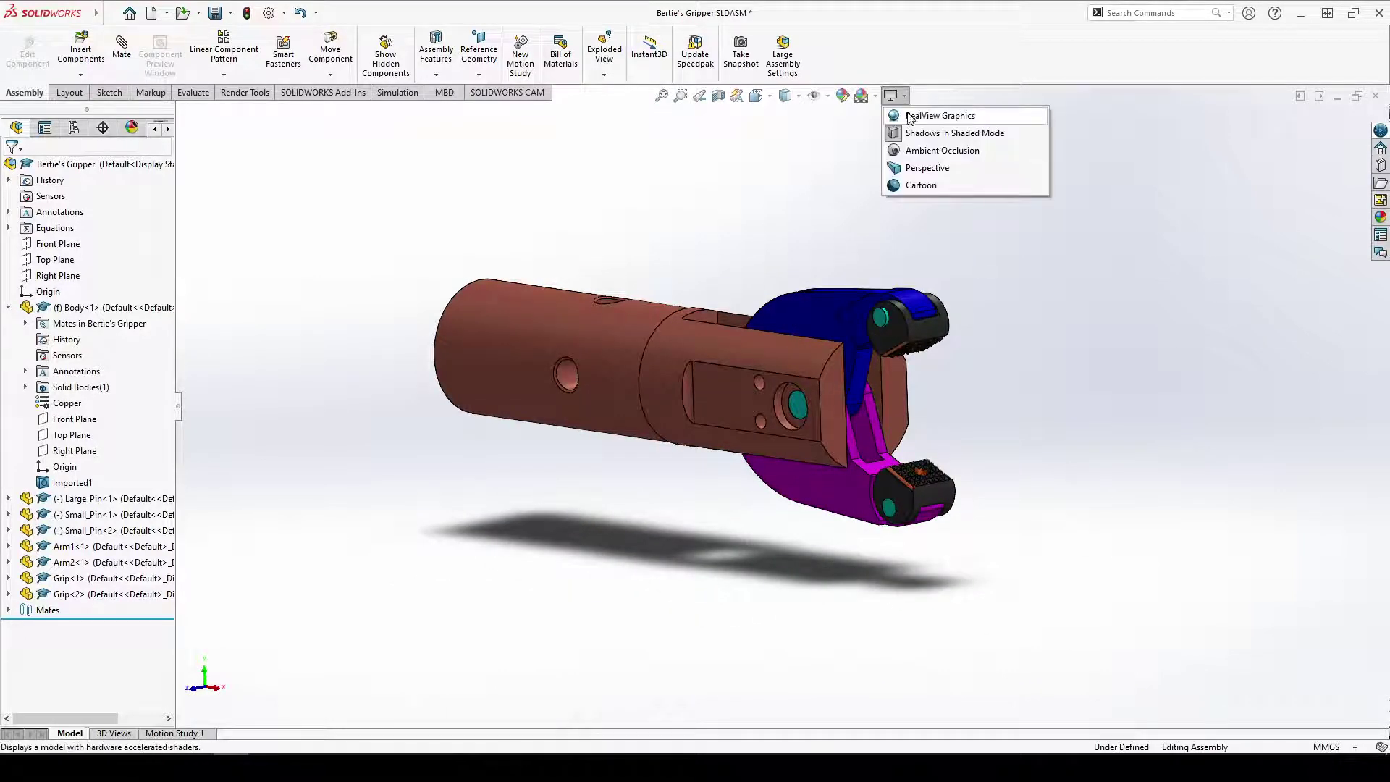
{"action": "left_click", "coordinate": [910, 118]}
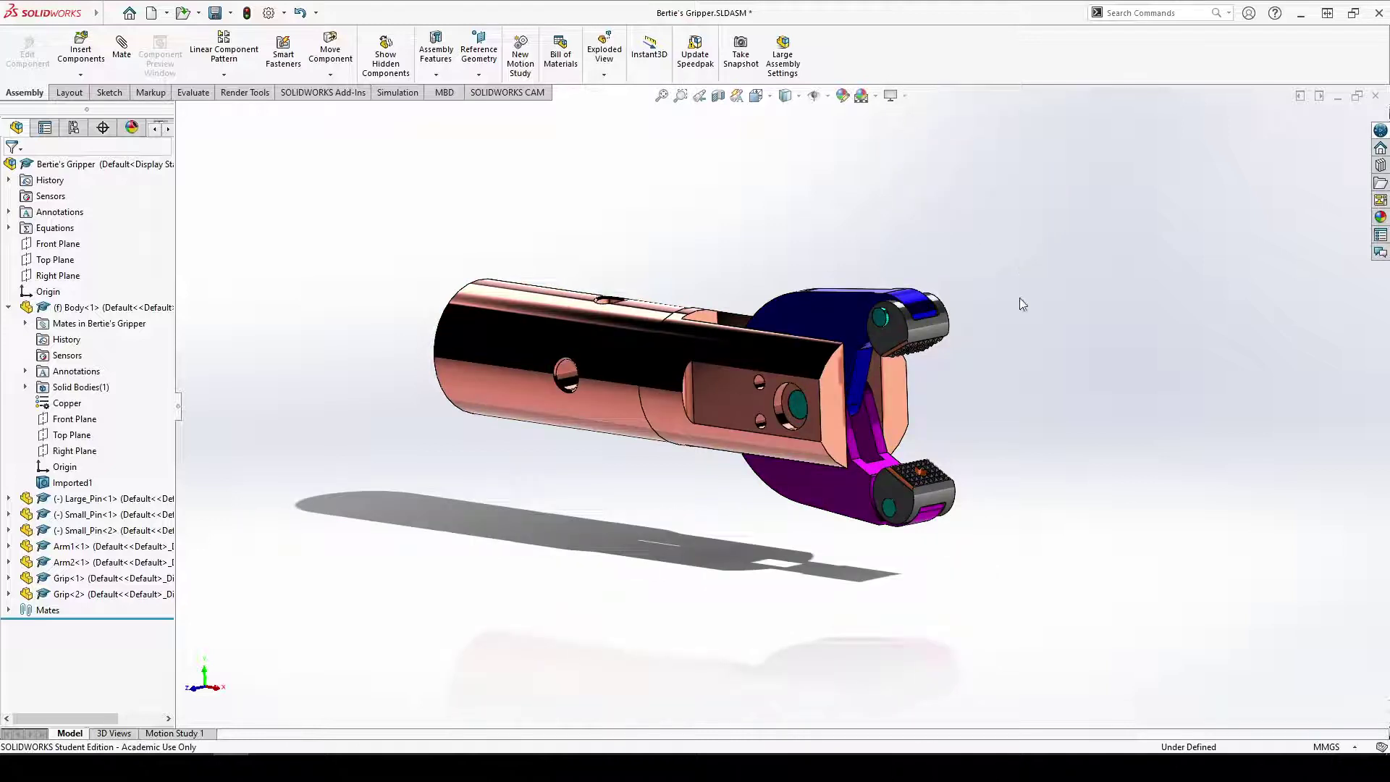
{"action": "left_click_drag", "start_coordinate": [941, 468], "coordinate": [1123, 427]}
{"action": "left_click_drag", "start_coordinate": [702, 488], "coordinate": [838, 564]}
{"action": "left_click_drag", "start_coordinate": [703, 544], "coordinate": [740, 575]}
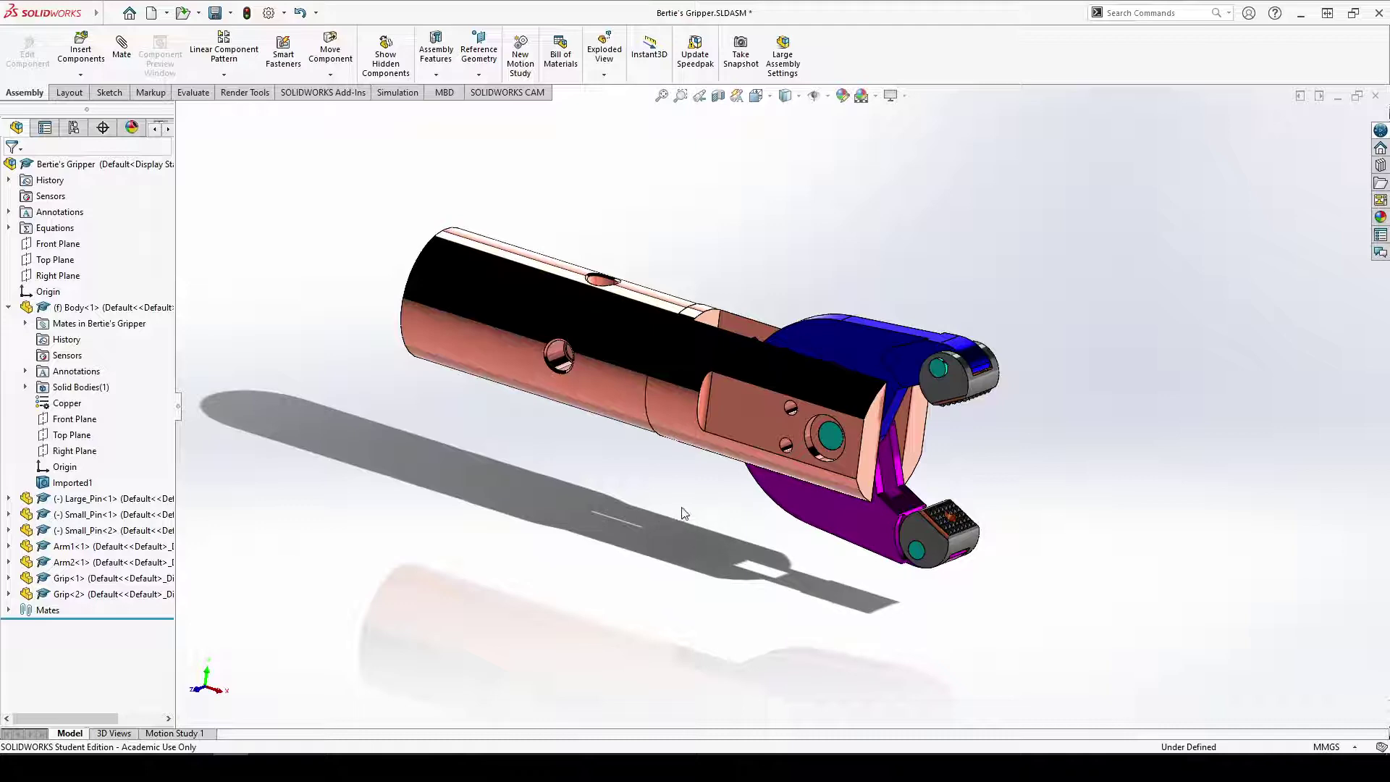
{"action": "left_click_drag", "start_coordinate": [651, 498], "coordinate": [633, 453]}
{"action": "left_click_drag", "start_coordinate": [782, 275], "coordinate": [842, 187]}
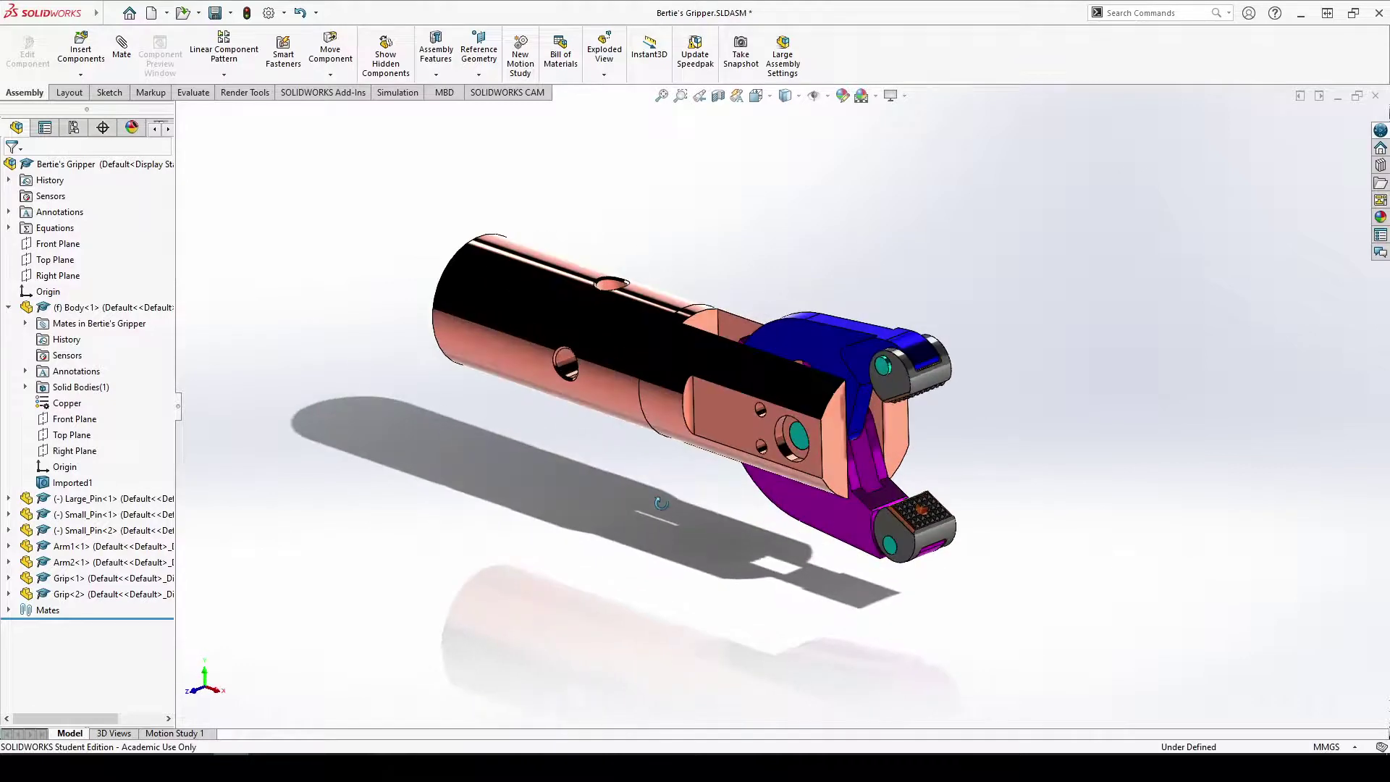
Step: Toggle RealView Graphics off and on several times to compare the two renderings, leaving it on
{"action": "left_click", "coordinate": [891, 95]}
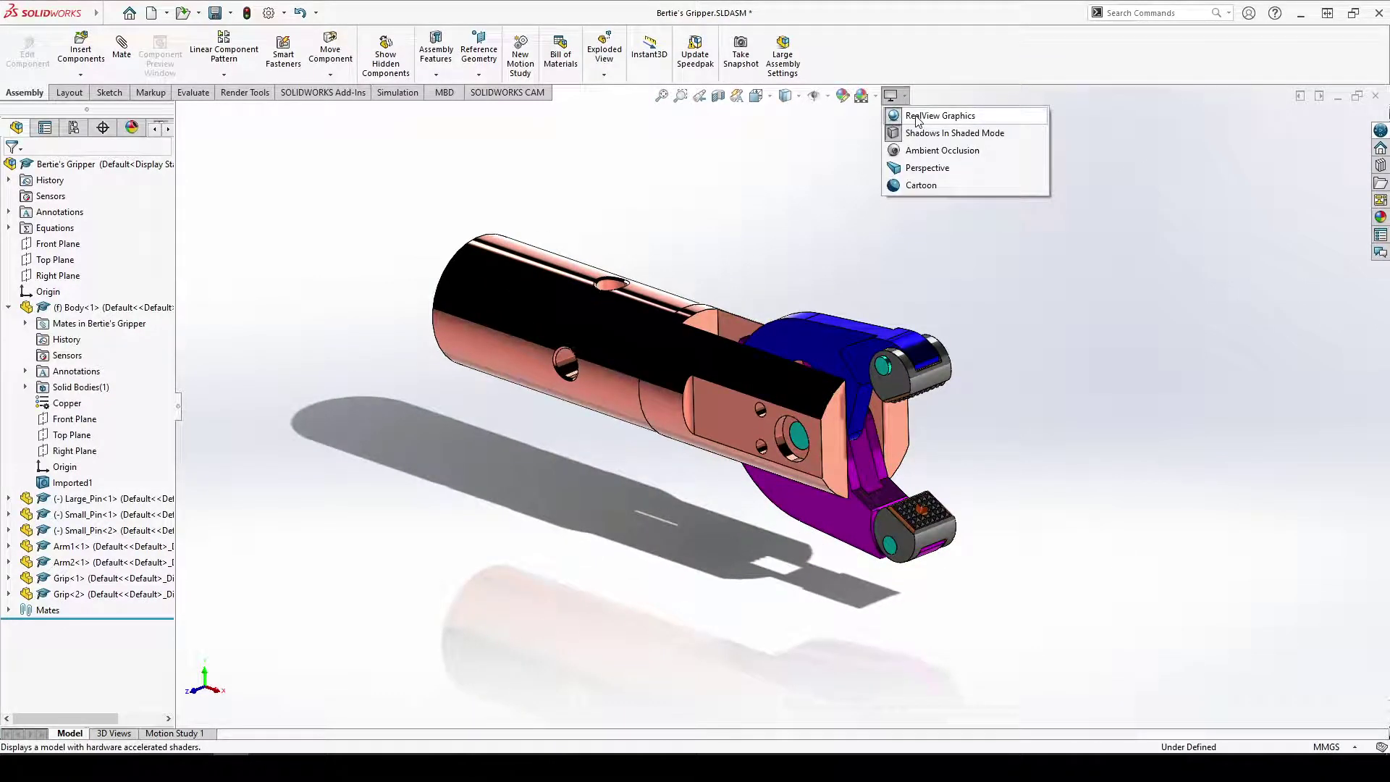
{"action": "left_click", "coordinate": [917, 117]}
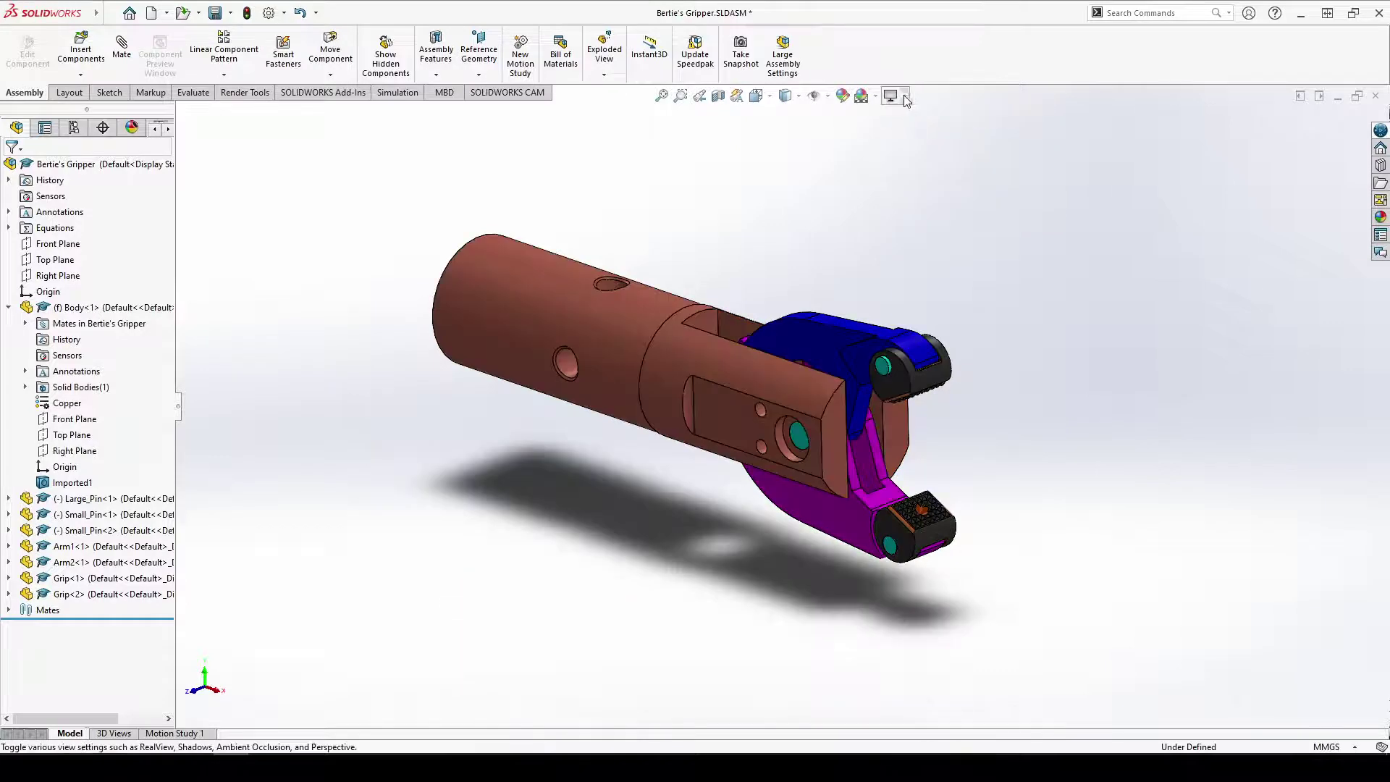
{"action": "left_click", "coordinate": [905, 98]}
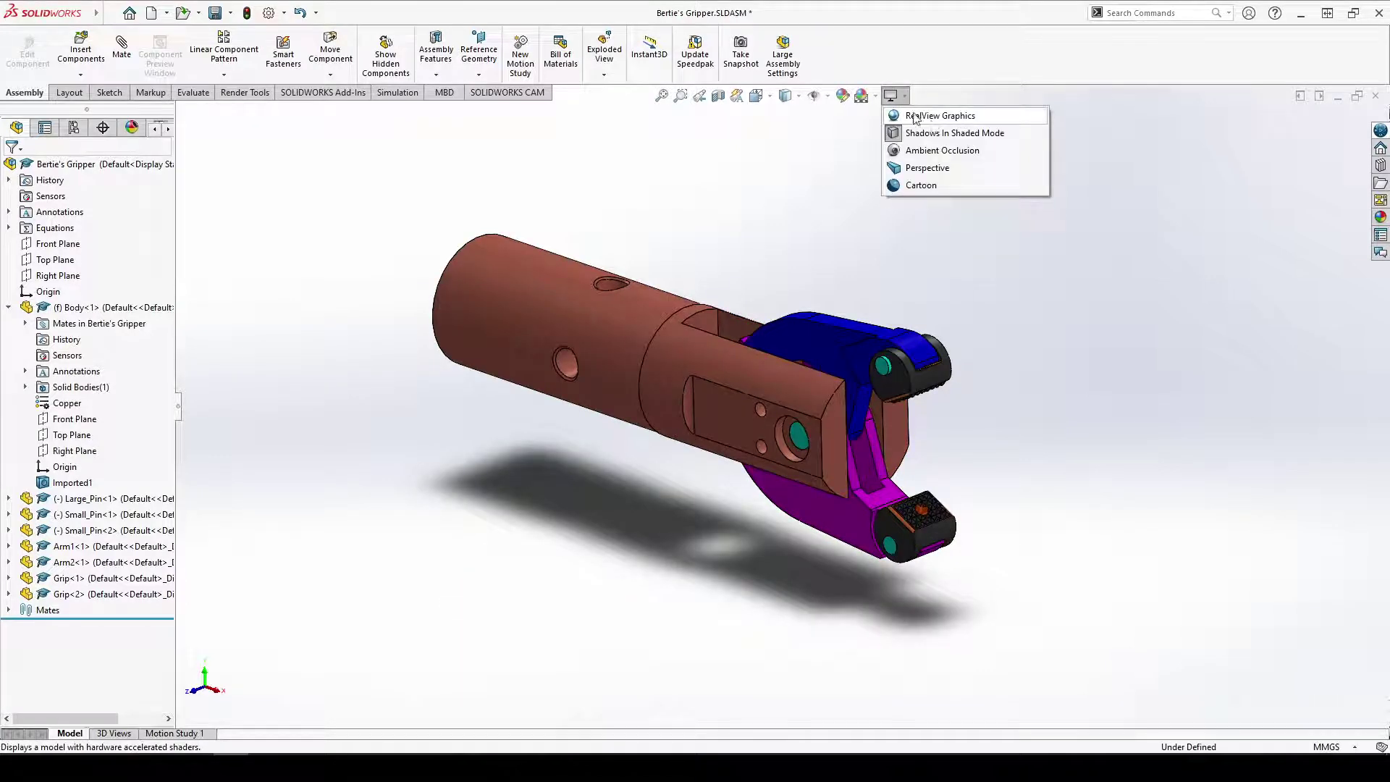
{"action": "left_click", "coordinate": [927, 117]}
{"action": "left_click", "coordinate": [905, 96]}
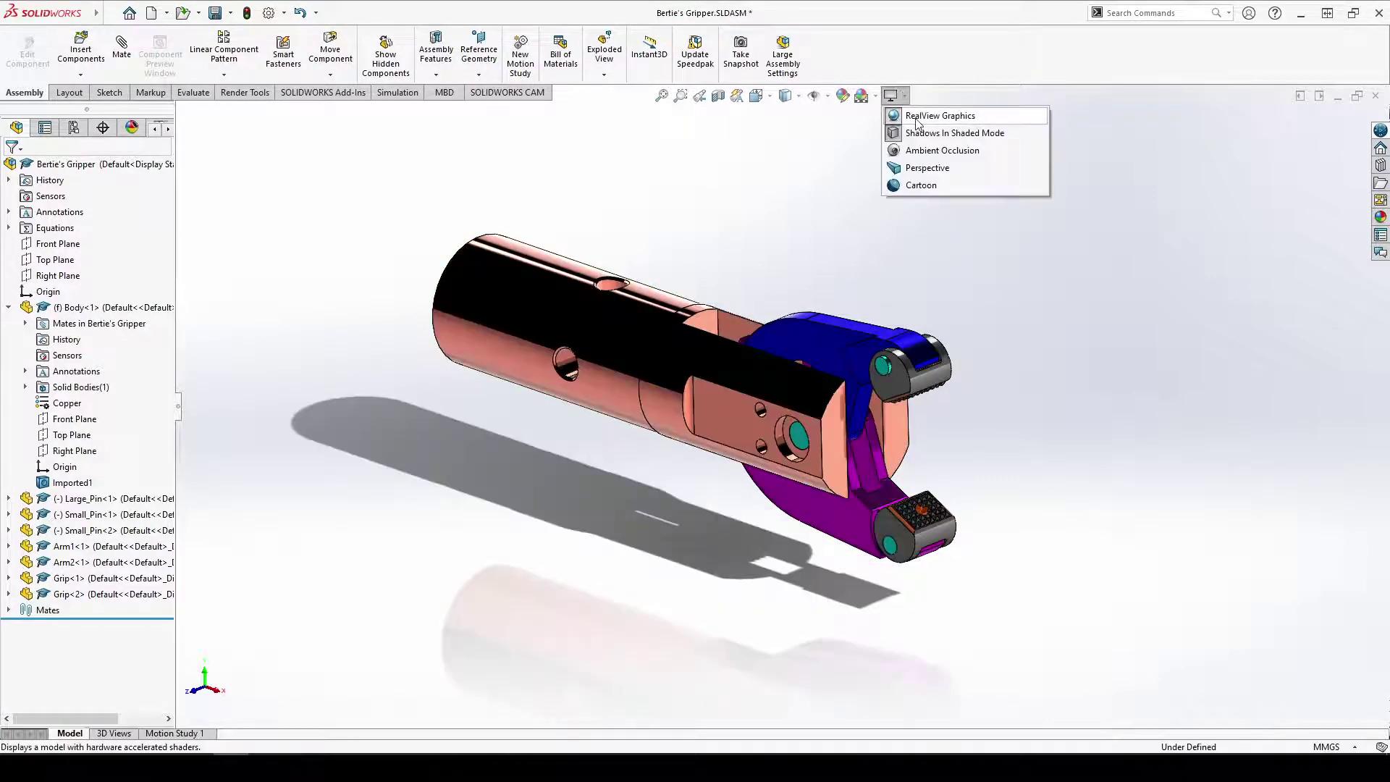
{"action": "left_click", "coordinate": [923, 116]}
{"action": "left_click", "coordinate": [905, 96]}
{"action": "left_click", "coordinate": [909, 117]}
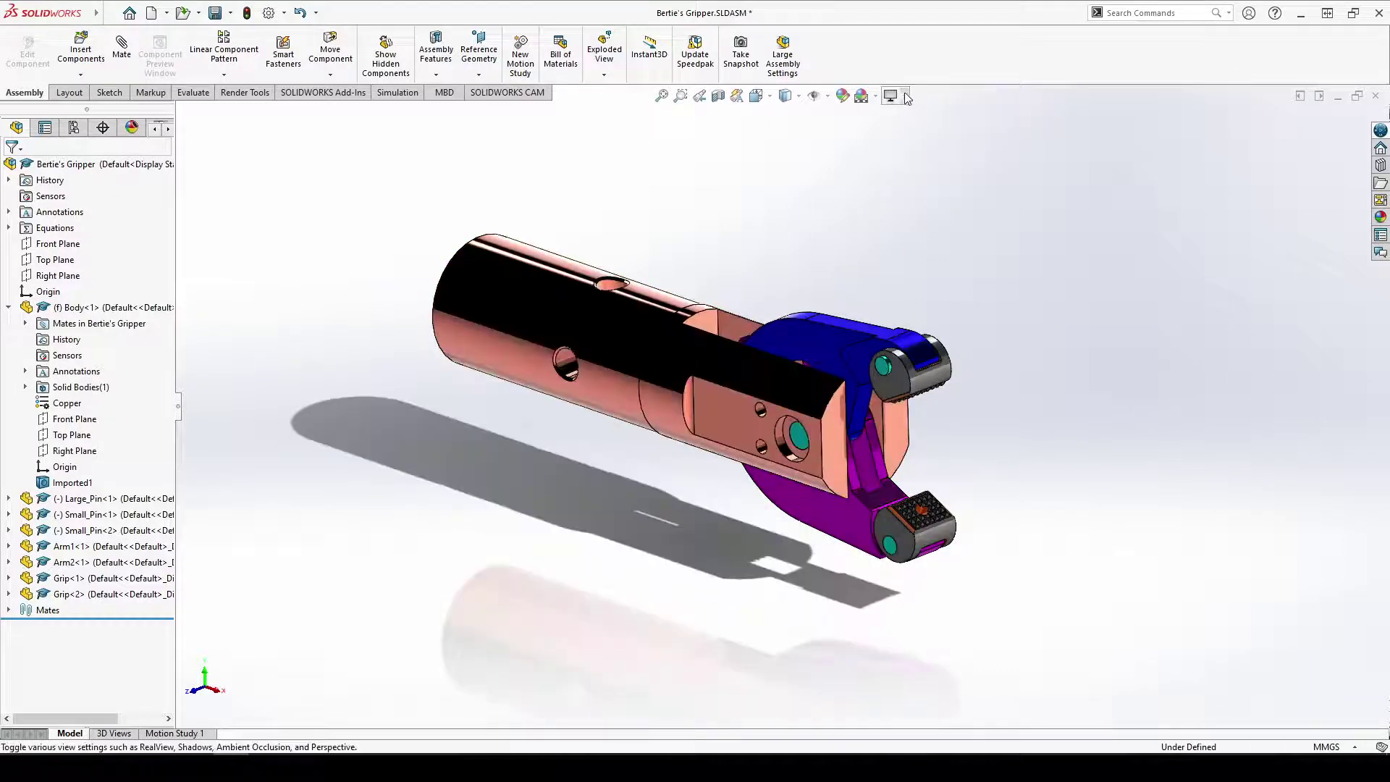
{"action": "left_click", "coordinate": [905, 96]}
{"action": "left_click", "coordinate": [909, 116]}
{"action": "left_click", "coordinate": [905, 96]}
{"action": "left_click", "coordinate": [909, 117]}
{"action": "left_click", "coordinate": [905, 96]}
{"action": "left_click", "coordinate": [909, 117]}
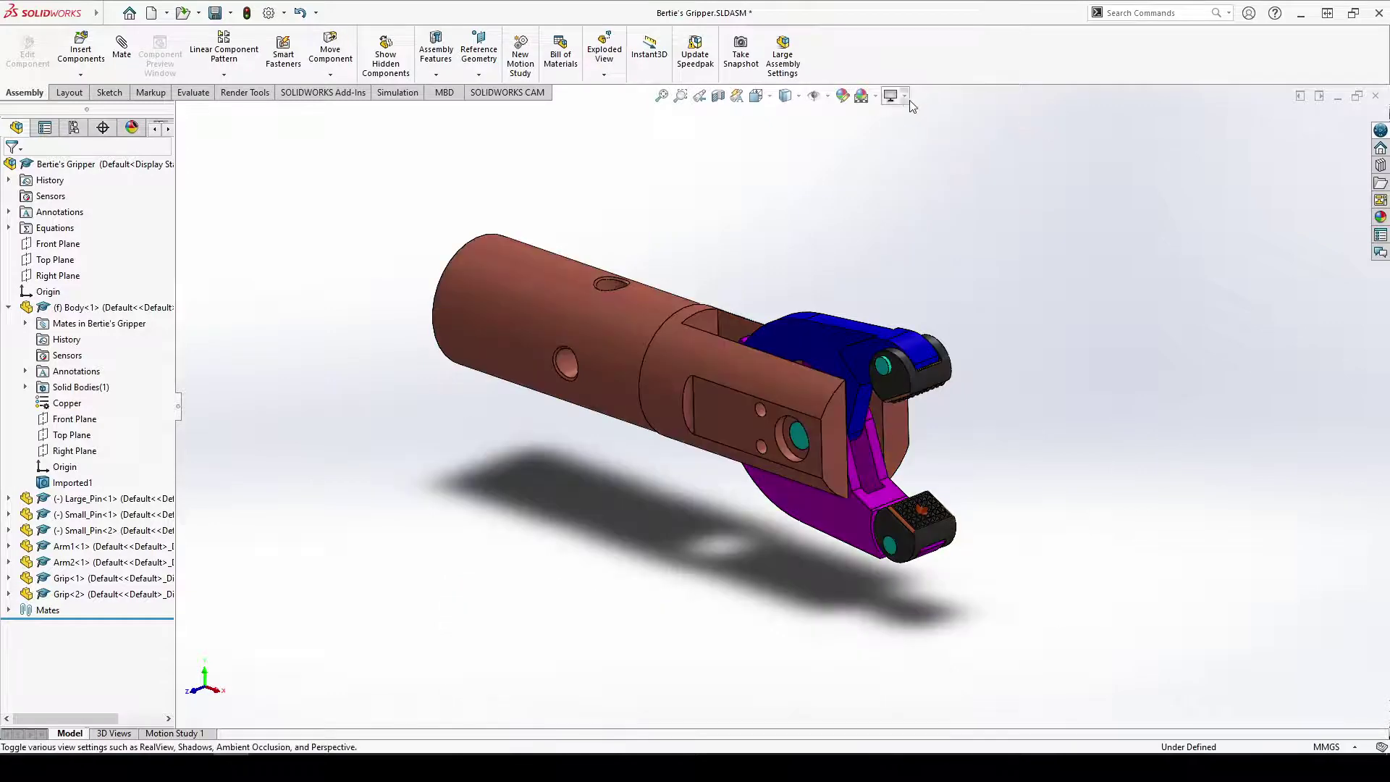
{"action": "left_click", "coordinate": [904, 98]}
{"action": "left_click", "coordinate": [910, 117]}
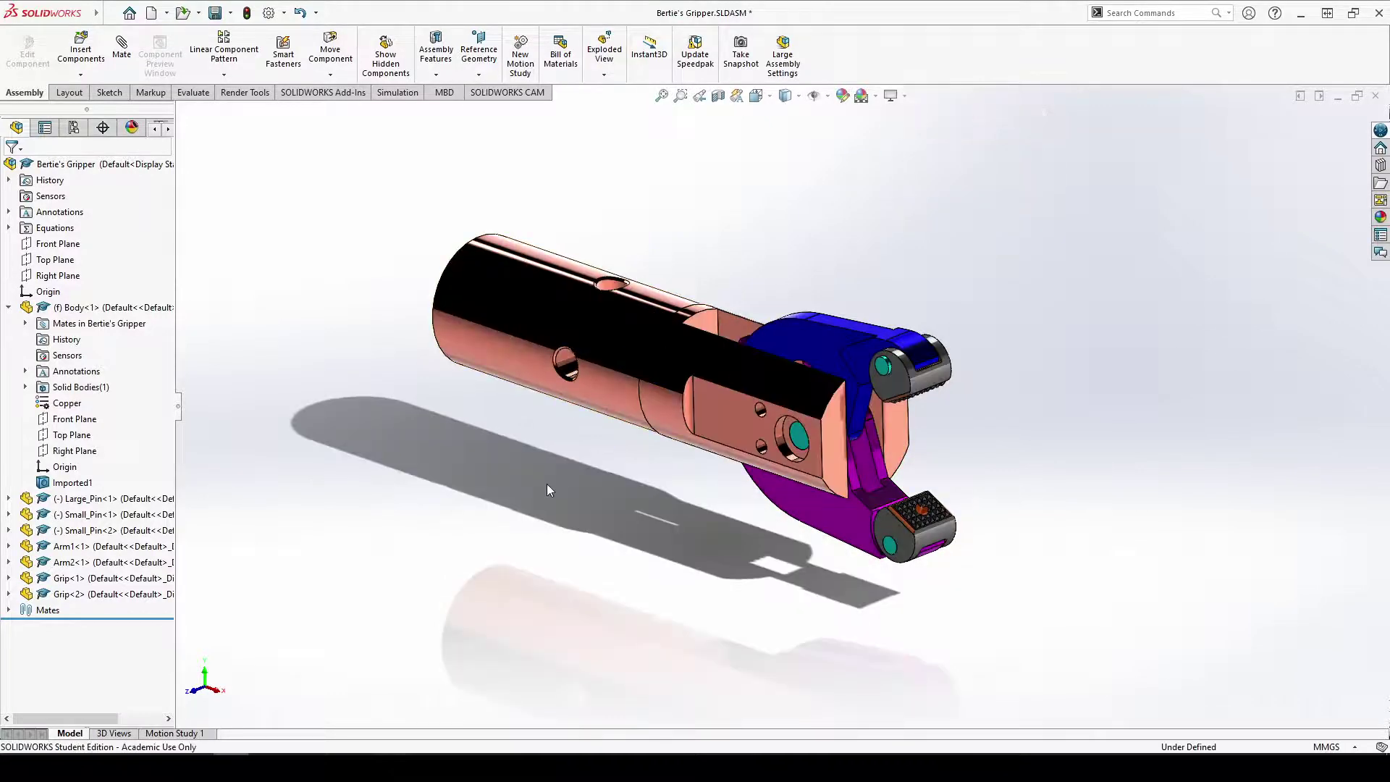
Step: Examine the RealView reflections and floor shadows of the gripper assembly from several angles
{"action": "left_click_drag", "start_coordinate": [546, 483], "coordinate": [1208, 397]}
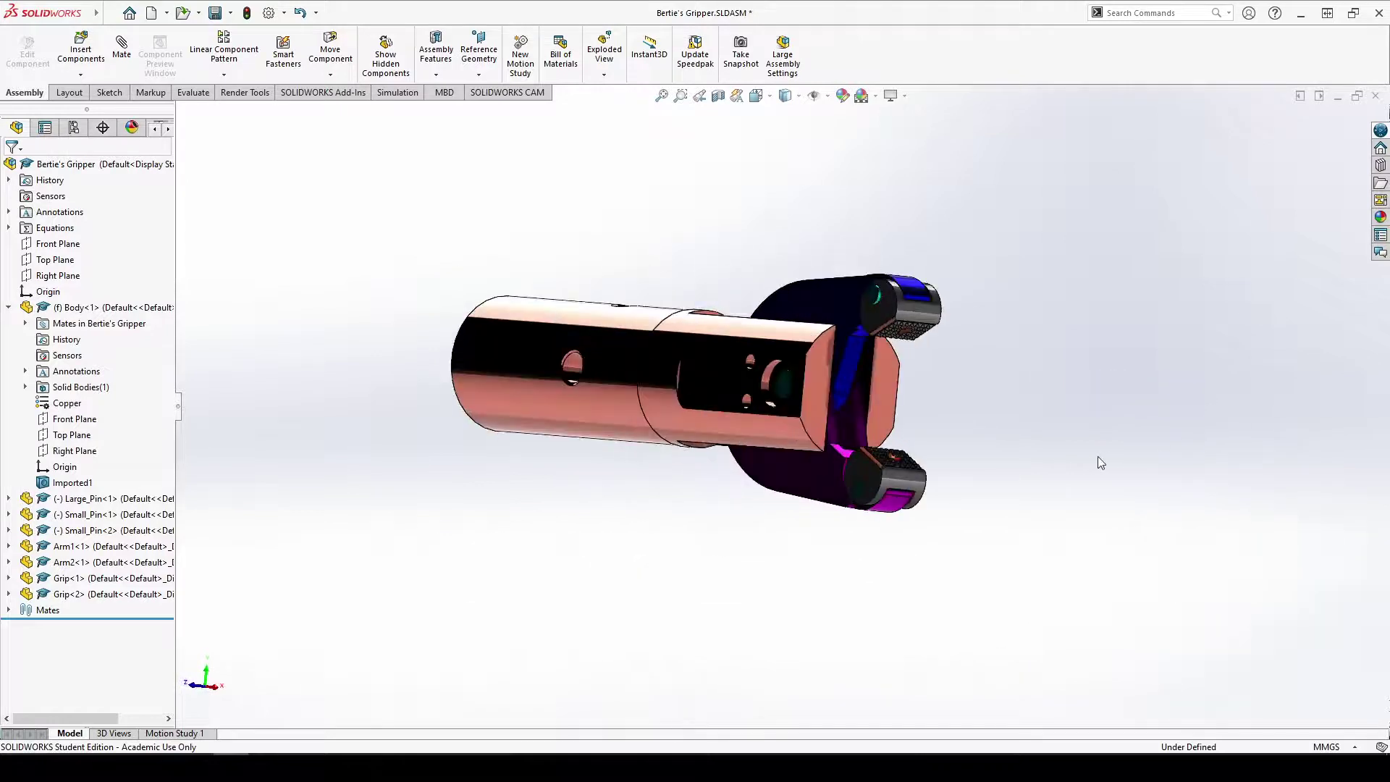
{"action": "left_click", "coordinate": [903, 97]}
{"action": "left_click", "coordinate": [924, 128]}
{"action": "mouse_move", "coordinate": [1069, 350]}
{"action": "left_mouse_down"}
{"action": "mouse_move", "coordinate": [1015, 344]}
{"action": "mouse_move", "coordinate": [1014, 428]}
{"action": "left_mouse_up"}
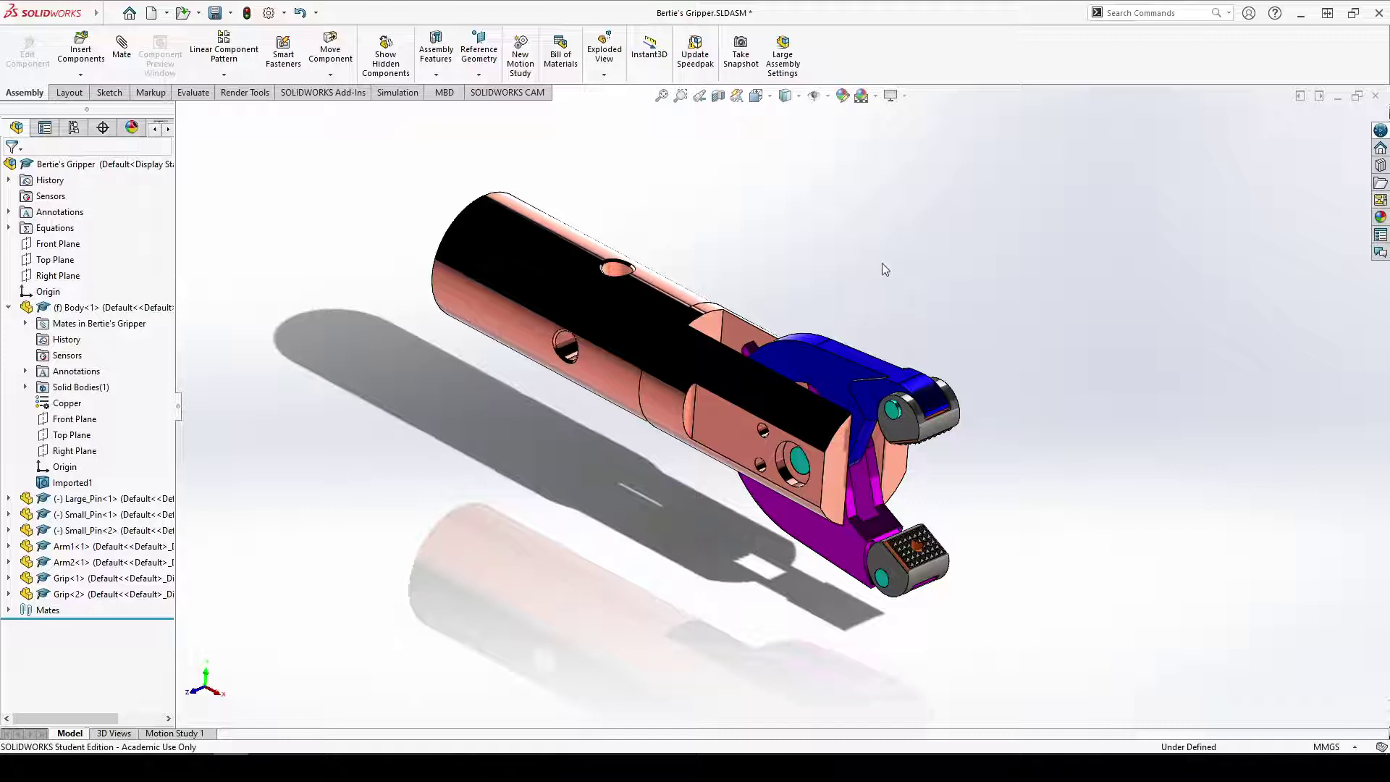
{"action": "left_click_drag", "start_coordinate": [1032, 411], "coordinate": [881, 389]}
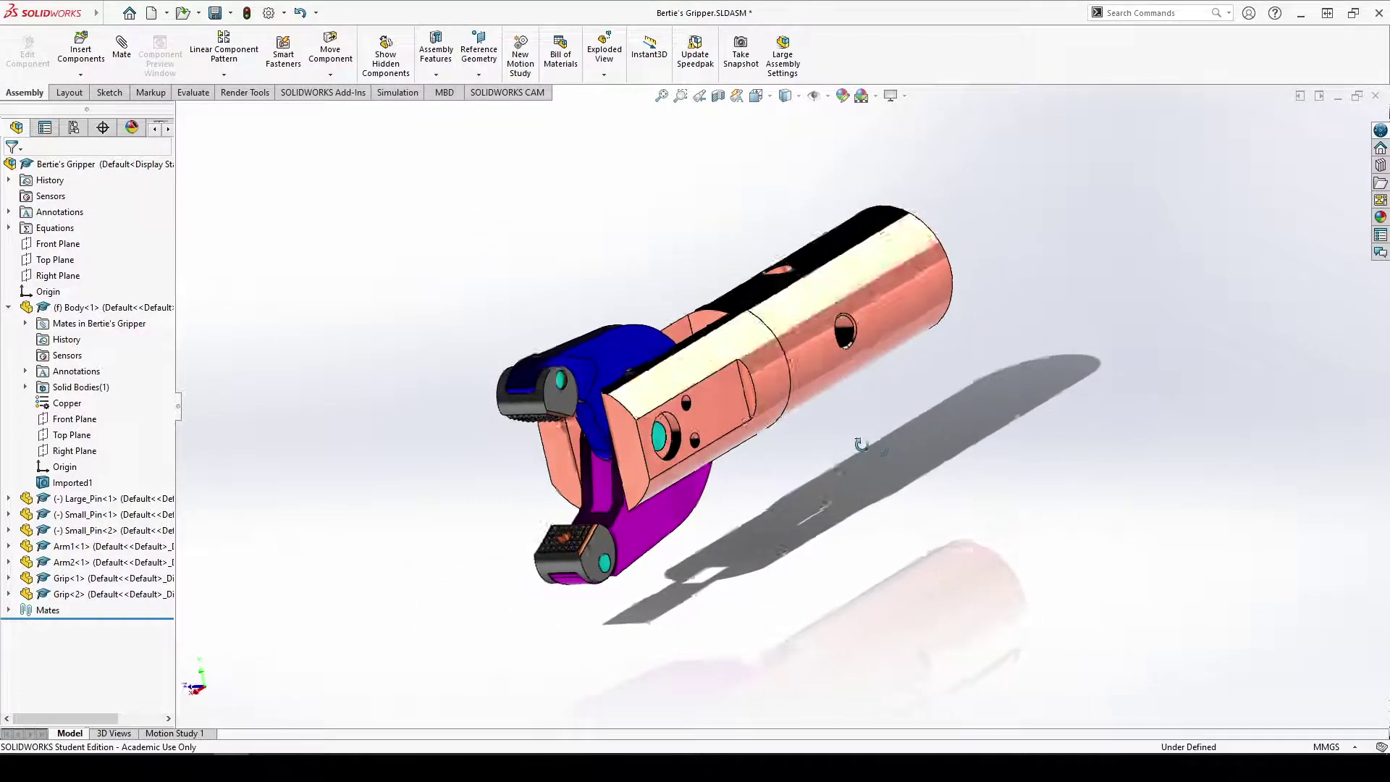
{"action": "left_click_drag", "start_coordinate": [861, 444], "coordinate": [870, 447]}
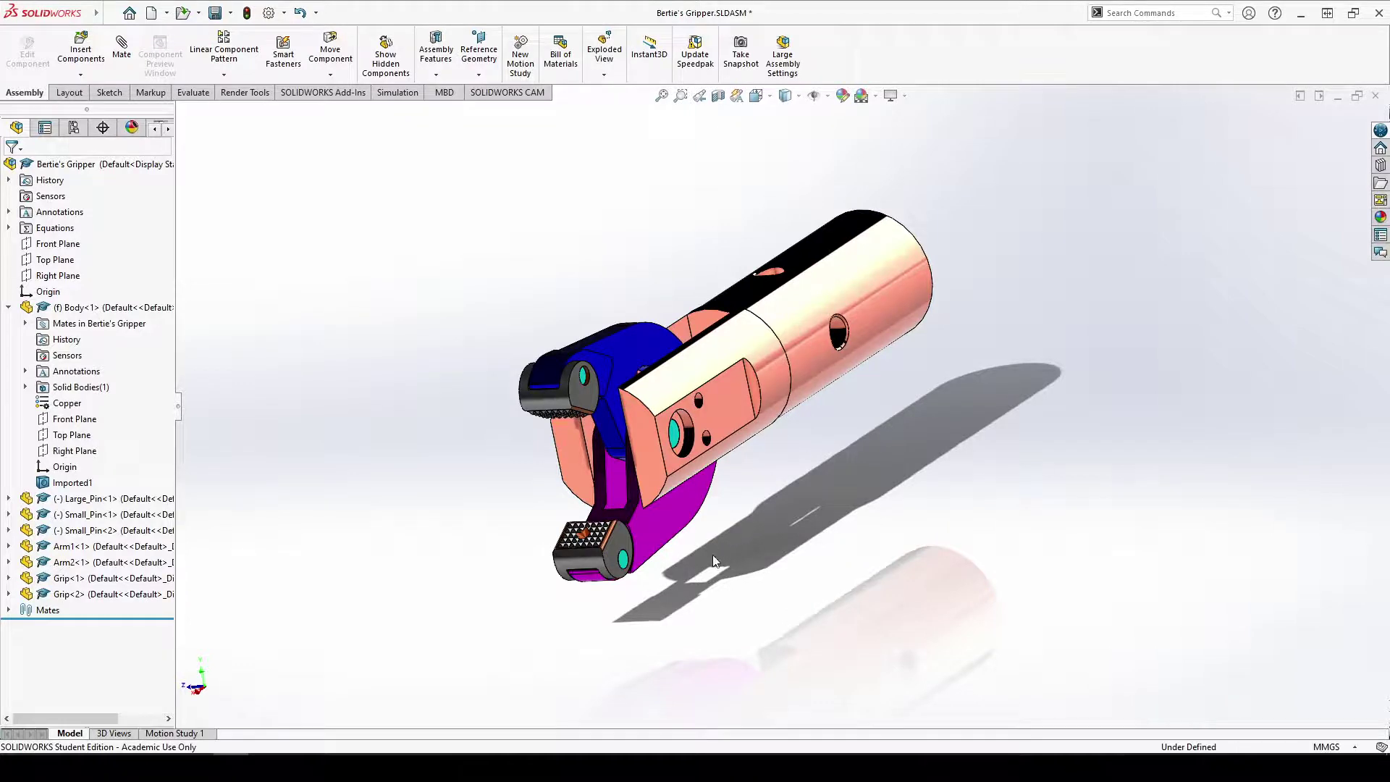
{"action": "left_click_drag", "start_coordinate": [712, 555], "coordinate": [867, 510]}
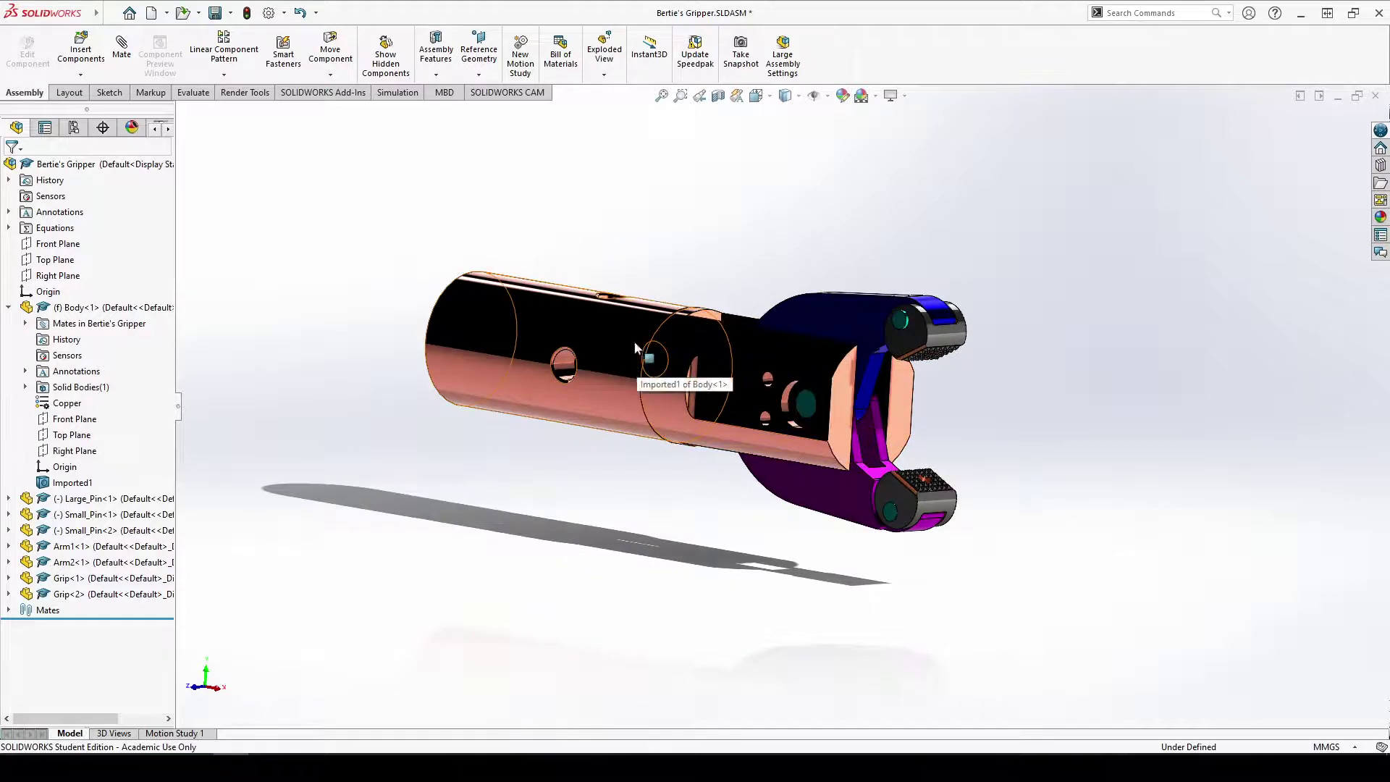
{"action": "left_click_drag", "start_coordinate": [635, 343], "coordinate": [726, 297]}
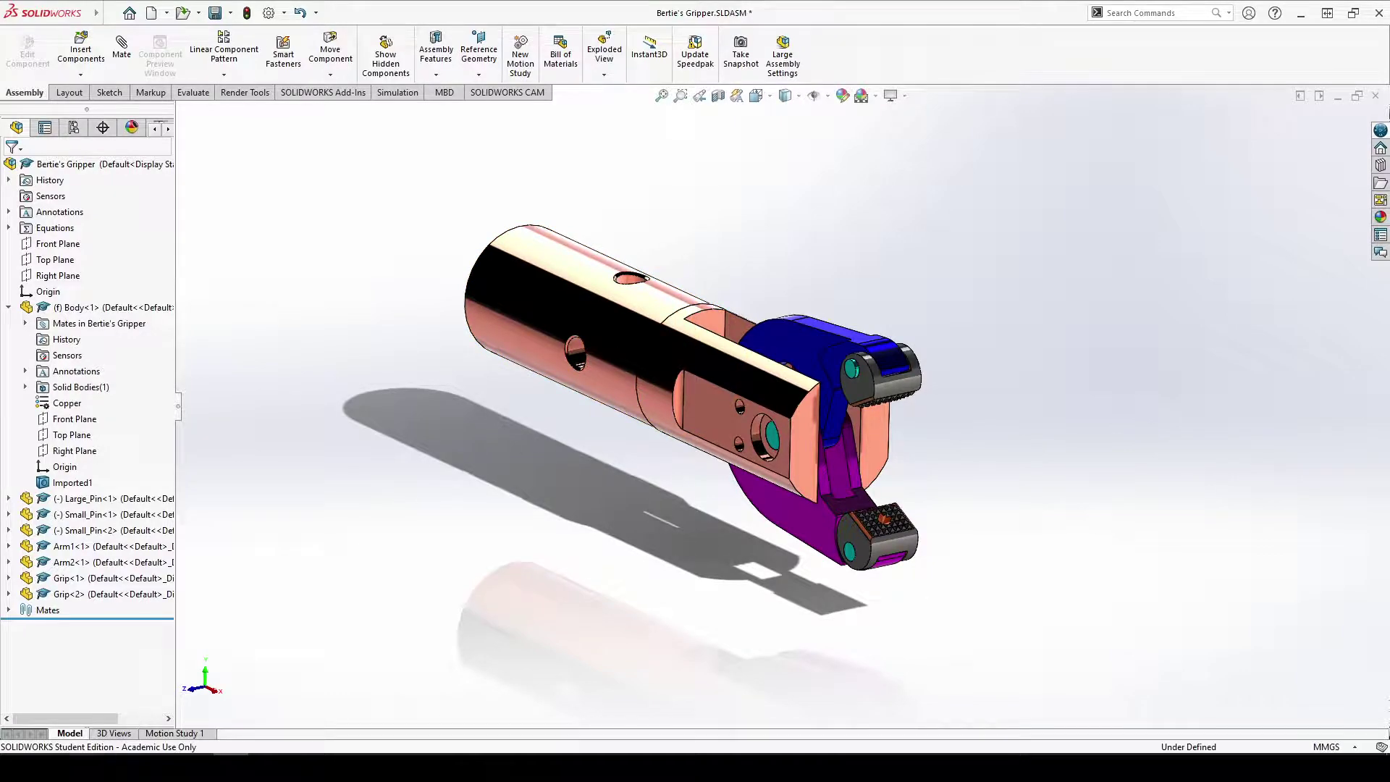
Step: Switch to the browser and compare the LinkedIn article and the two GrabCAD questions on activating RealView graphics
{"action": "key", "text": "alt+Tab"}
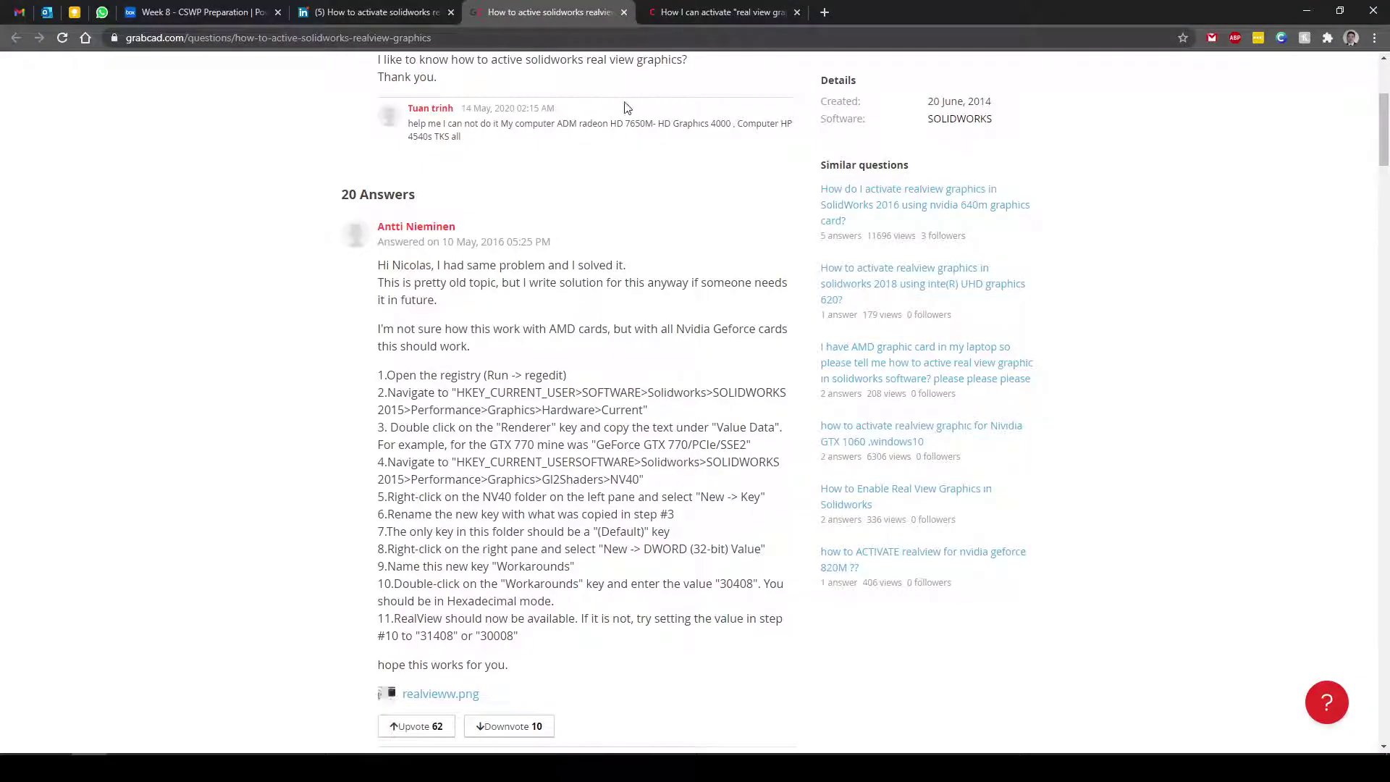
{"action": "left_click", "coordinate": [714, 11]}
{"action": "left_click", "coordinate": [543, 12]}
{"action": "left_click", "coordinate": [375, 12]}
{"action": "left_click", "coordinate": [552, 14]}
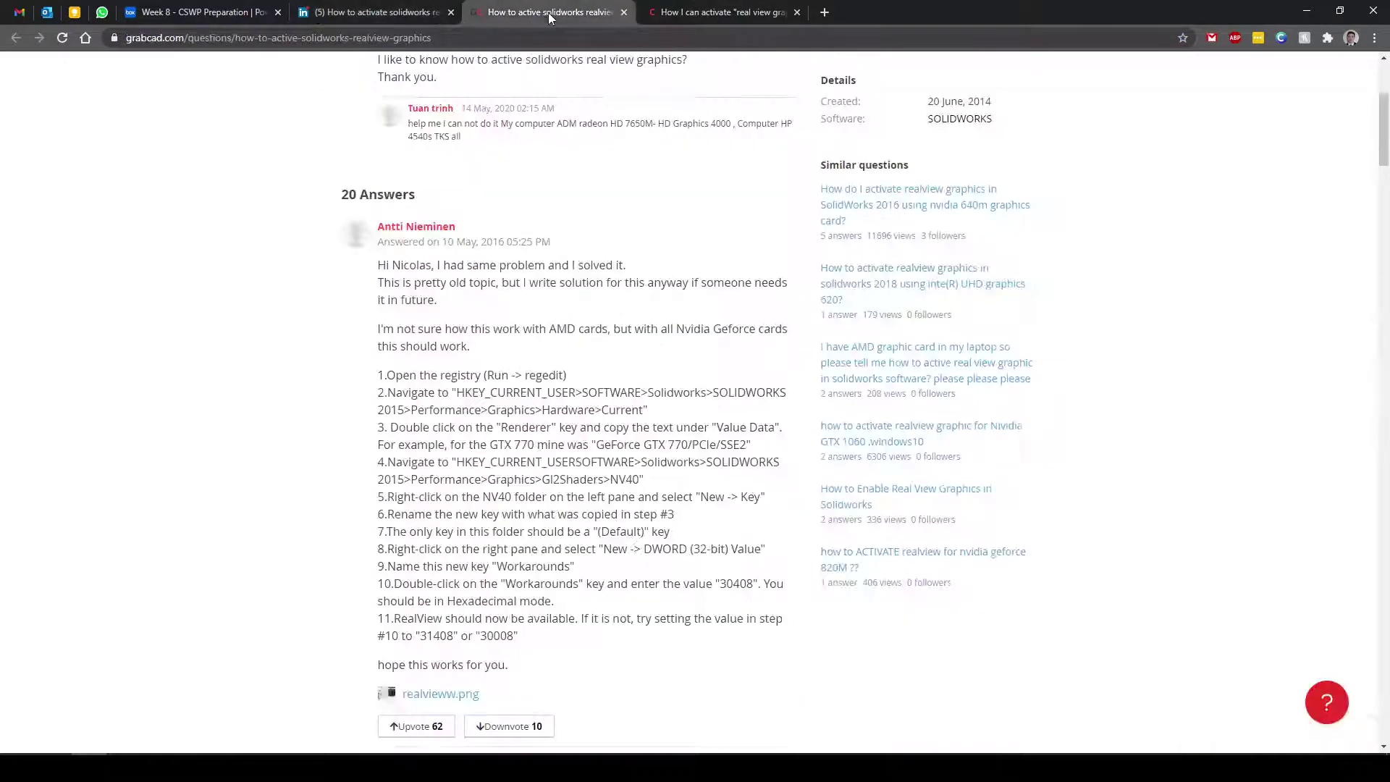
{"action": "left_click", "coordinate": [706, 8]}
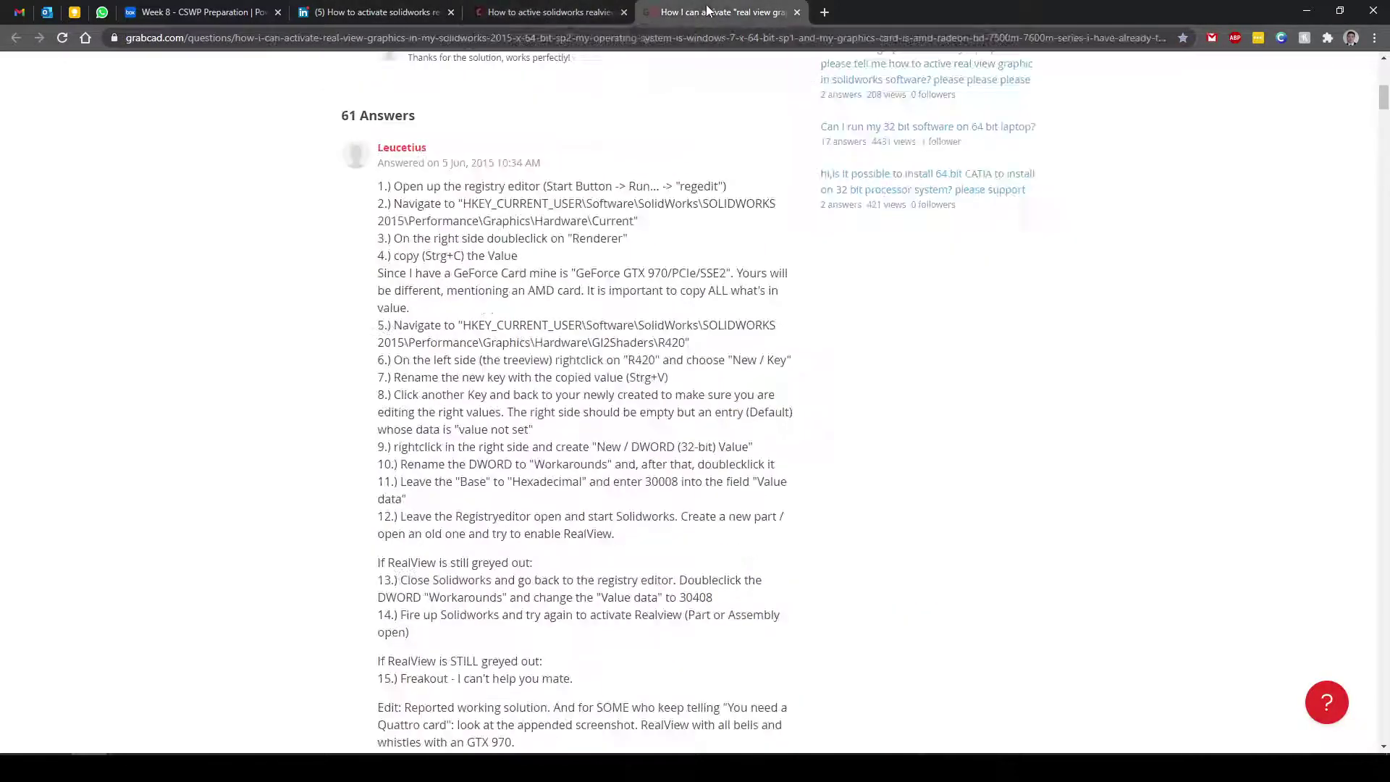
{"action": "left_click", "coordinate": [565, 13]}
{"action": "left_click", "coordinate": [405, 12]}
{"action": "left_click", "coordinate": [517, 7]}
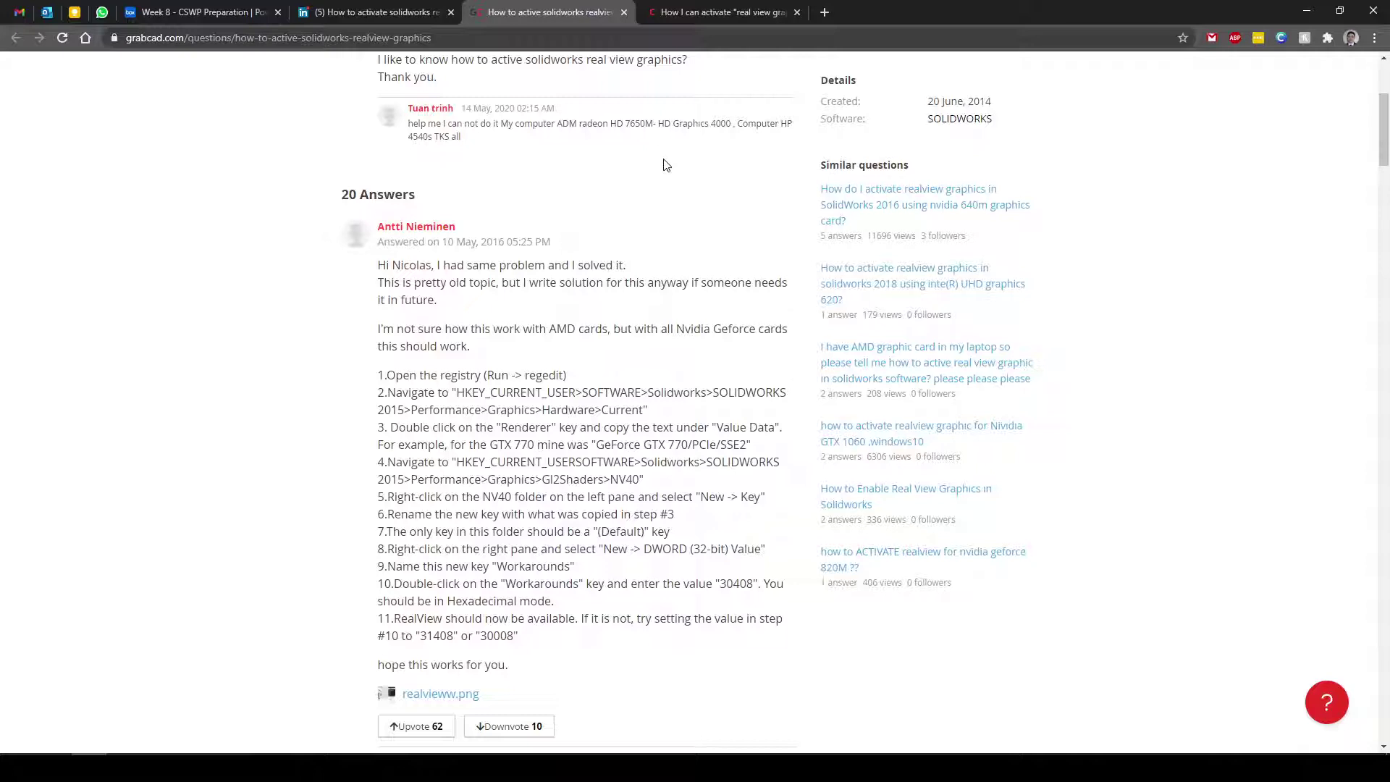
{"action": "left_click", "coordinate": [433, 12]}
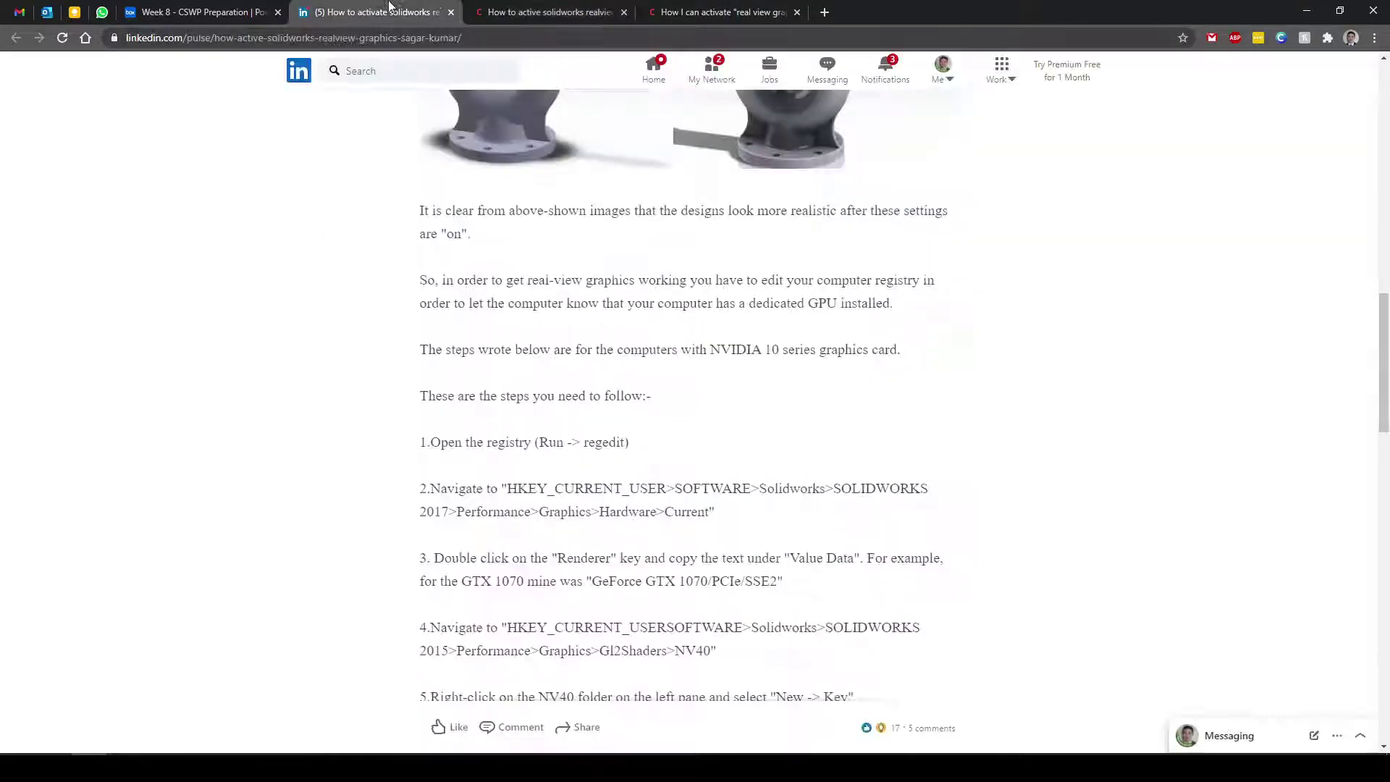
Step: Review the registry-editing instructions in the first answer of the GrabCAD question for SolidWorks 2015 with an AMD Radeon card
{"action": "left_click", "coordinate": [703, 9]}
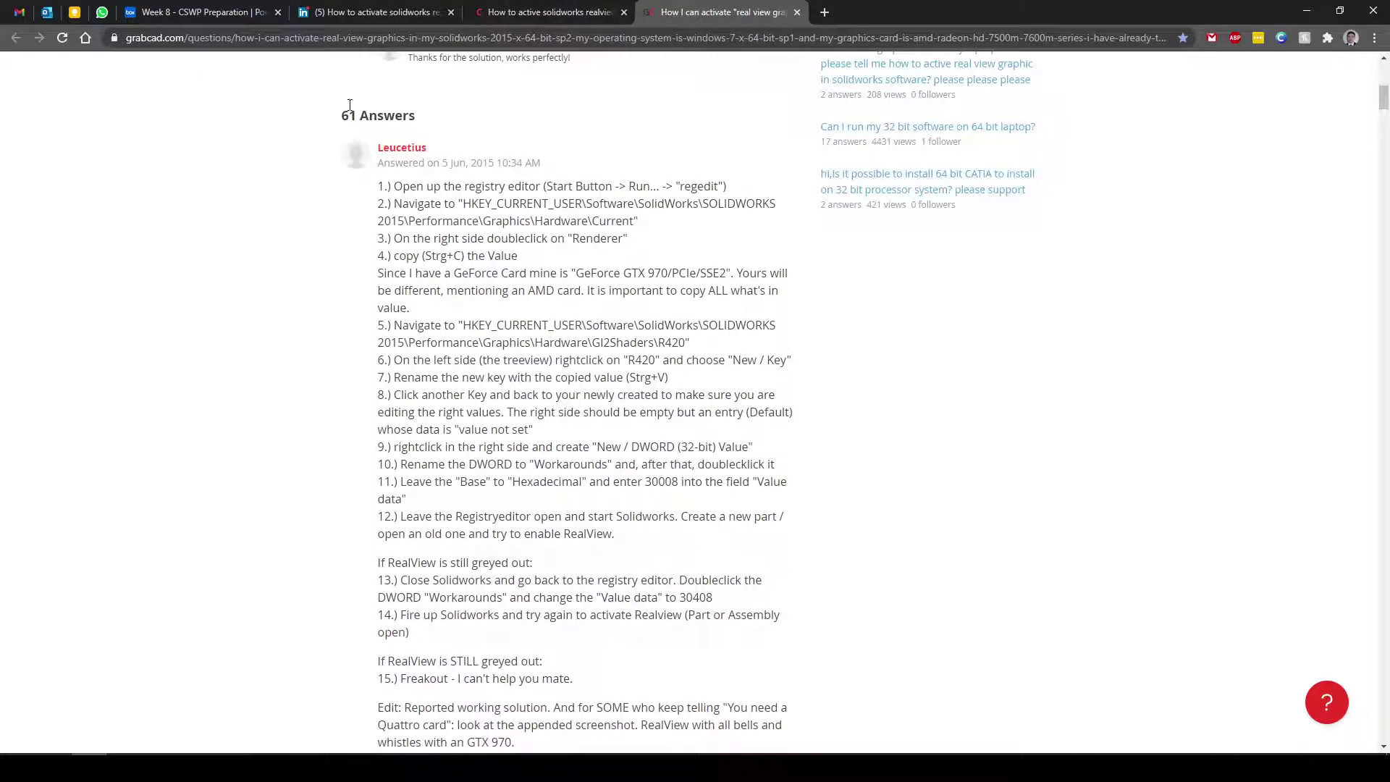
{"action": "left_click", "coordinate": [1067, 38]}
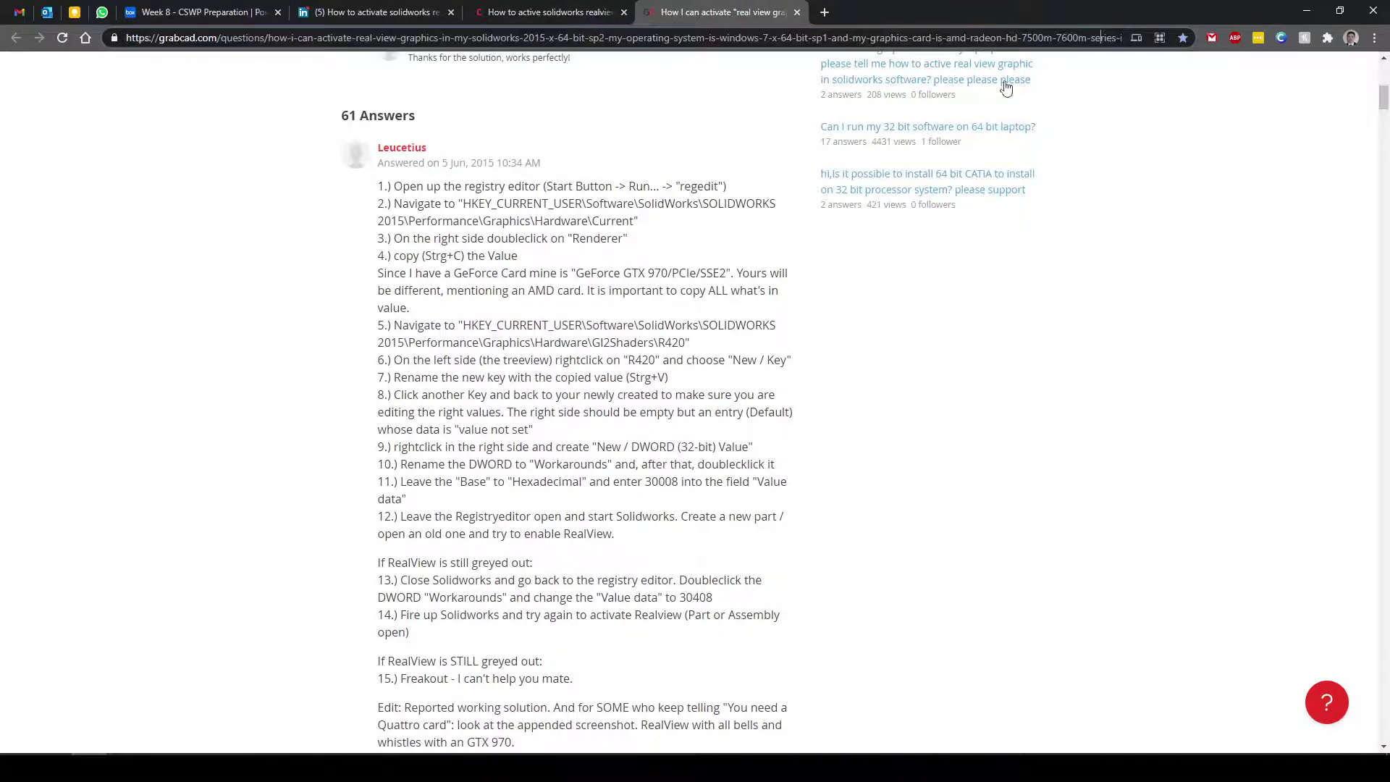
{"action": "left_click", "coordinate": [704, 133]}
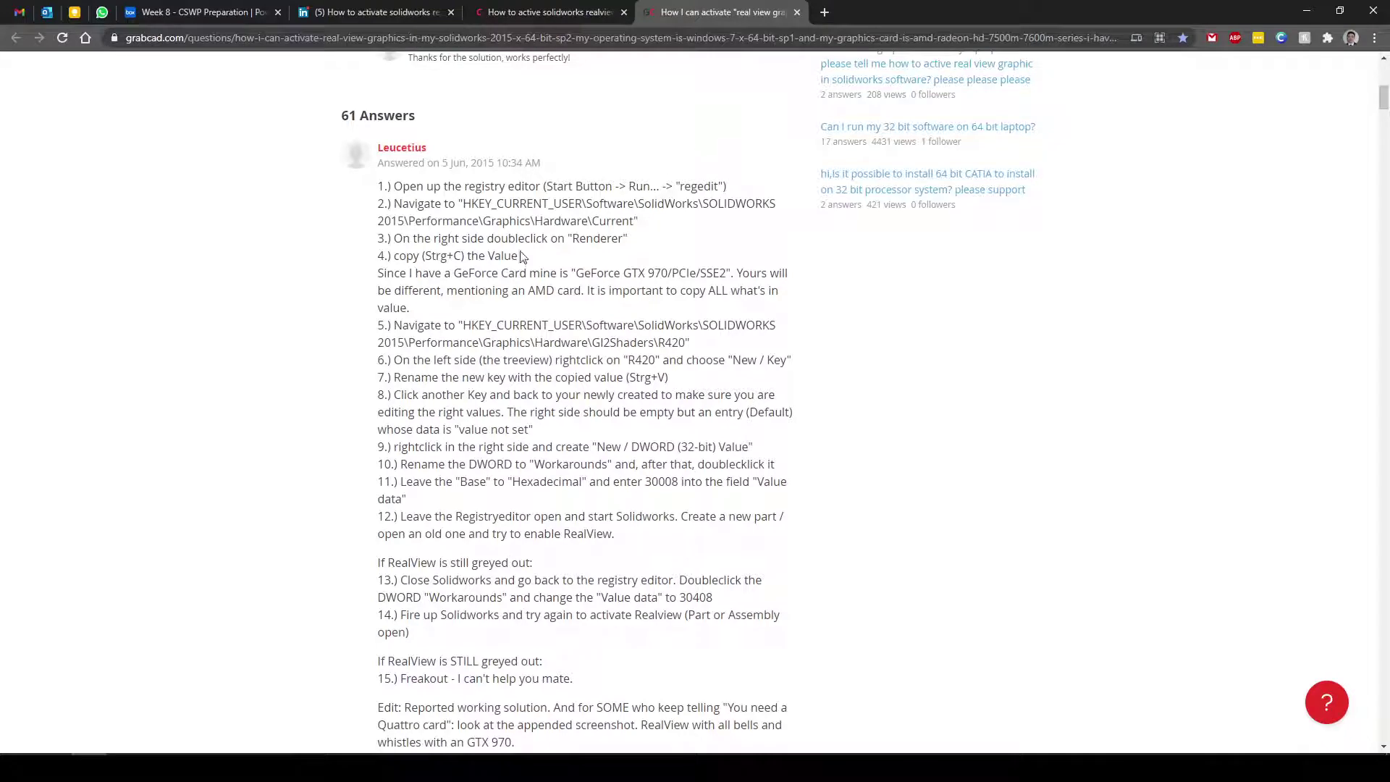
{"action": "scroll", "coordinate": [602, 518], "scroll_direction": "down", "scroll_amount": 2}
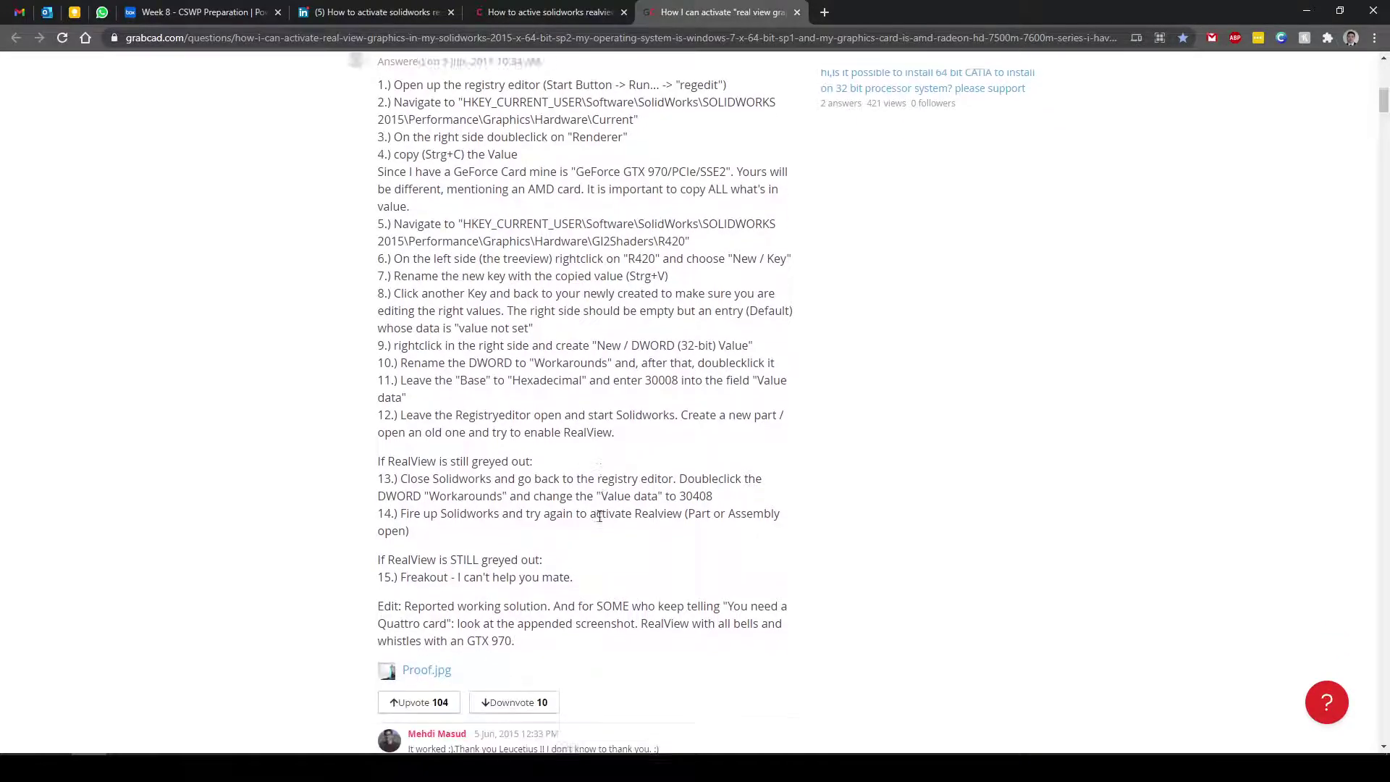
{"action": "scroll", "coordinate": [601, 518], "scroll_direction": "up", "scroll_amount": 2}
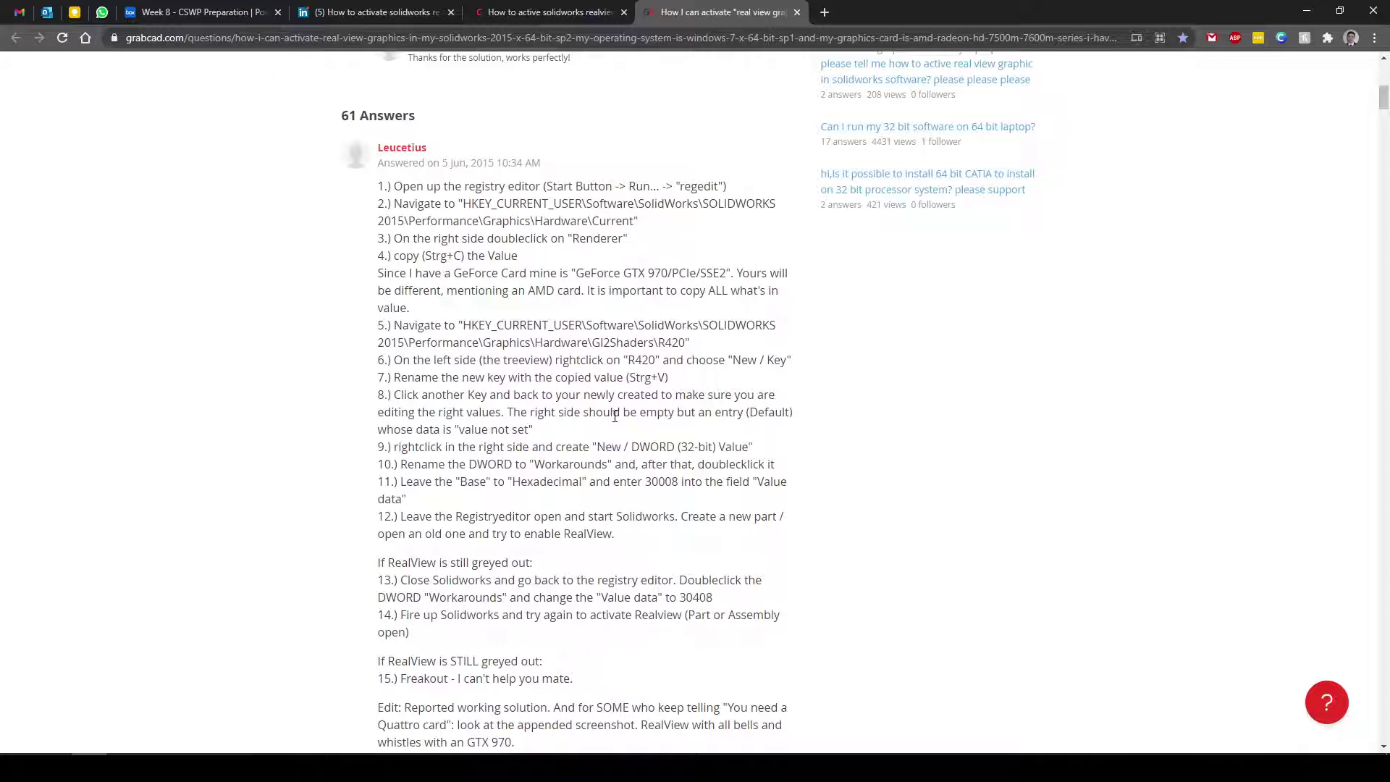
{"action": "left_click_drag", "start_coordinate": [391, 187], "coordinate": [661, 187]}
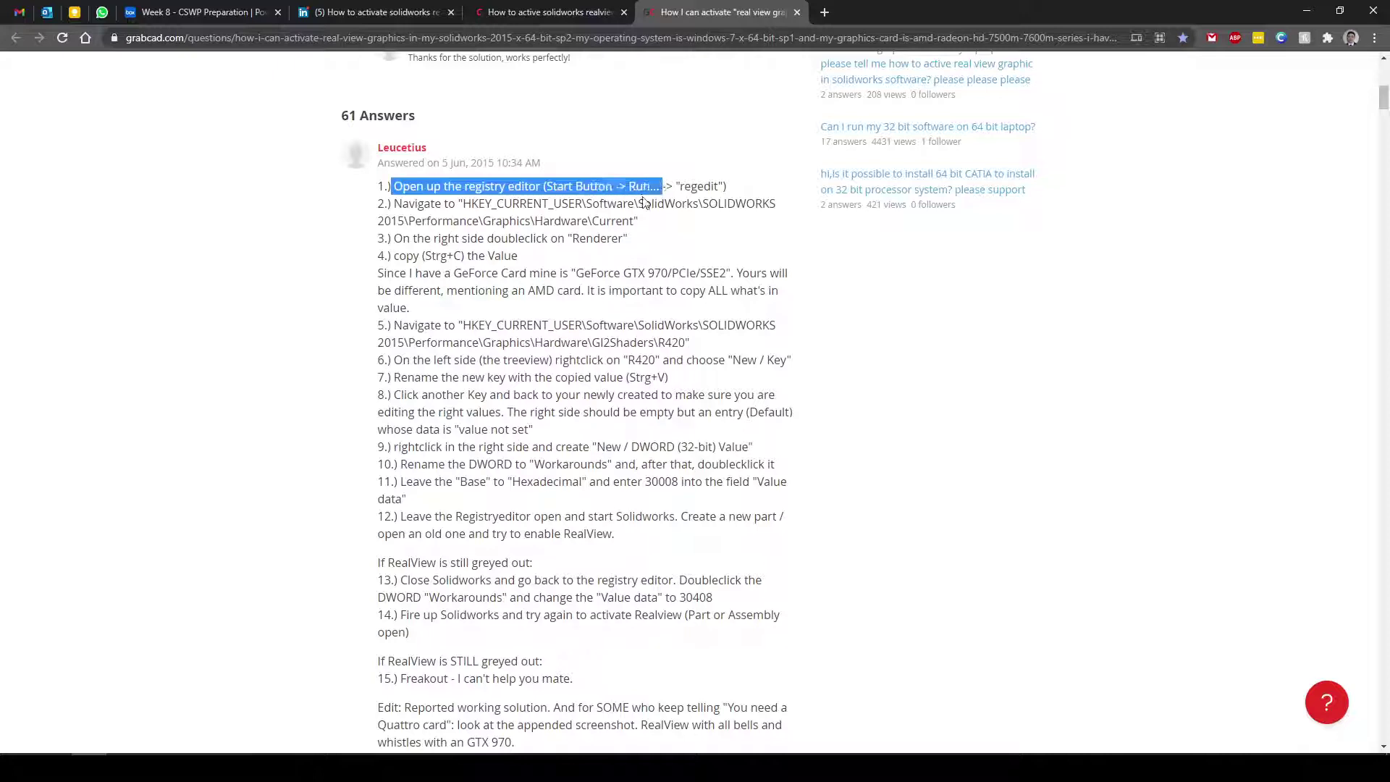
{"action": "left_click", "coordinate": [569, 261]}
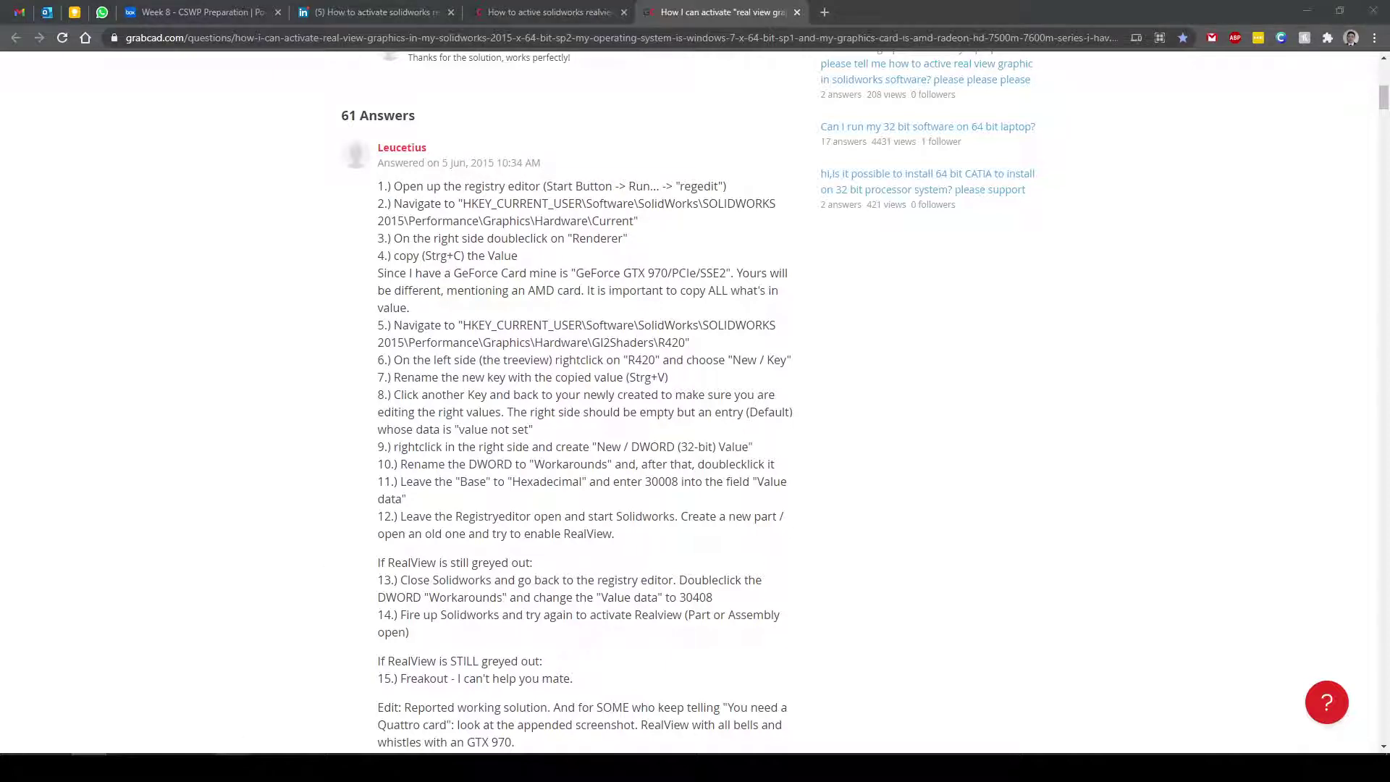
Step: Close SOLIDWORKS and open the Windows Registry Editor by running the regedit command
{"action": "right_click", "coordinate": [232, 766]}
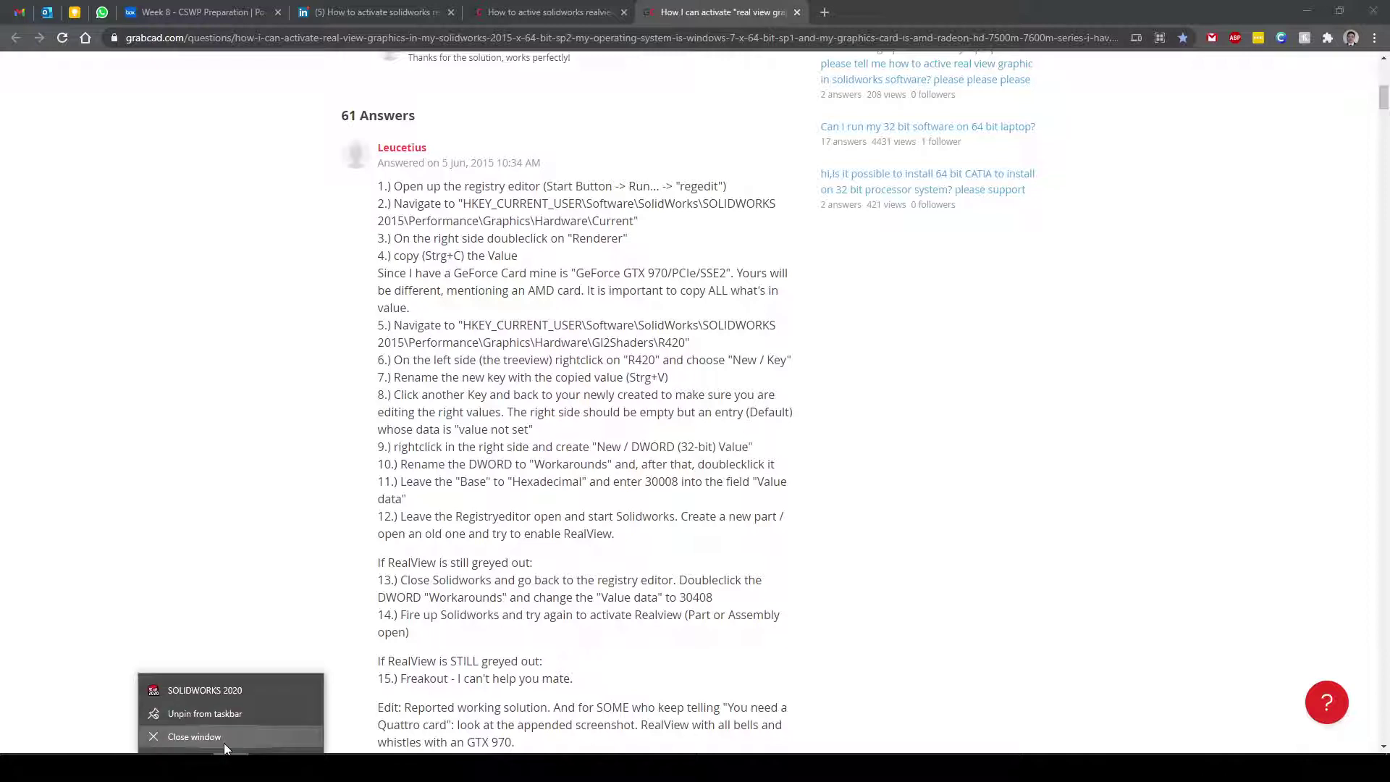
{"action": "left_click", "coordinate": [223, 741]}
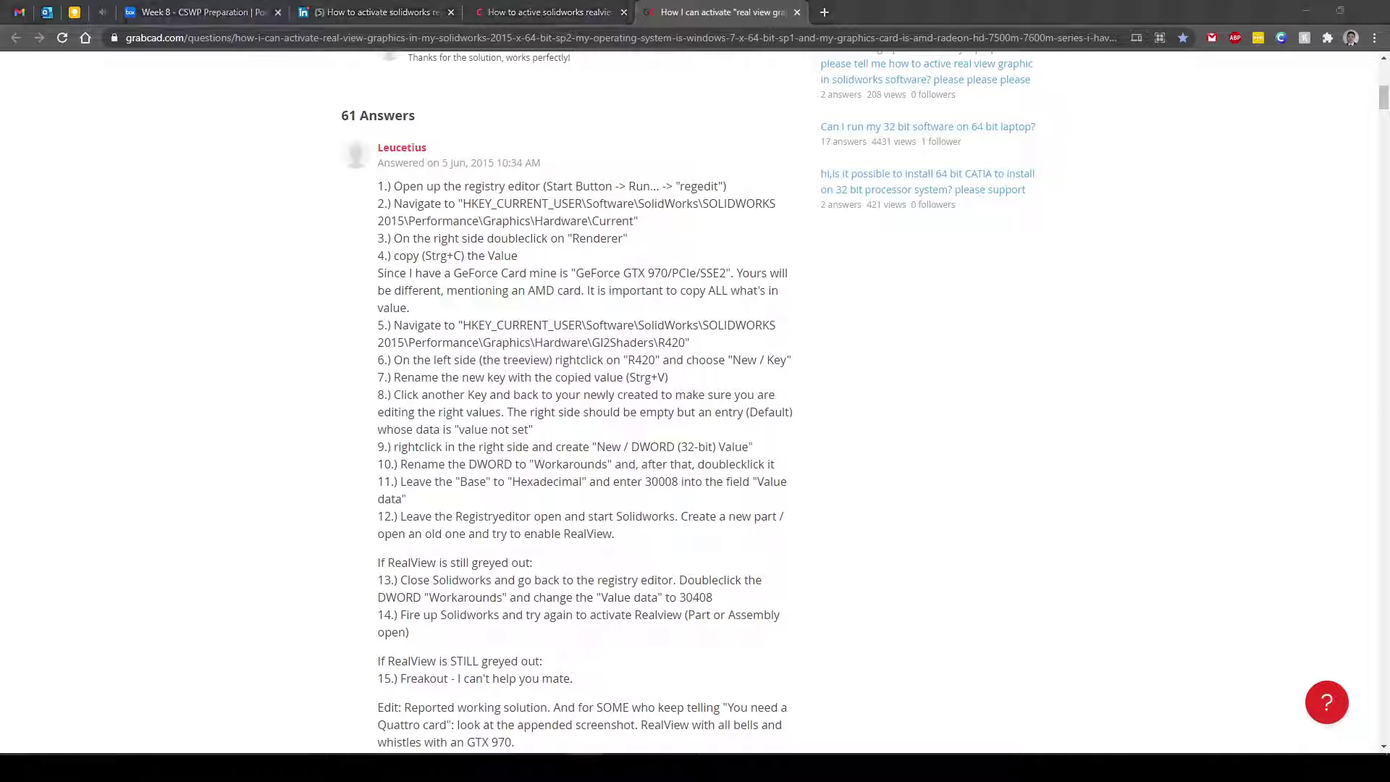
{"action": "key", "text": "super"}
{"action": "type", "text": "run"}
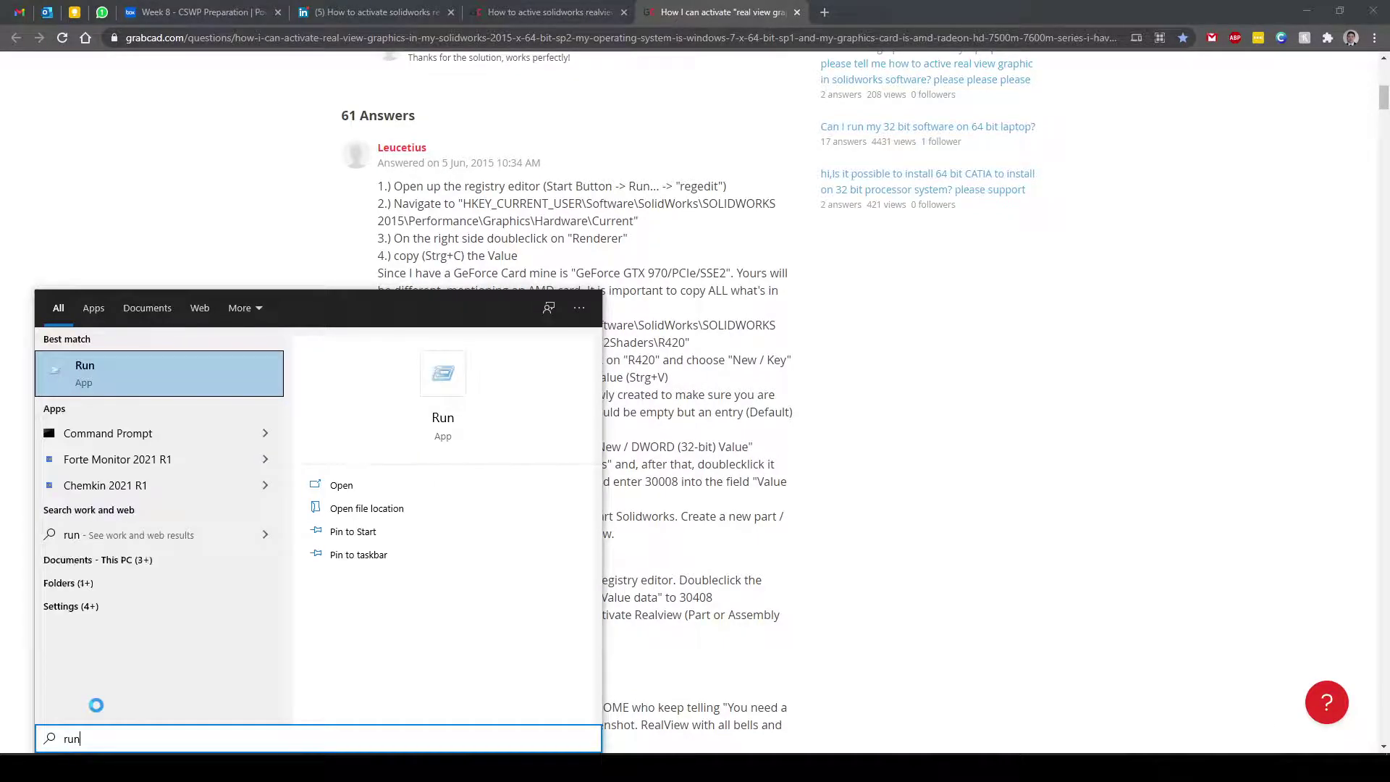
{"action": "key", "text": "Return"}
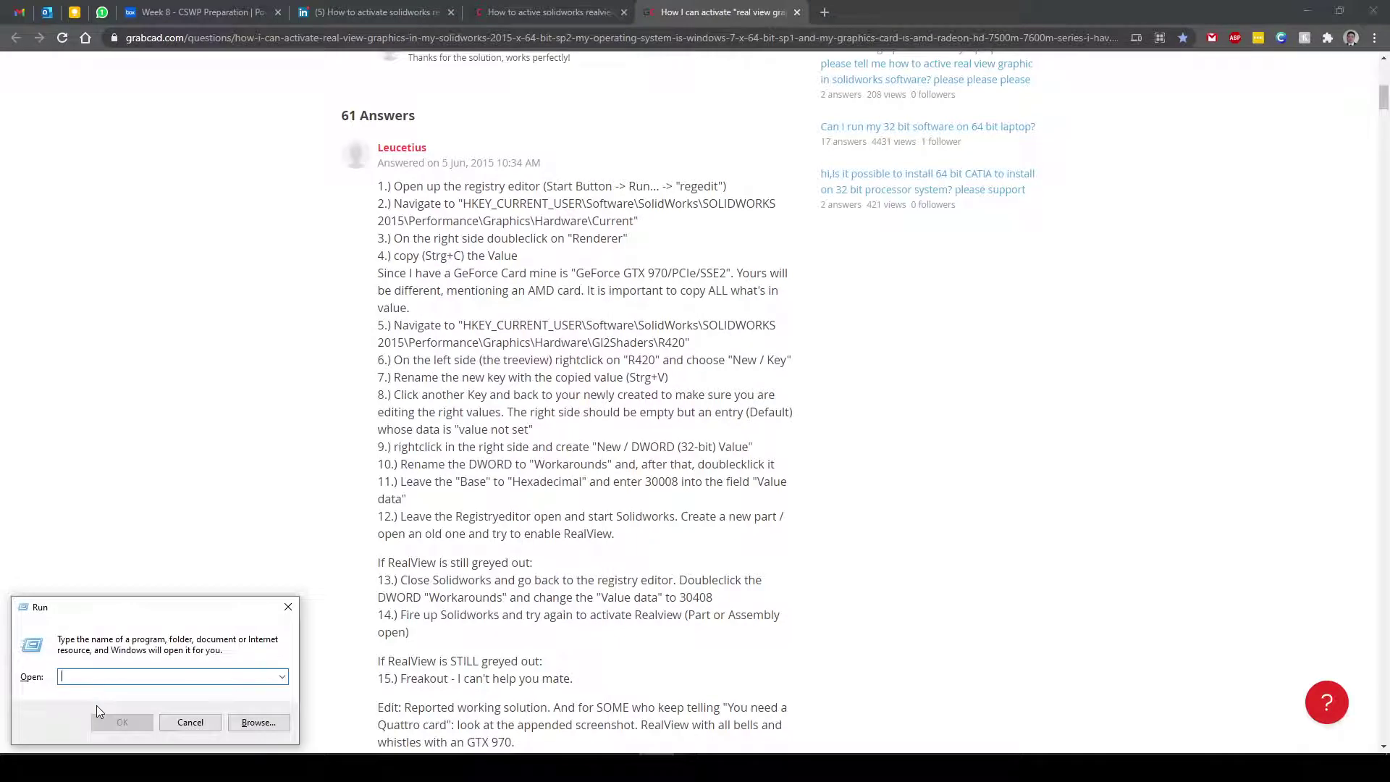
{"action": "type", "text": "reg"}
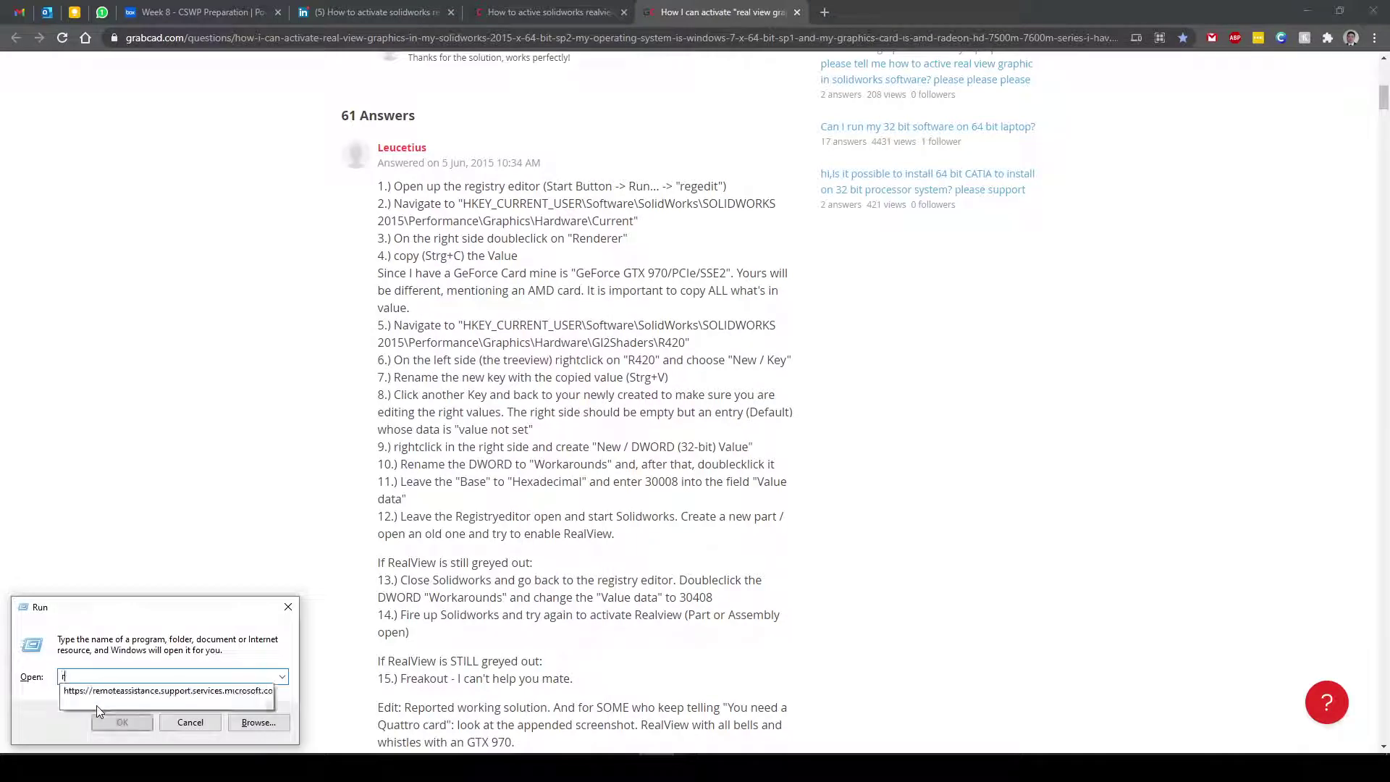
{"action": "type", "text": "edit"}
{"action": "key", "text": "Return"}
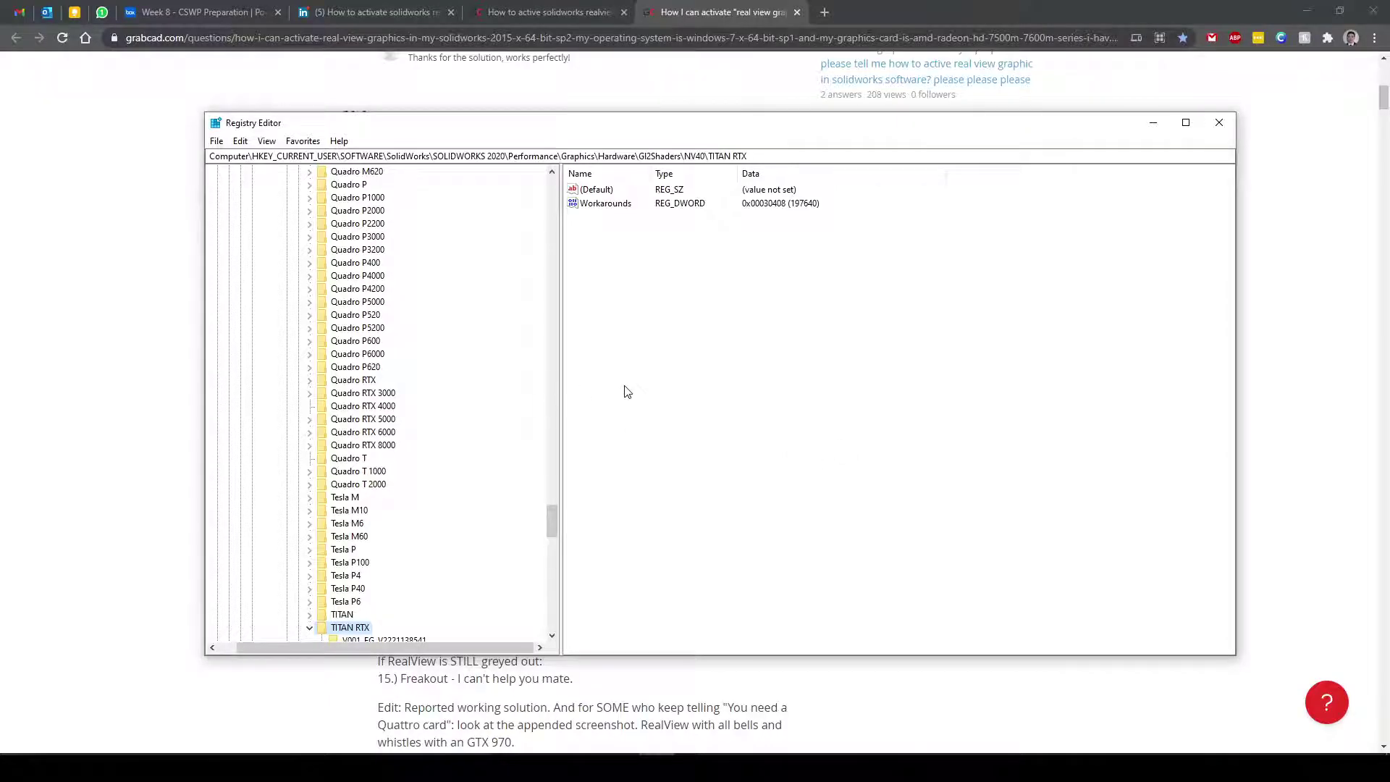
Step: Collapse the HKEY_CURRENT_USER key, then shrink the Registry Editor window and move it so the online instructions can be read alongside
{"action": "left_click_drag", "start_coordinate": [552, 519], "coordinate": [552, 190]}
{"action": "left_click", "coordinate": [209, 198]}
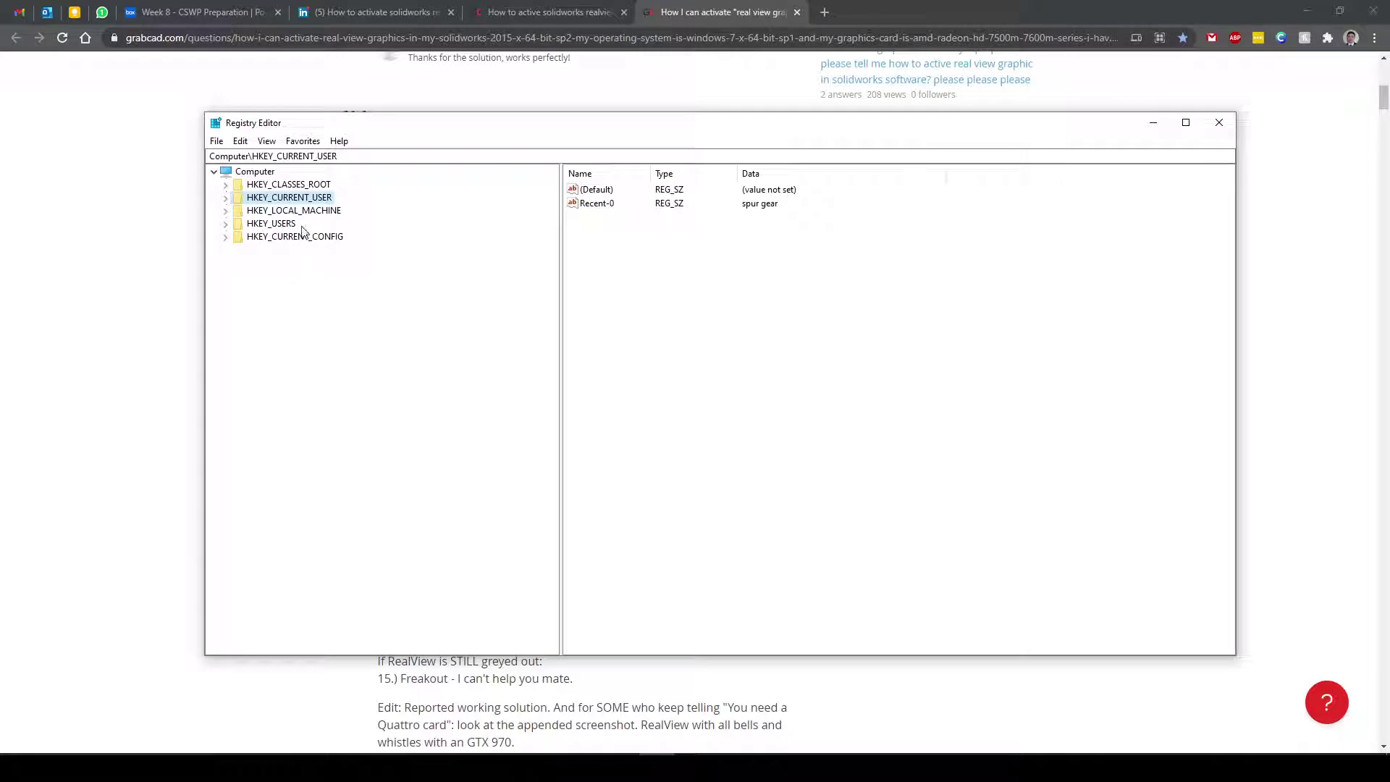
{"action": "mouse_move", "coordinate": [481, 131]}
{"action": "left_mouse_down"}
{"action": "mouse_move", "coordinate": [652, 143]}
{"action": "mouse_move", "coordinate": [473, 135]}
{"action": "left_mouse_up"}
{"action": "left_click_drag", "start_coordinate": [1229, 217], "coordinate": [857, 210]}
{"action": "left_click_drag", "start_coordinate": [551, 233], "coordinate": [491, 232]}
{"action": "left_click_drag", "start_coordinate": [494, 134], "coordinate": [847, 258]}
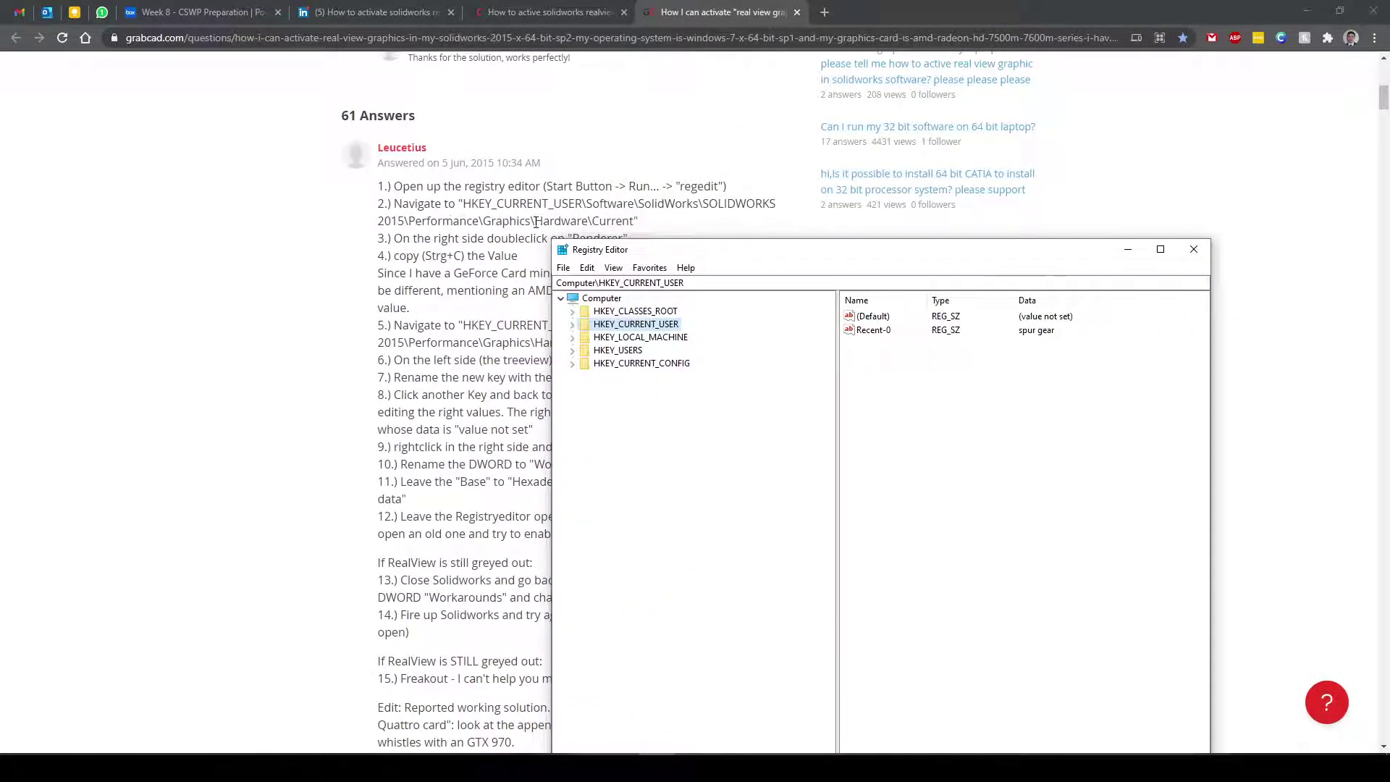
Step: Expand the registry tree along HKEY_CURRENT_USER\SOFTWARE\SolidWorks\SOLIDWORKS 2020
{"action": "left_click", "coordinate": [574, 325]}
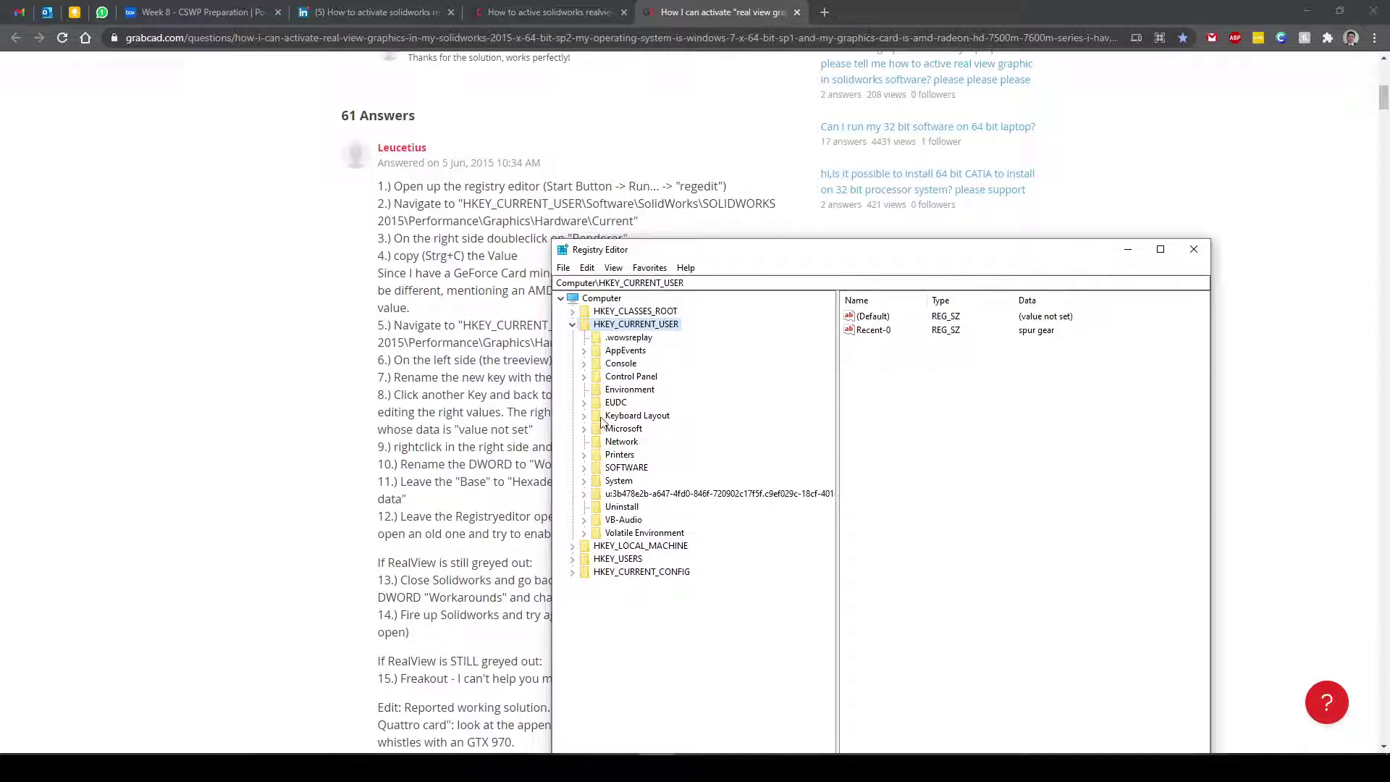
{"action": "left_click", "coordinate": [584, 468]}
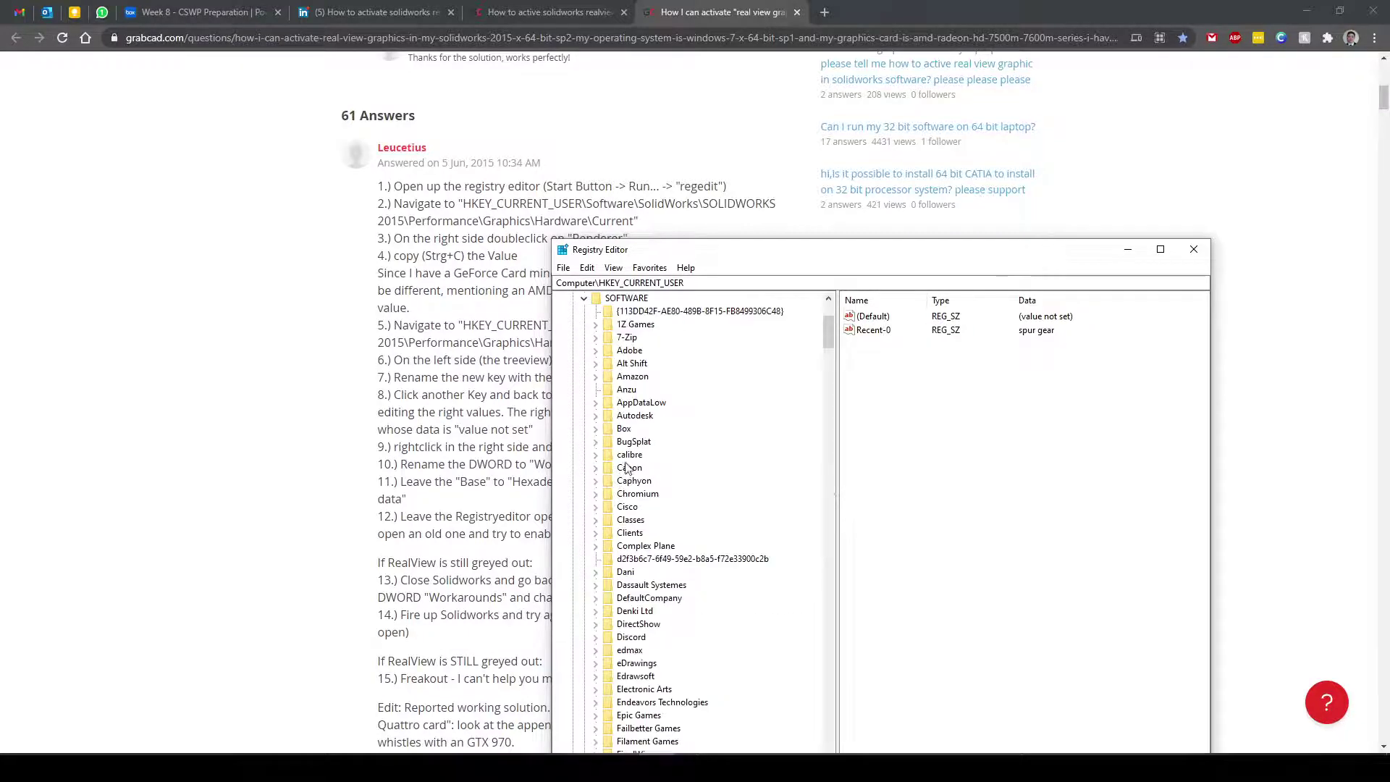
{"action": "scroll", "coordinate": [627, 468], "scroll_direction": "down", "scroll_amount": 20}
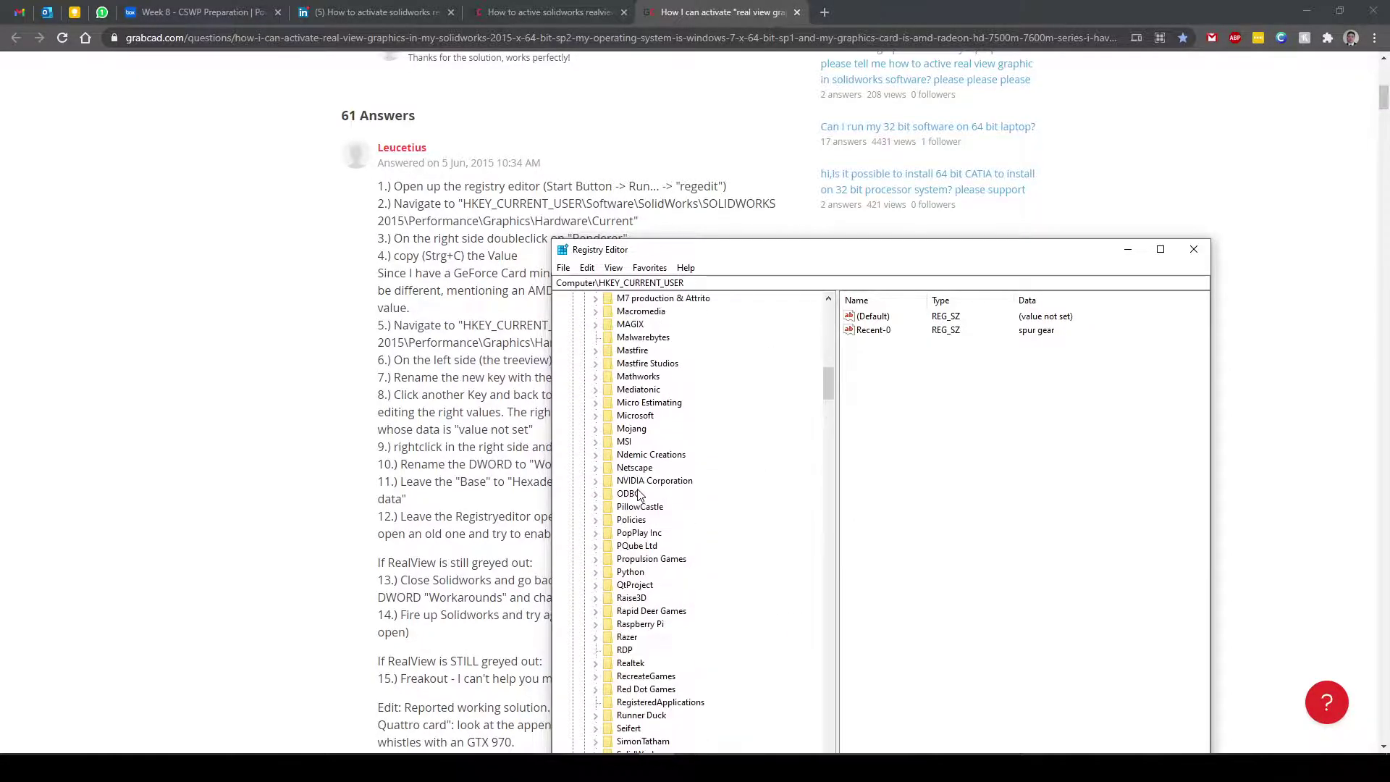
{"action": "scroll", "coordinate": [630, 485], "scroll_direction": "up", "scroll_amount": 20}
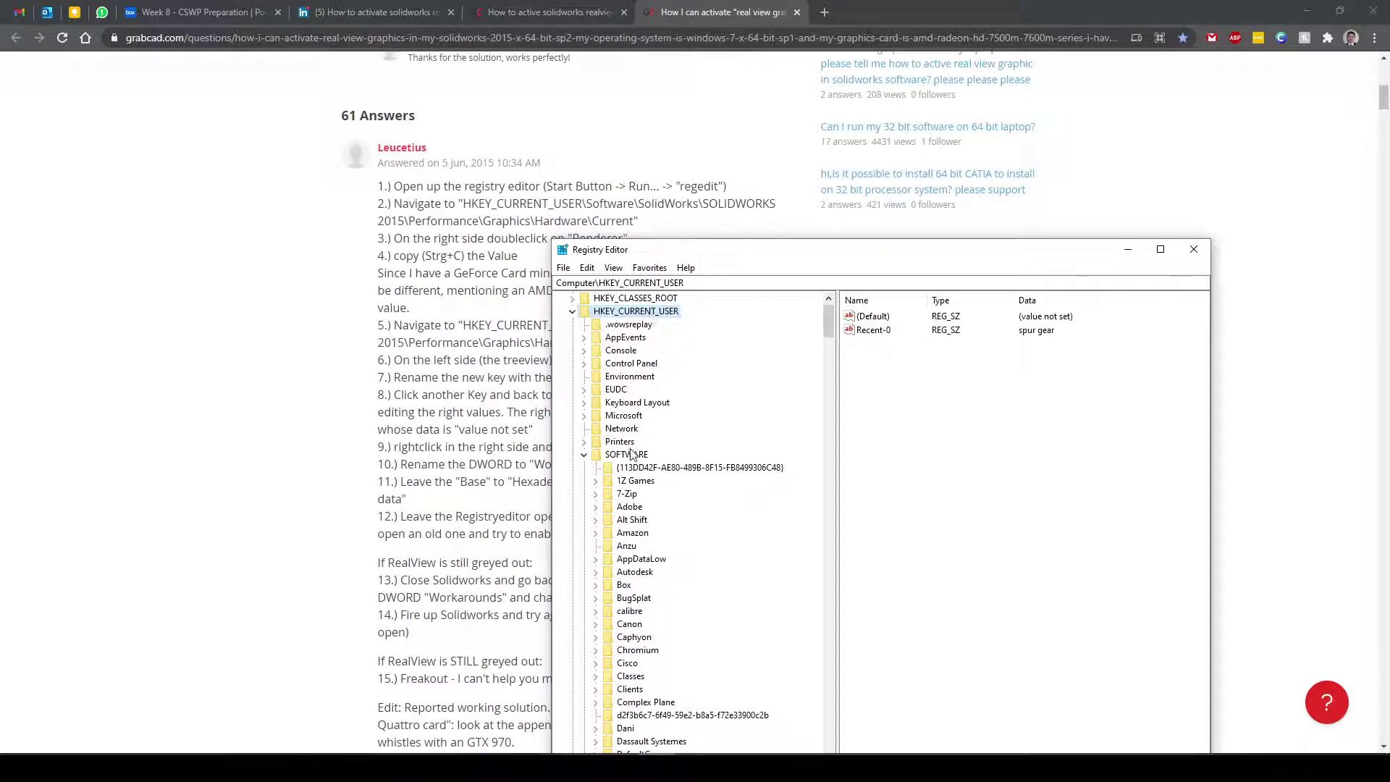
{"action": "scroll", "coordinate": [639, 521], "scroll_direction": "down", "scroll_amount": 11}
{"action": "scroll", "coordinate": [643, 550], "scroll_direction": "down", "scroll_amount": 15}
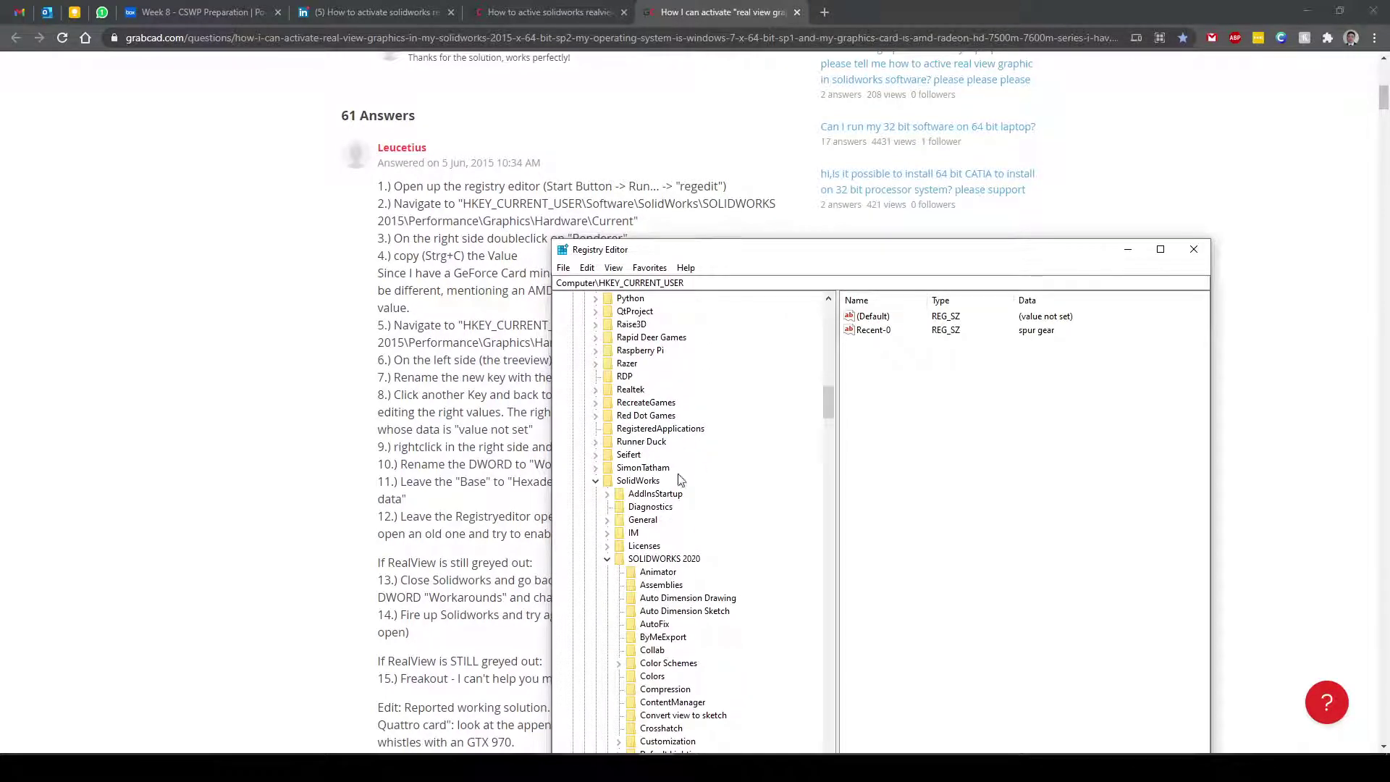
{"action": "left_click", "coordinate": [607, 560]}
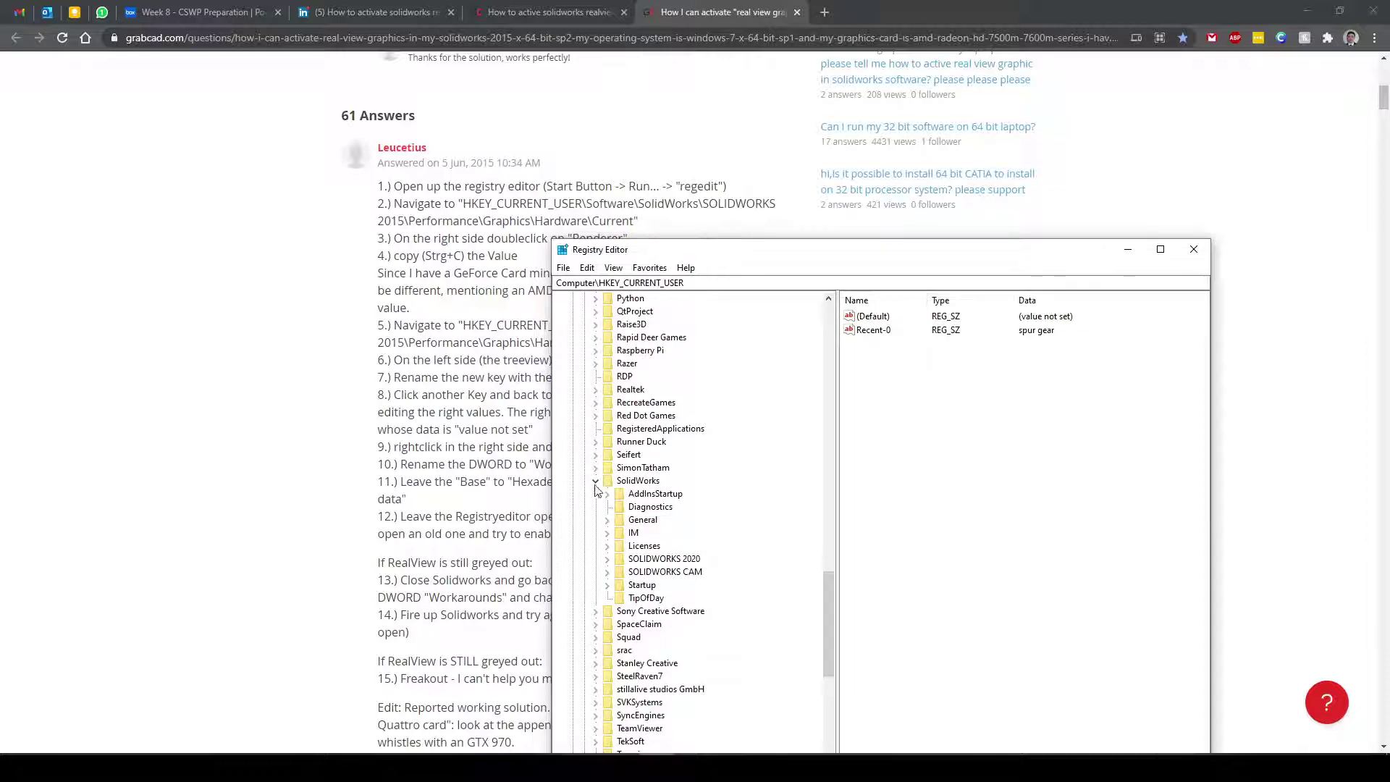
{"action": "left_click", "coordinate": [608, 563]}
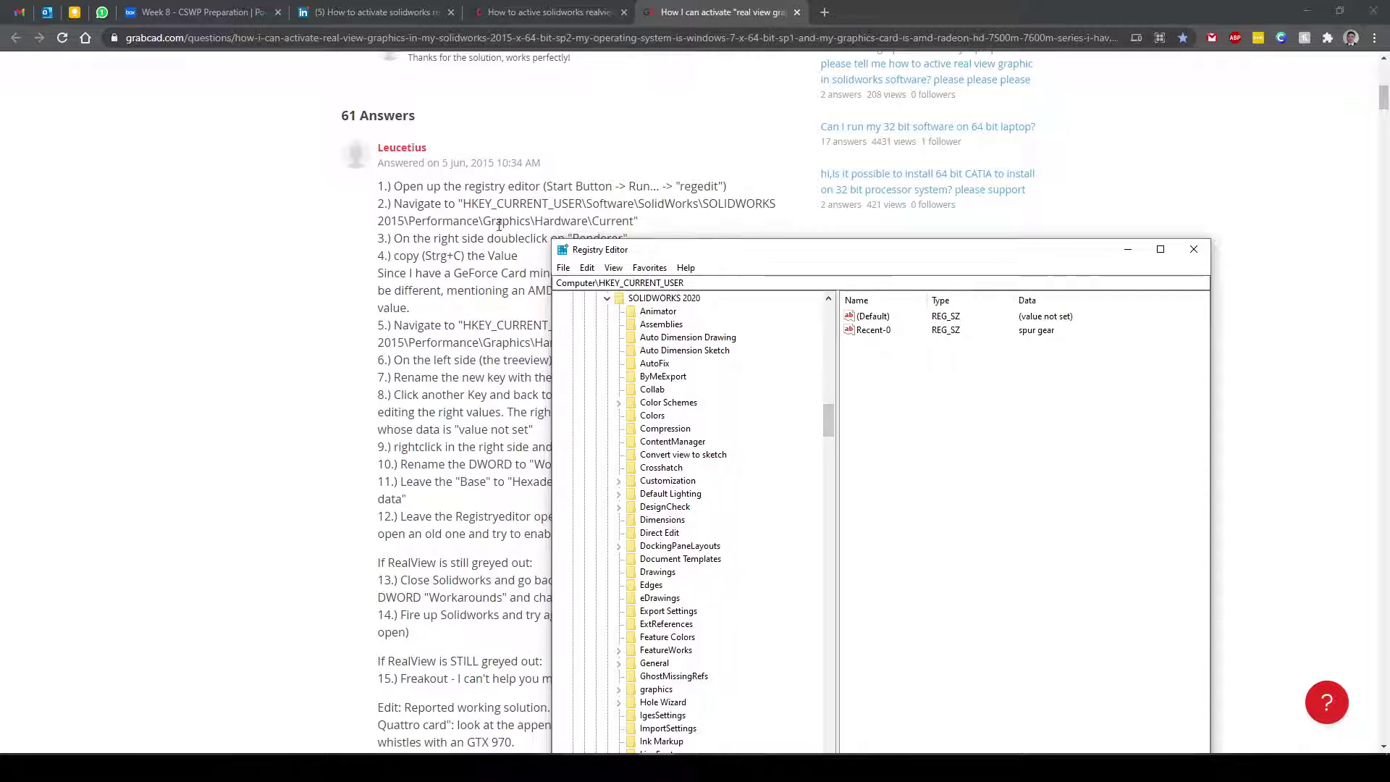
Step: Collapse the NV40, Gl2Shaders, Hardware and Graphics keys under the Performance key of SOLIDWORKS 2020
{"action": "left_click_drag", "start_coordinate": [828, 411], "coordinate": [830, 447]}
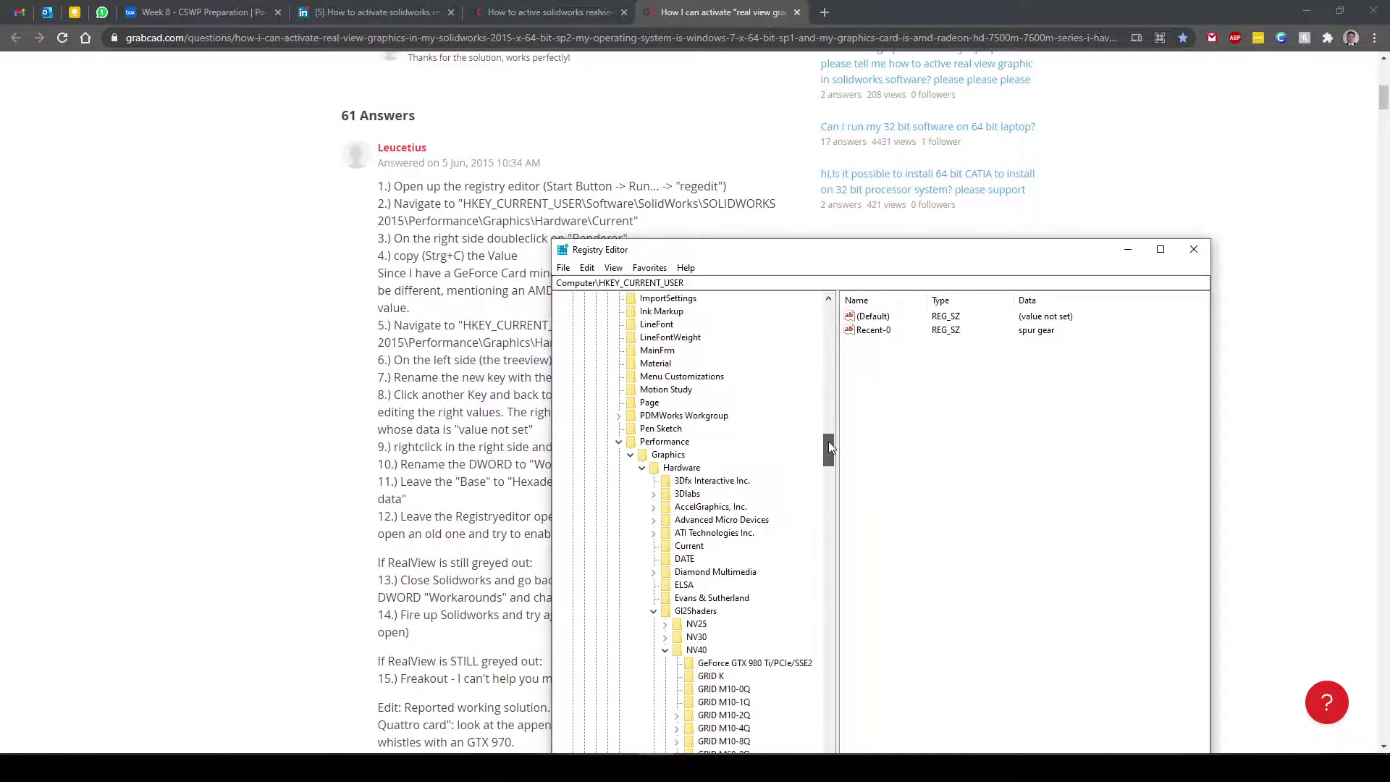
{"action": "left_click", "coordinate": [620, 441]}
{"action": "left_click_drag", "start_coordinate": [829, 608], "coordinate": [802, 600]}
{"action": "left_click", "coordinate": [619, 508]}
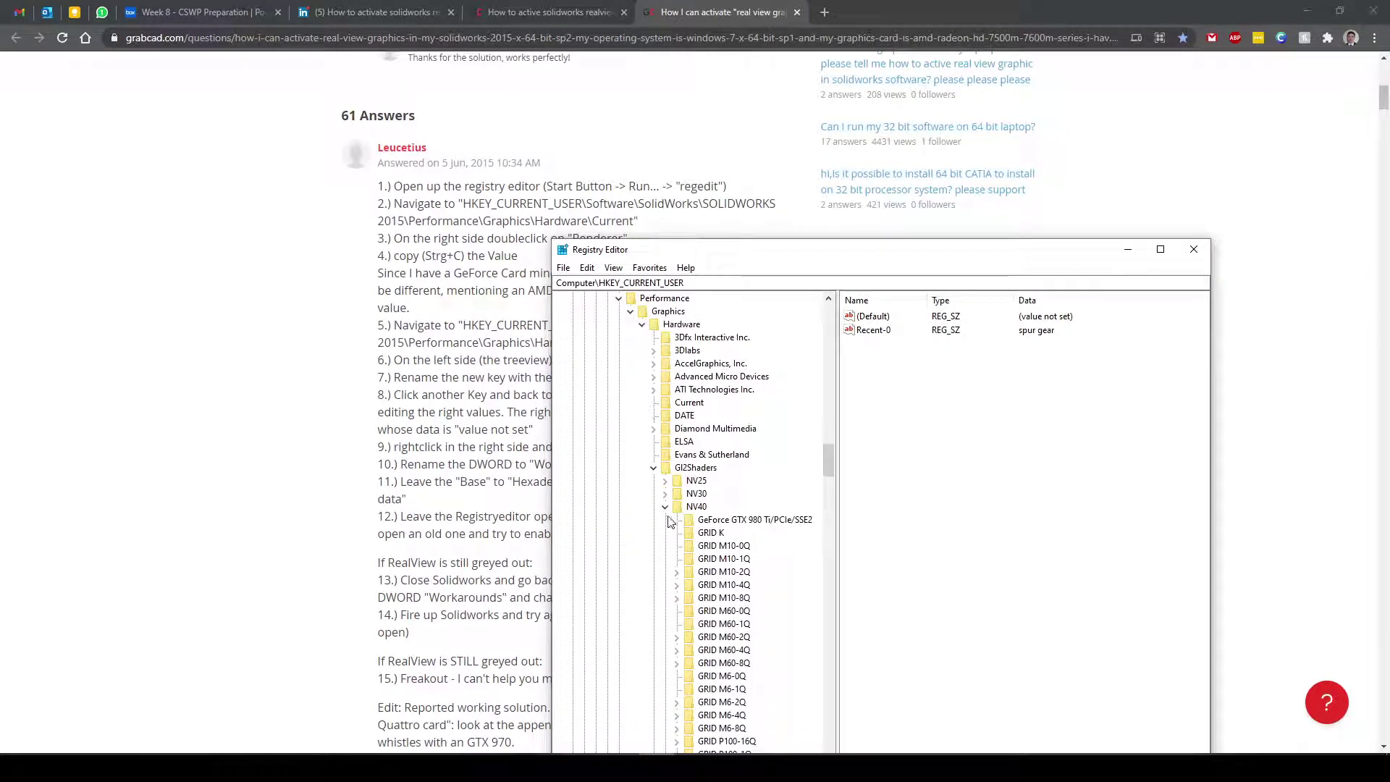
{"action": "left_click", "coordinate": [665, 506]}
{"action": "left_click", "coordinate": [653, 468]}
{"action": "left_click", "coordinate": [644, 325]}
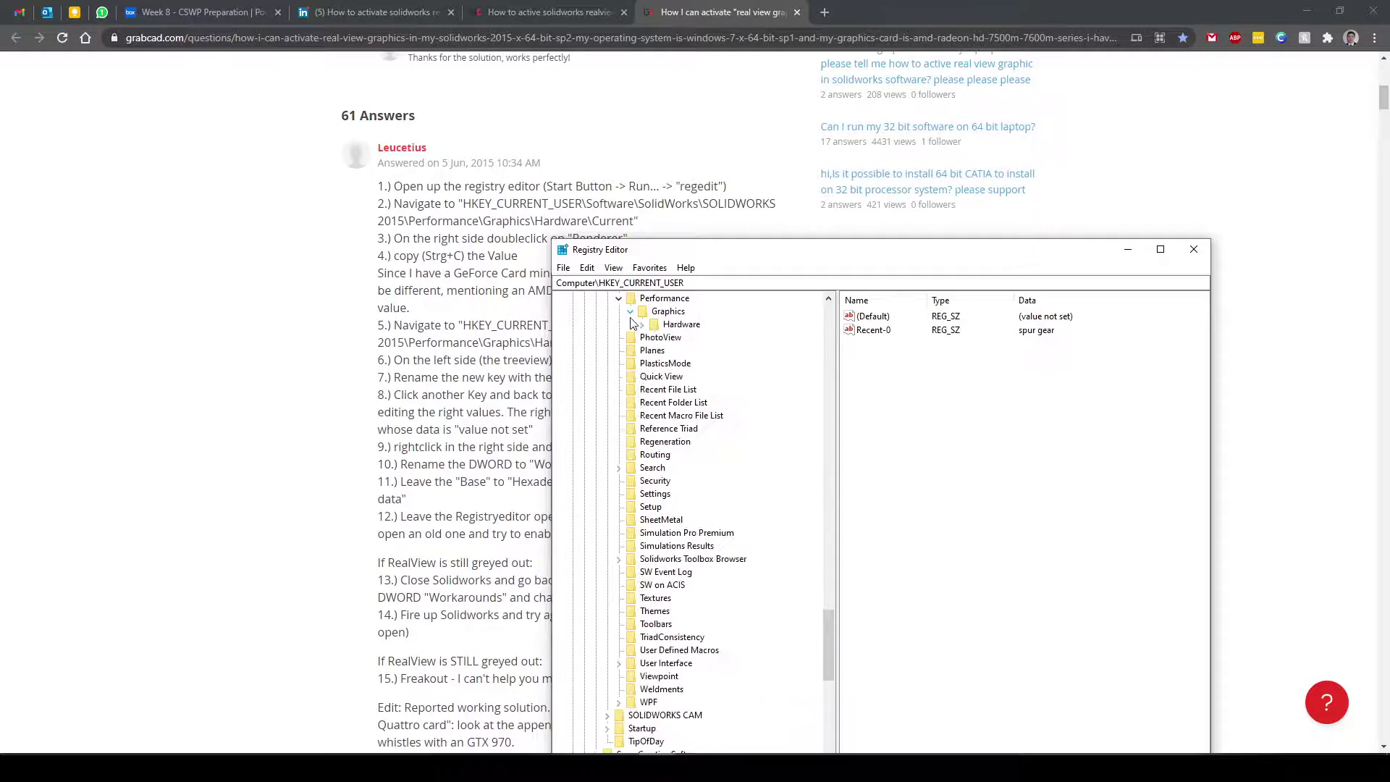
{"action": "left_click", "coordinate": [630, 312]}
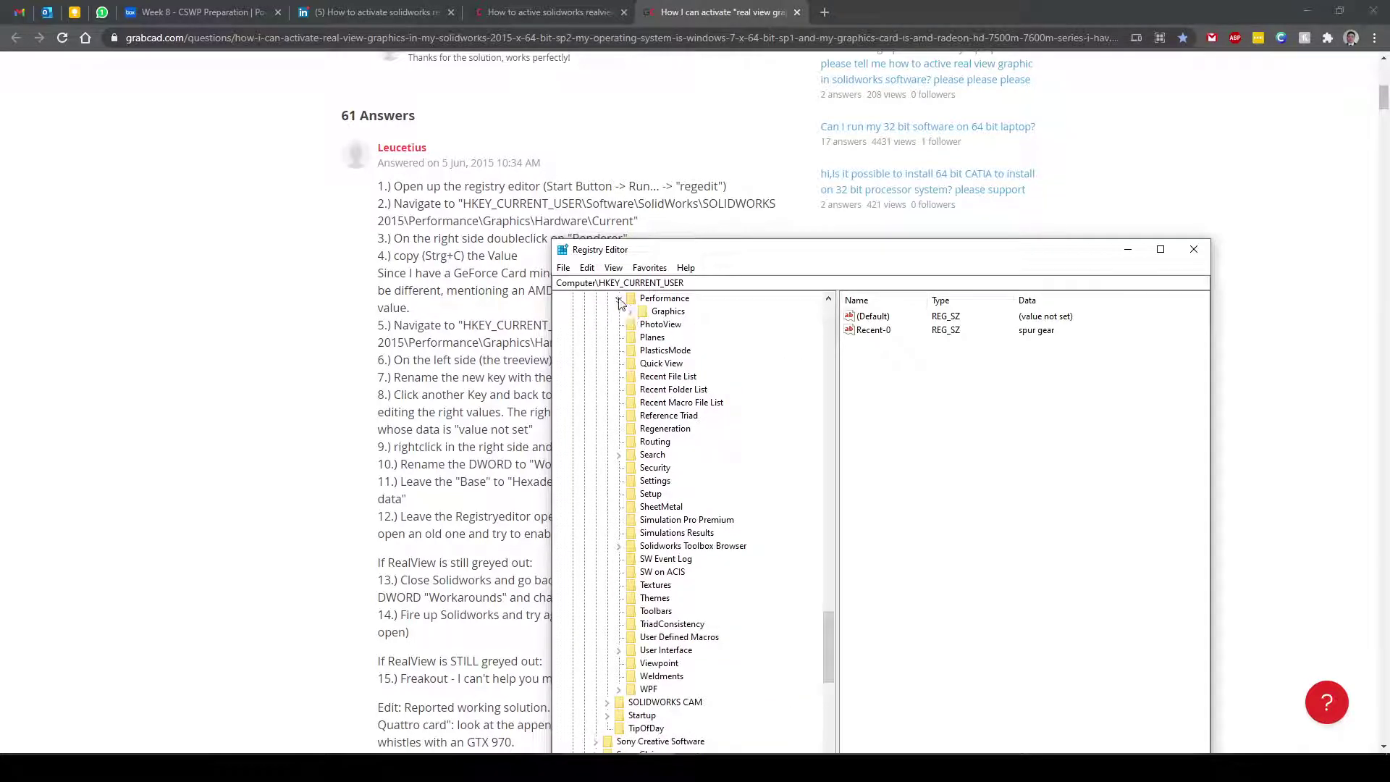
Step: Expand Performance\Graphics\Hardware\Gl2Shaders and reposition the Registry Editor window so its whole key tree fits on screen
{"action": "scroll", "coordinate": [832, 615], "scroll_direction": "up", "scroll_amount": 4}
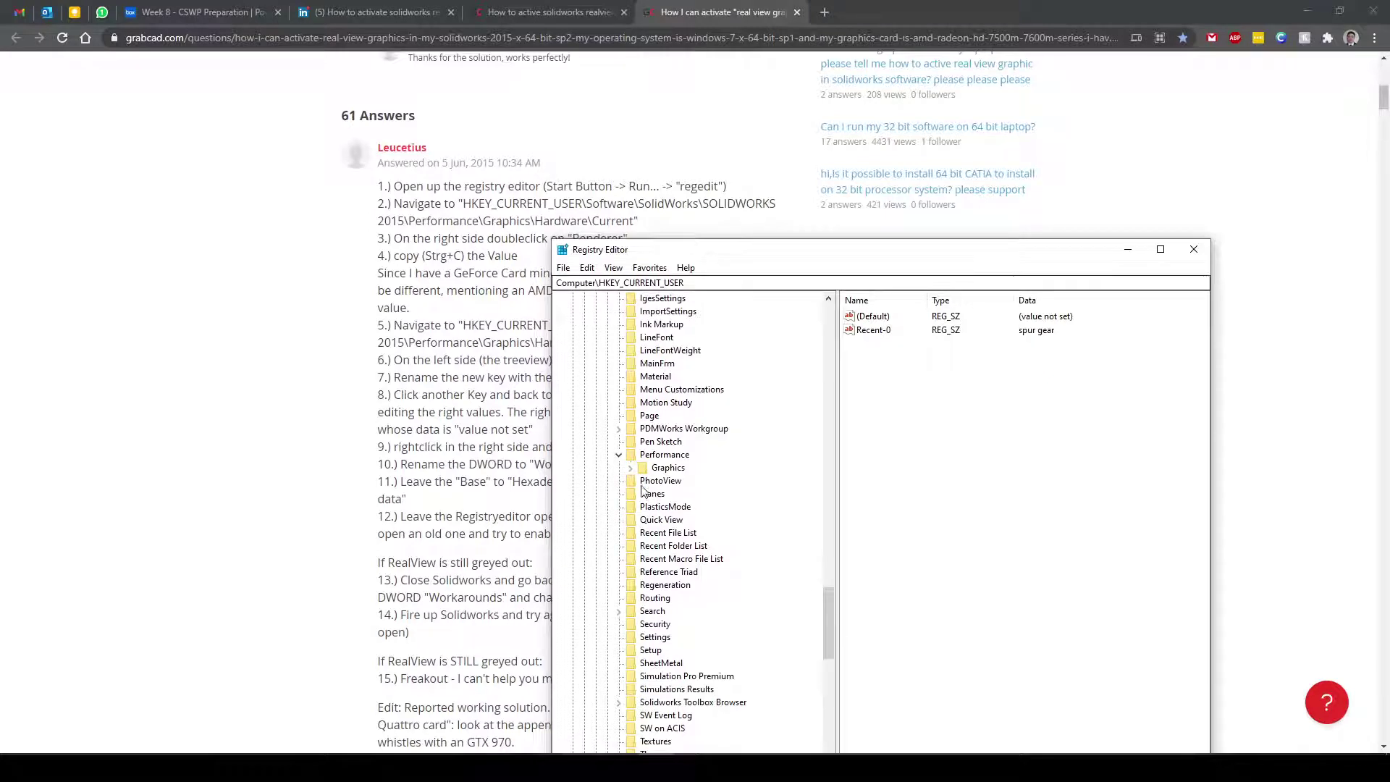
{"action": "left_click", "coordinate": [630, 468]}
{"action": "left_click", "coordinate": [643, 482]}
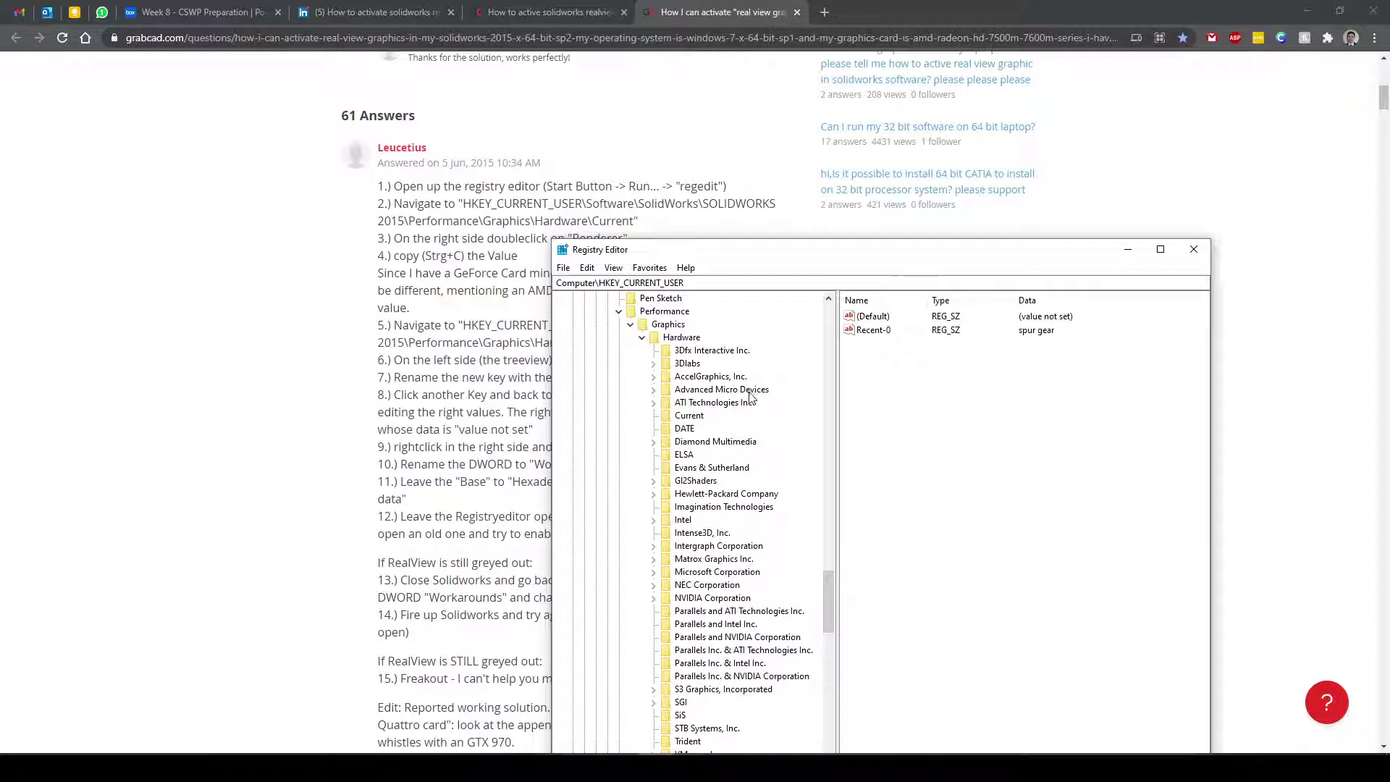
{"action": "left_click", "coordinate": [653, 481]}
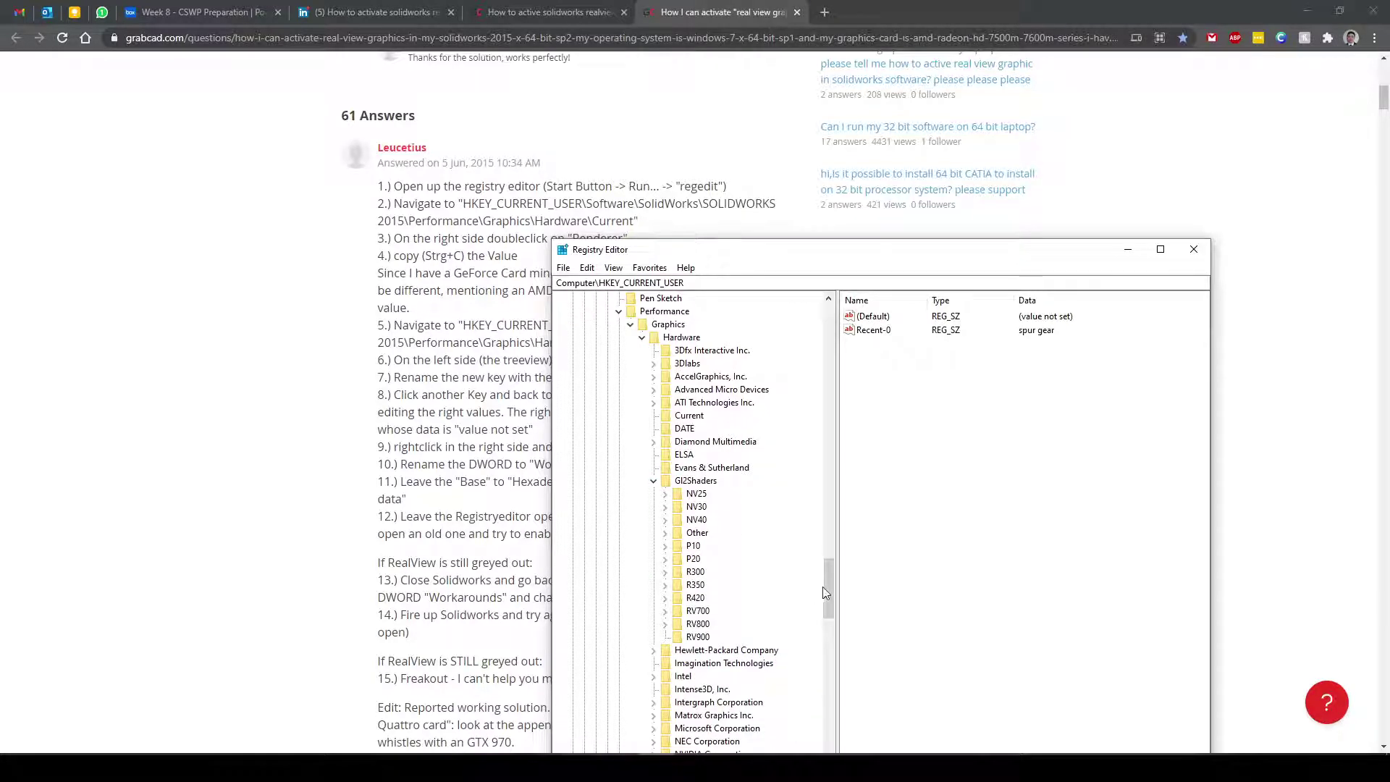
{"action": "left_click_drag", "start_coordinate": [828, 584], "coordinate": [827, 577]}
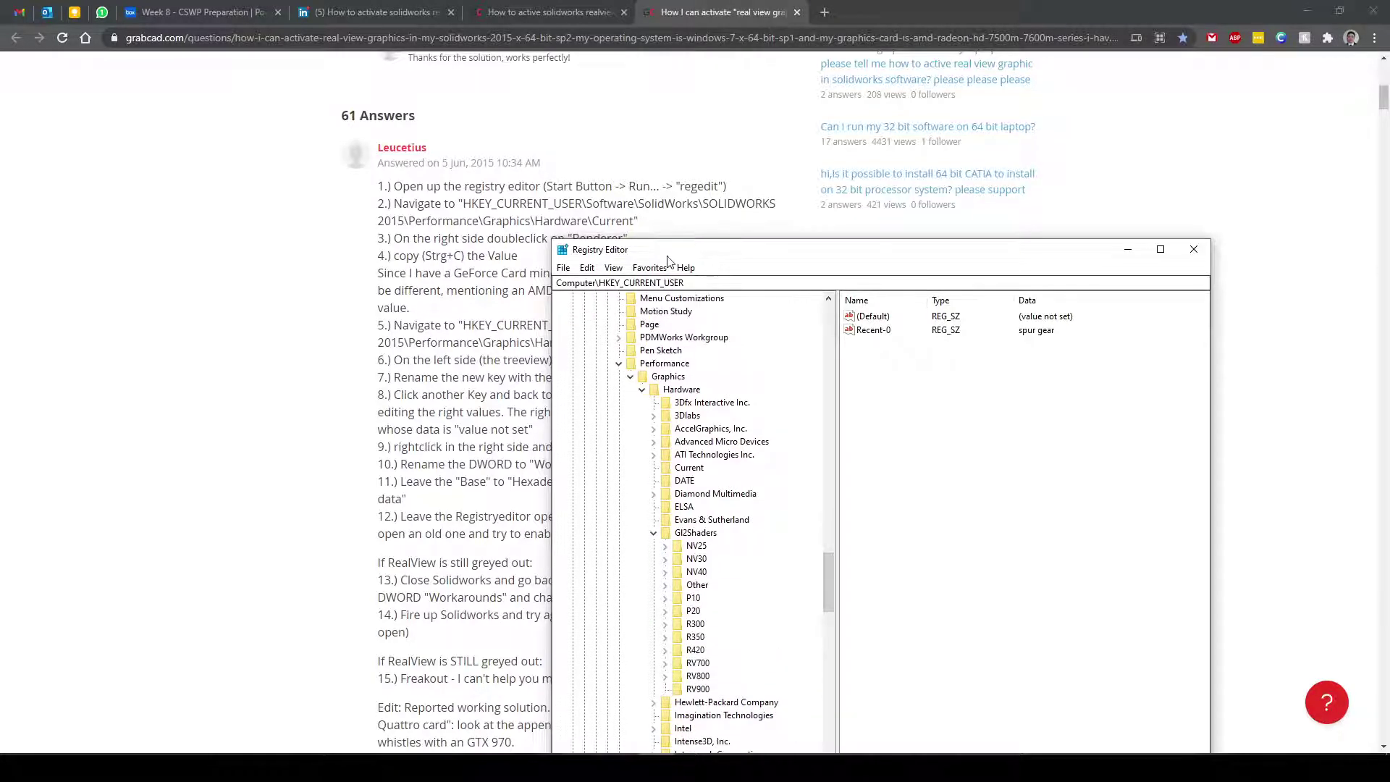
{"action": "left_click_drag", "start_coordinate": [669, 255], "coordinate": [767, 125]}
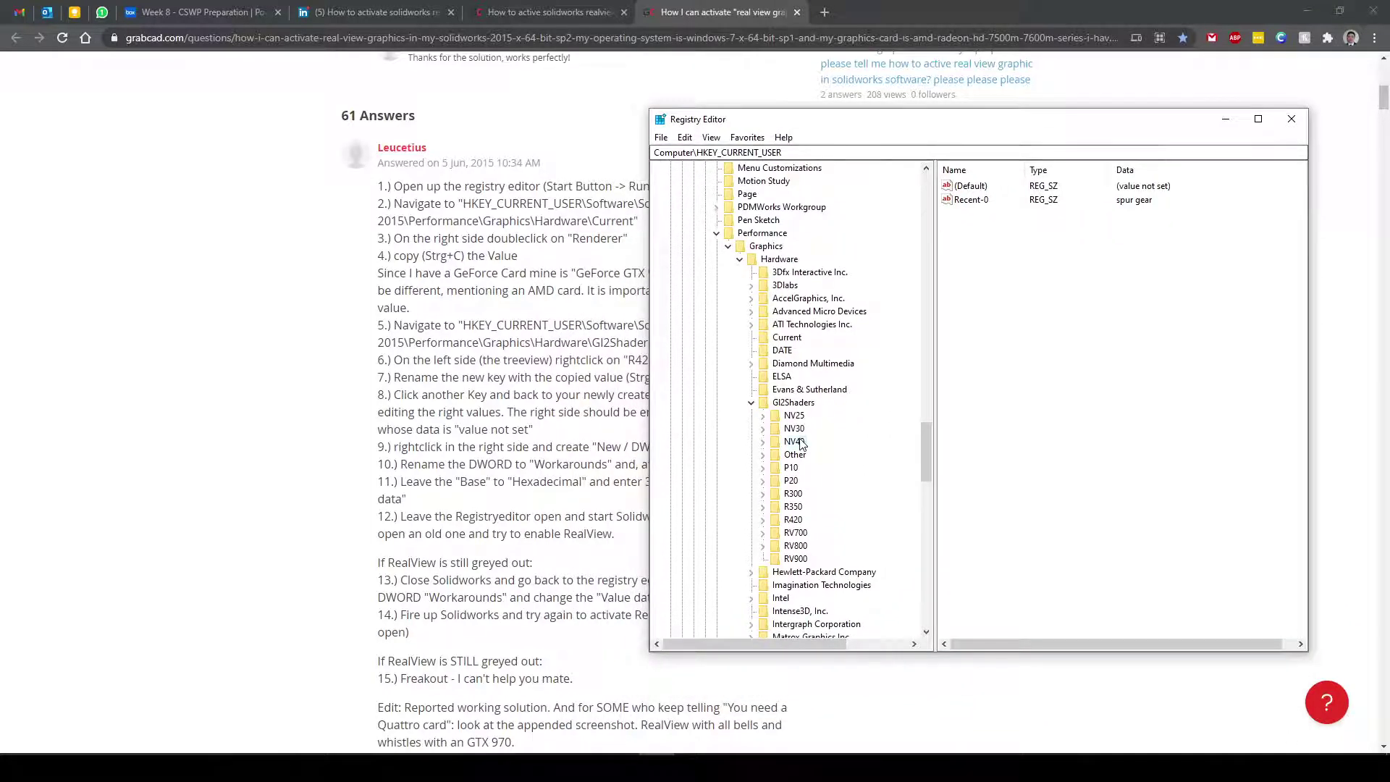
Step: Examine the values of the P10 key and of the Quadro RTX 8000 and GeForce GTX 980 Ti/PCIe/SSE2 subkeys under NV40
{"action": "left_click", "coordinate": [792, 468]}
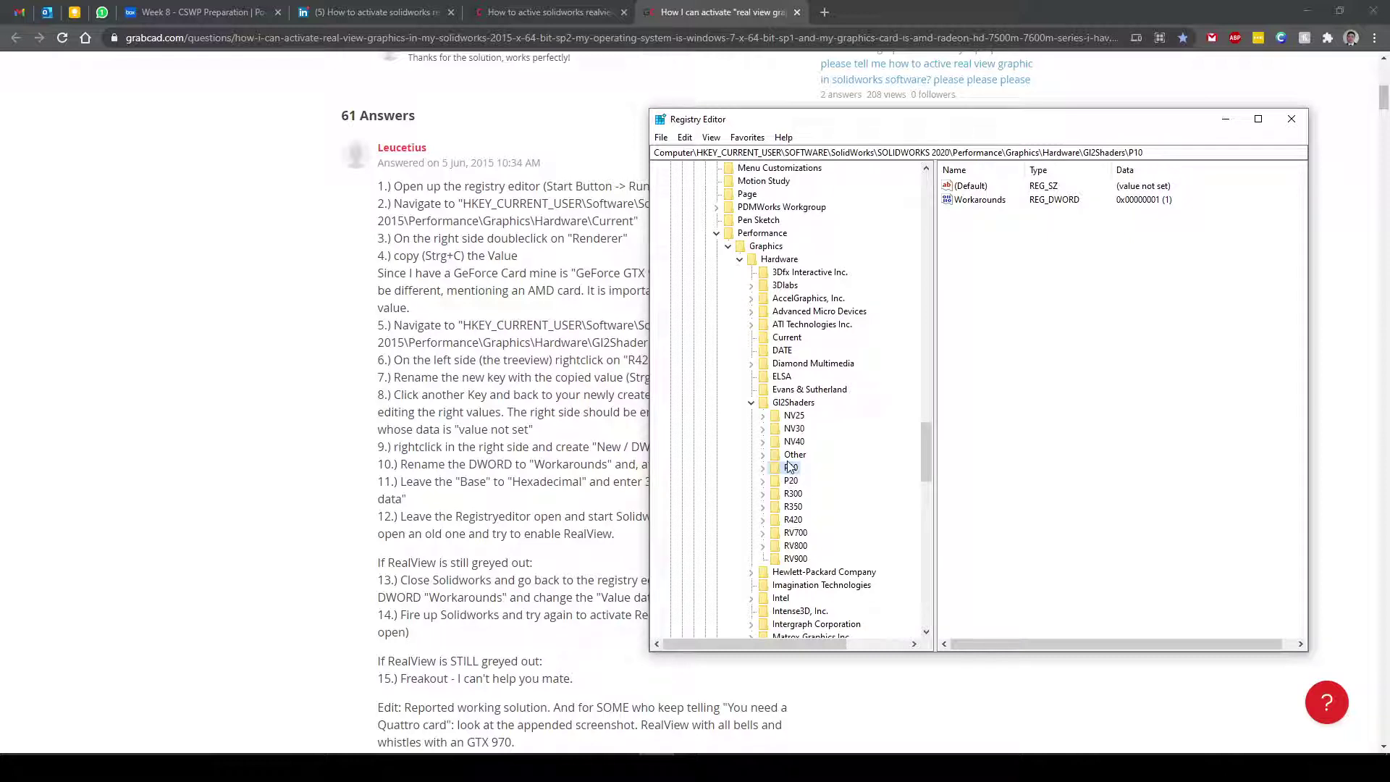
{"action": "left_click", "coordinate": [764, 441]}
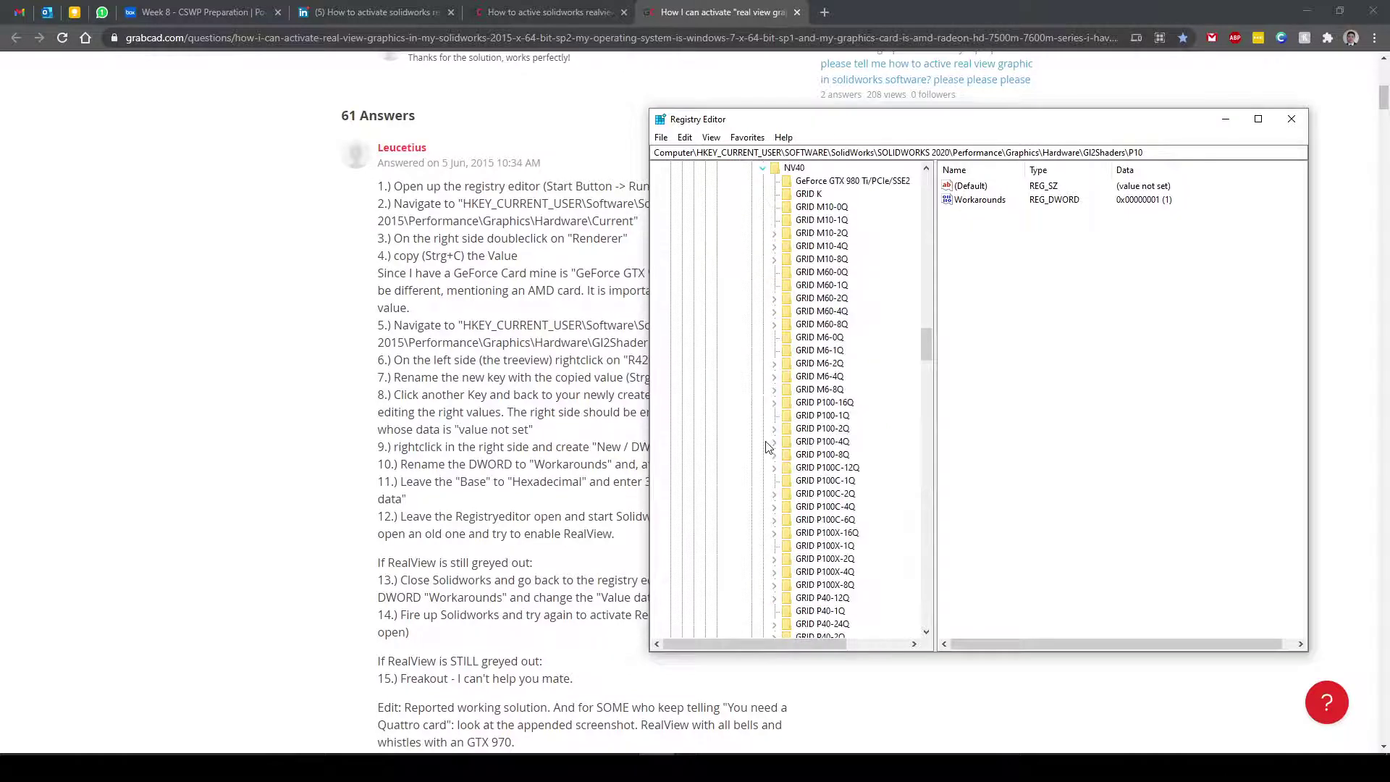
{"action": "left_click_drag", "start_coordinate": [927, 335], "coordinate": [929, 523]}
{"action": "left_click", "coordinate": [851, 546]}
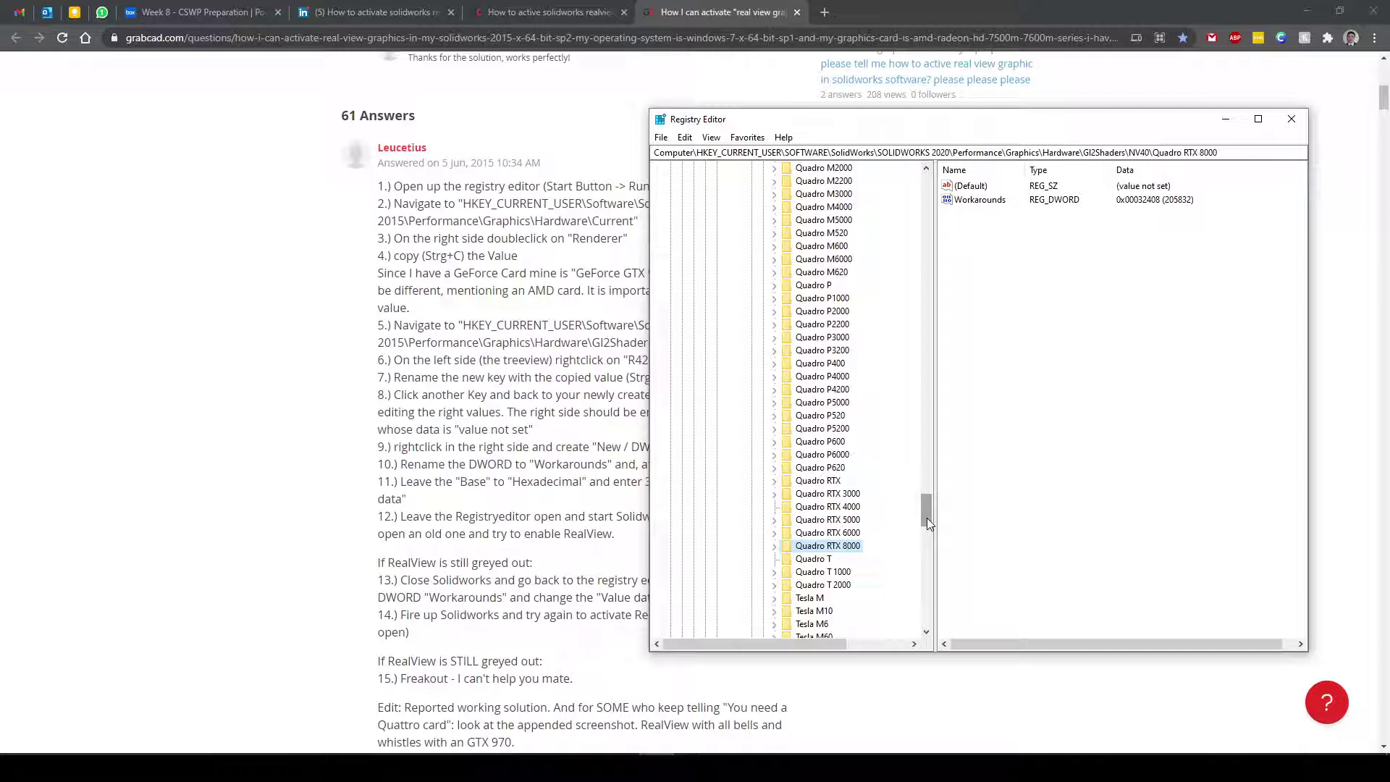
{"action": "left_click_drag", "start_coordinate": [927, 519], "coordinate": [925, 456]}
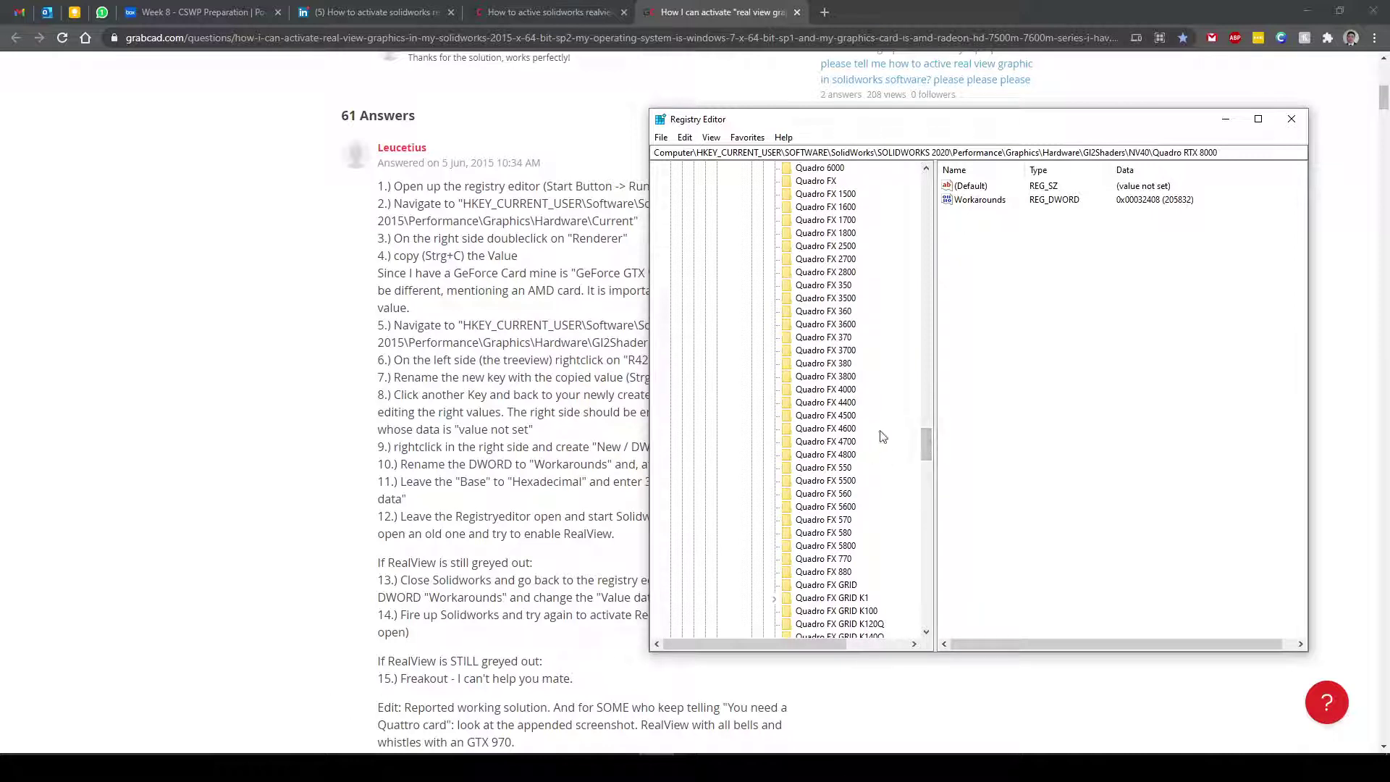
{"action": "left_click_drag", "start_coordinate": [928, 437], "coordinate": [925, 315]}
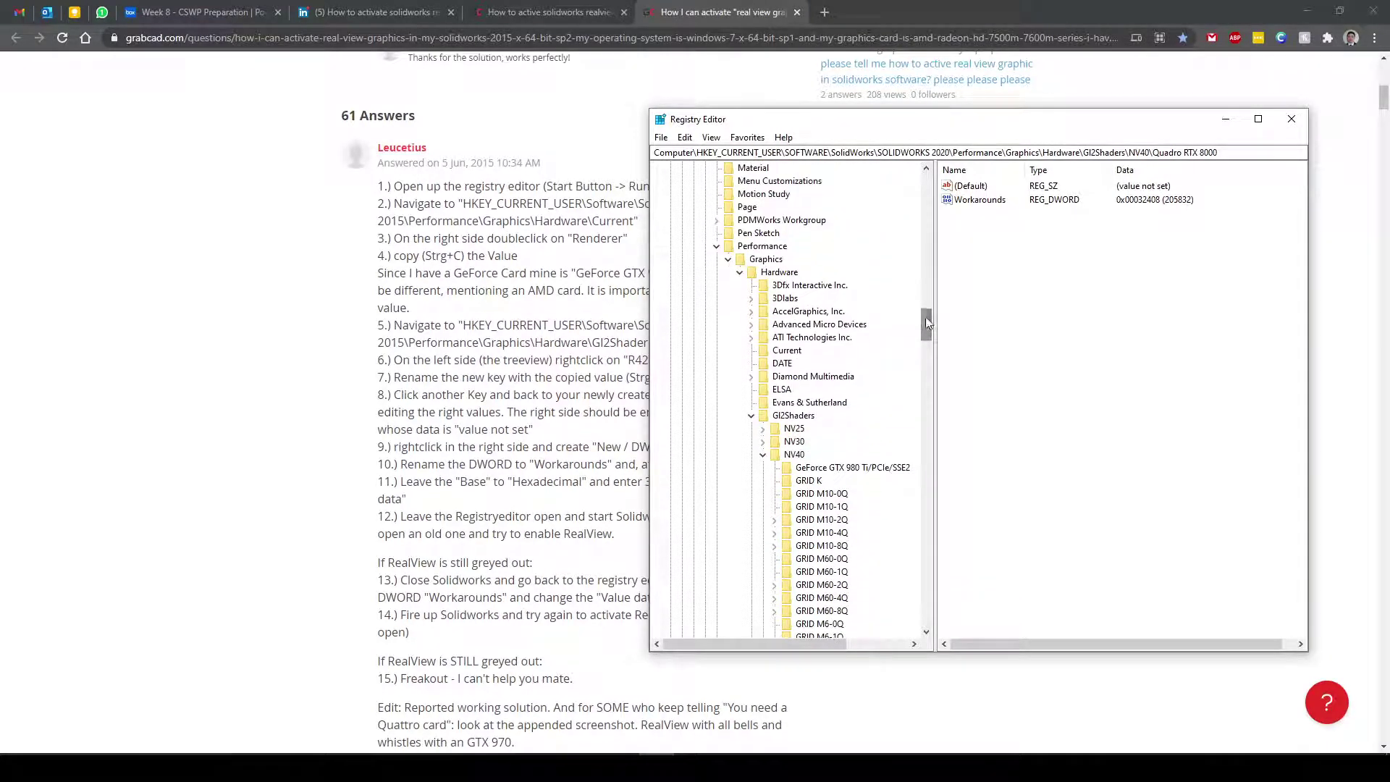
{"action": "left_click", "coordinate": [869, 471]}
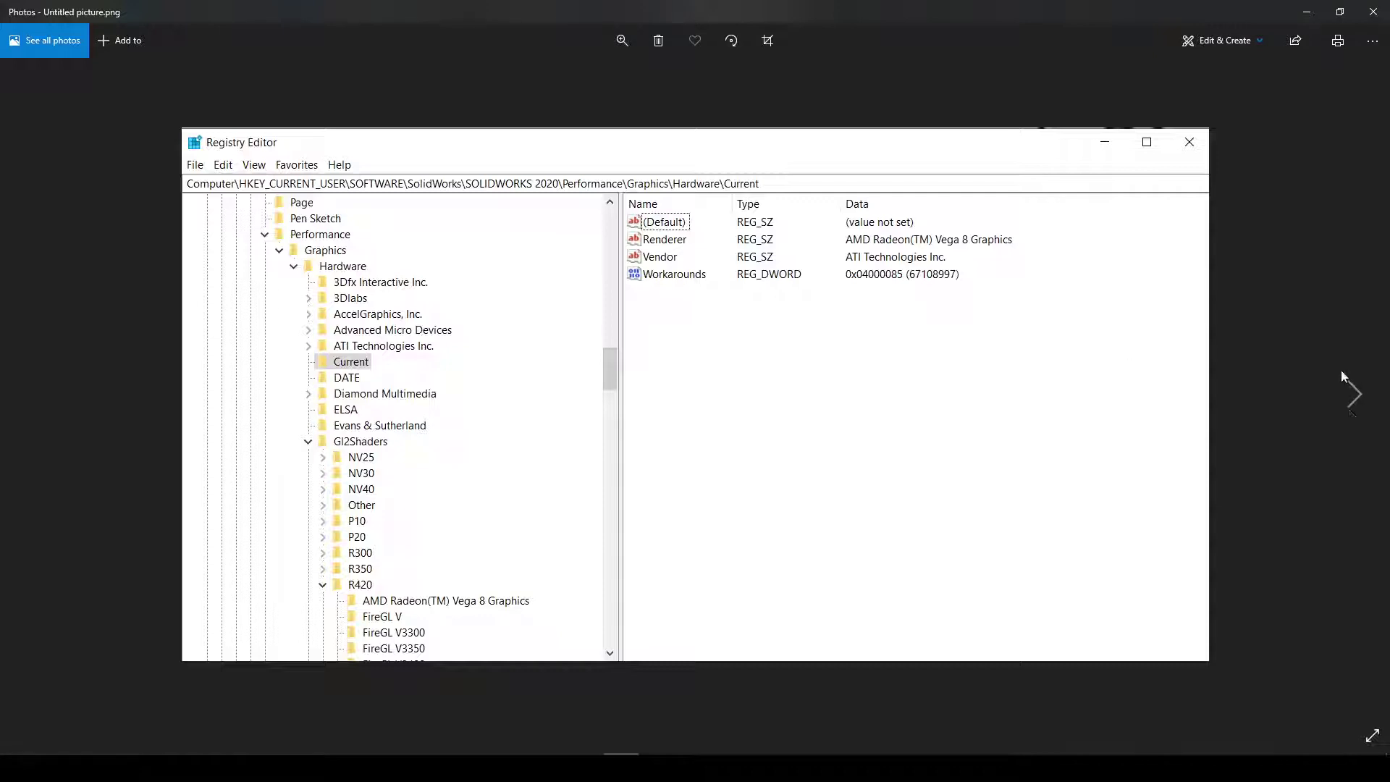
Step: View the example screenshot of the AMD Radeon Vega 8 key under R420 in Photos and switch back to the Registry Editor
{"action": "left_click", "coordinate": [1353, 394]}
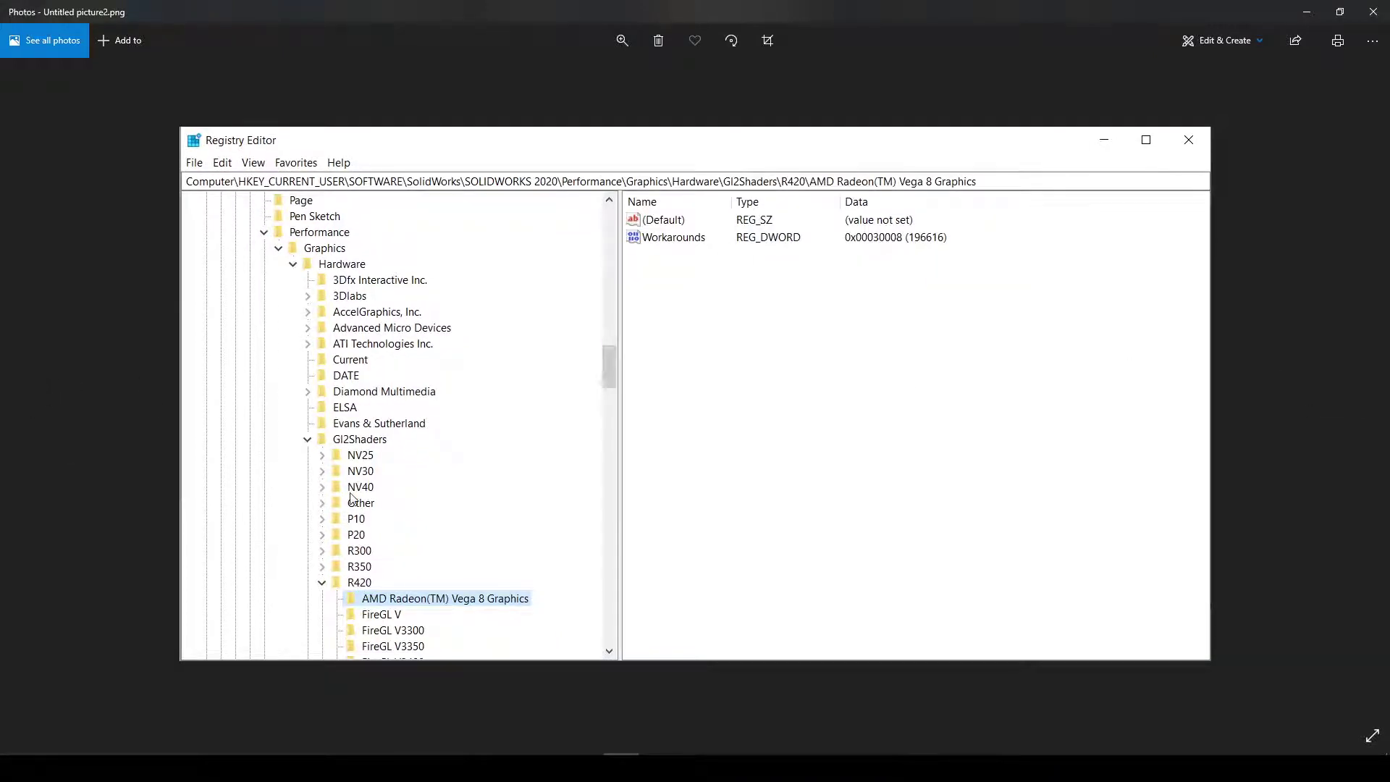
{"action": "left_click", "coordinate": [592, 750]}
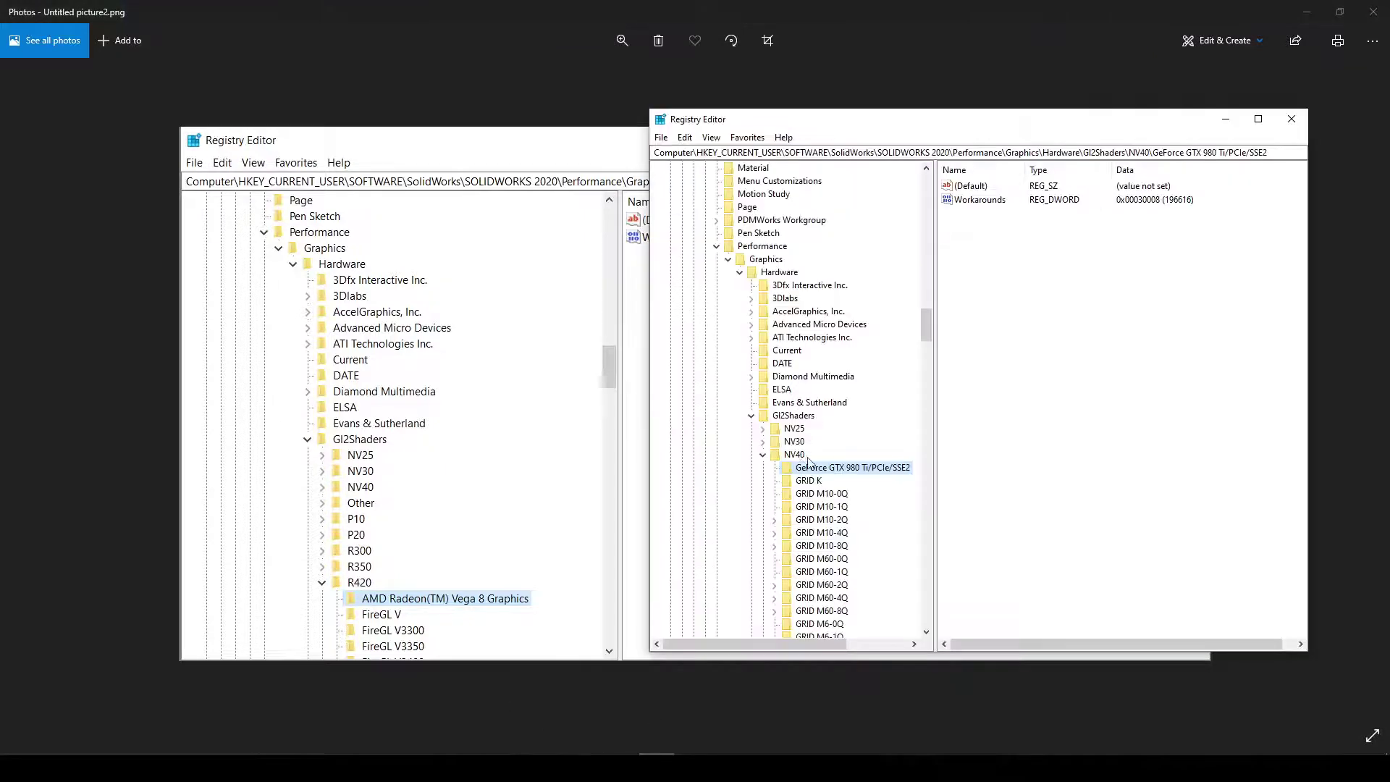
Step: Look at the subkeys of NV30 and collapse both the NV30 and NV40 keys under Gl2Shaders
{"action": "left_click", "coordinate": [764, 442]}
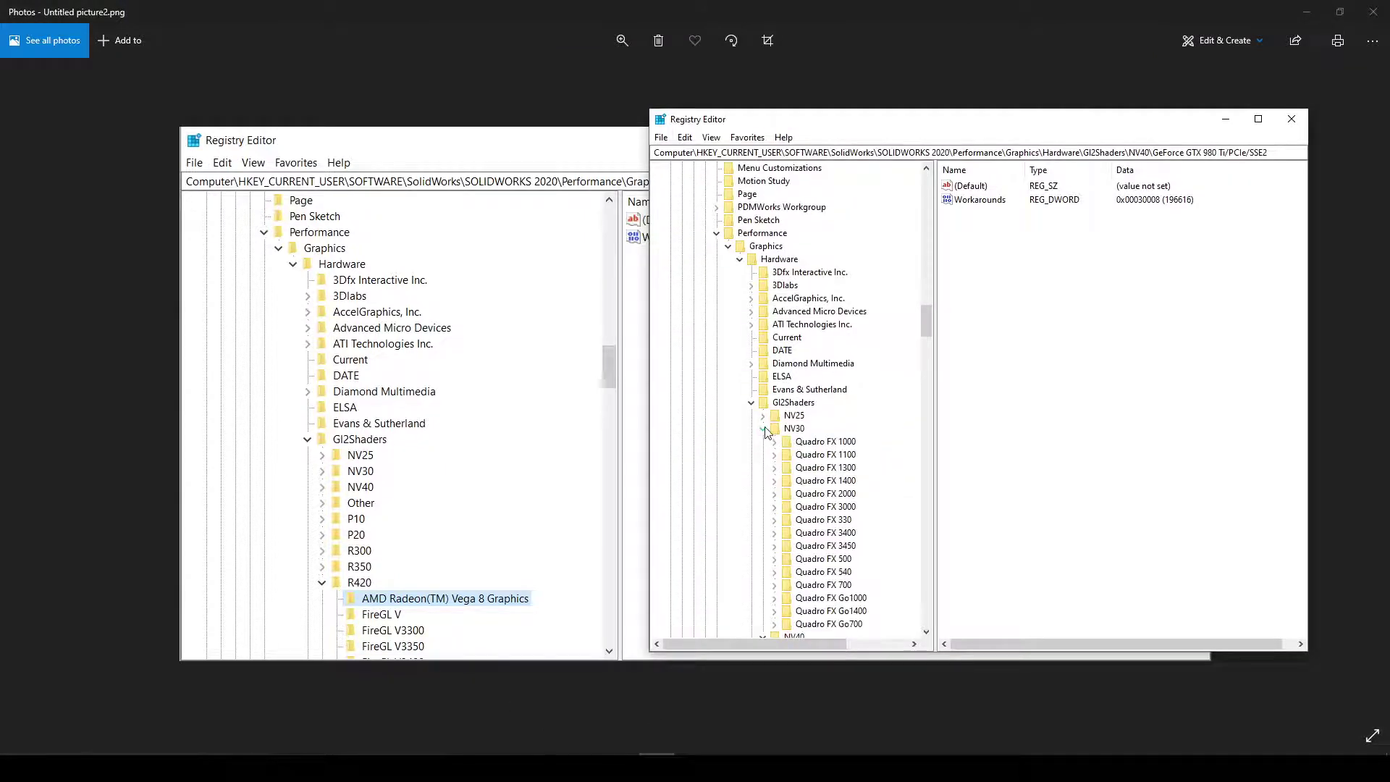
{"action": "left_click", "coordinate": [765, 428]}
{"action": "left_click", "coordinate": [764, 429]}
{"action": "left_click", "coordinate": [764, 429]}
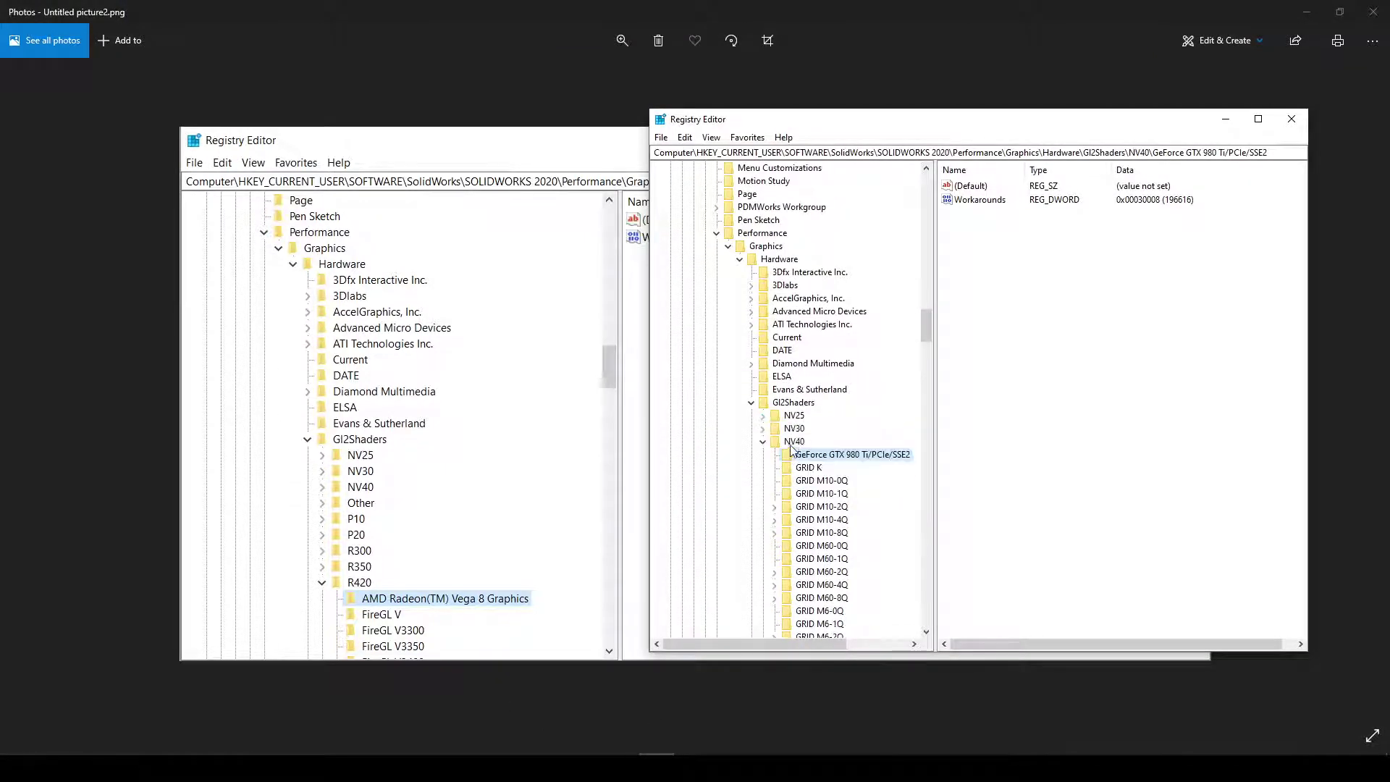
{"action": "left_click", "coordinate": [762, 441]}
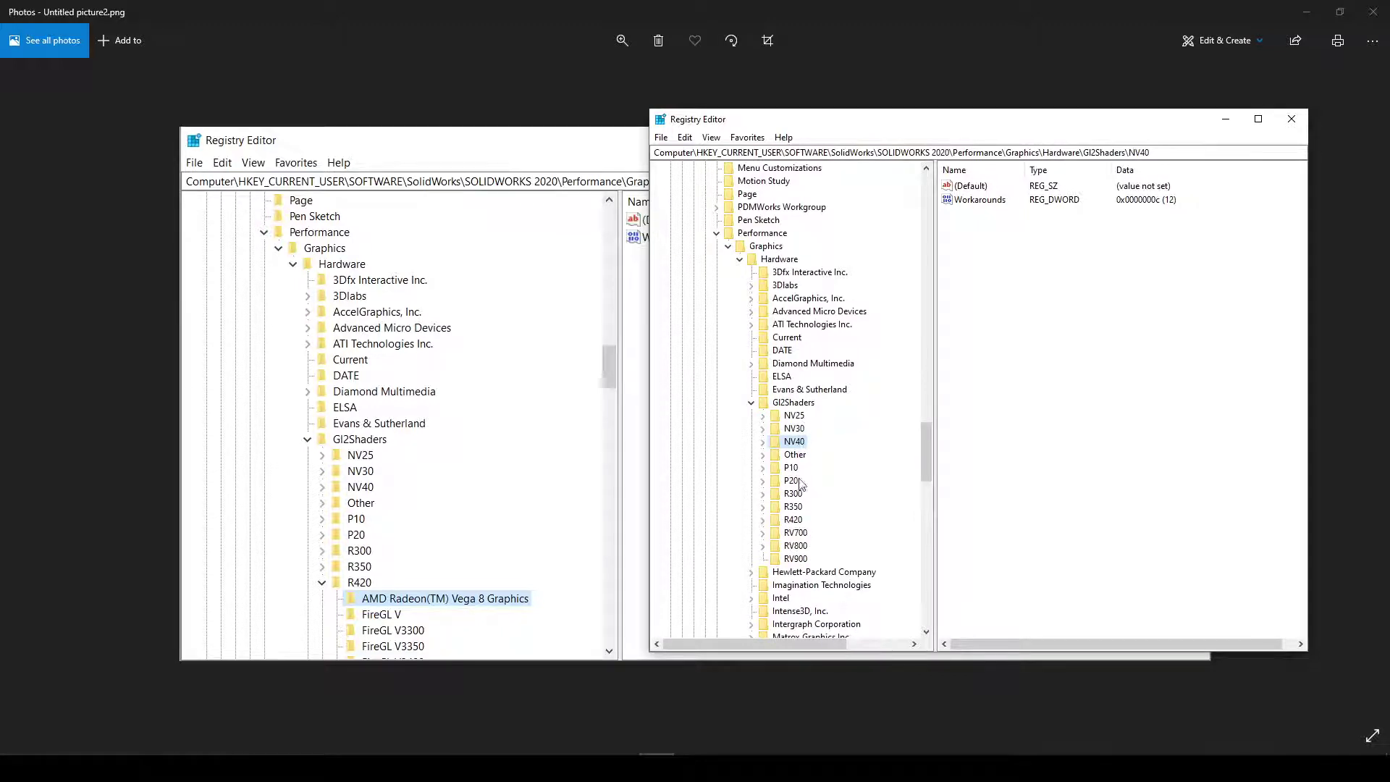
Step: Look through the subkeys of R420 and R350 under Gl2Shaders, leaving both keys collapsed
{"action": "left_click", "coordinate": [763, 520]}
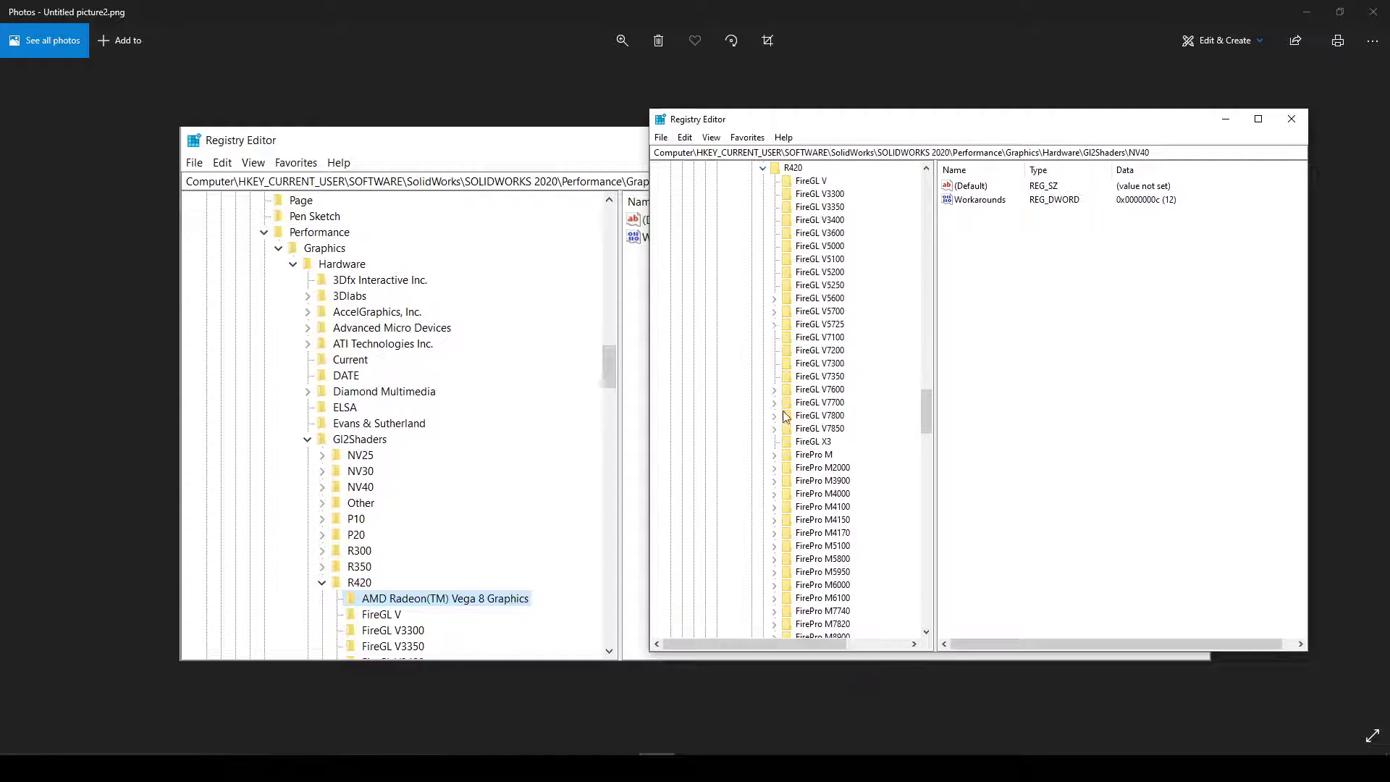
{"action": "scroll", "coordinate": [786, 417], "scroll_direction": "up", "scroll_amount": 5}
{"action": "left_click", "coordinate": [762, 363]}
{"action": "left_click", "coordinate": [763, 350]}
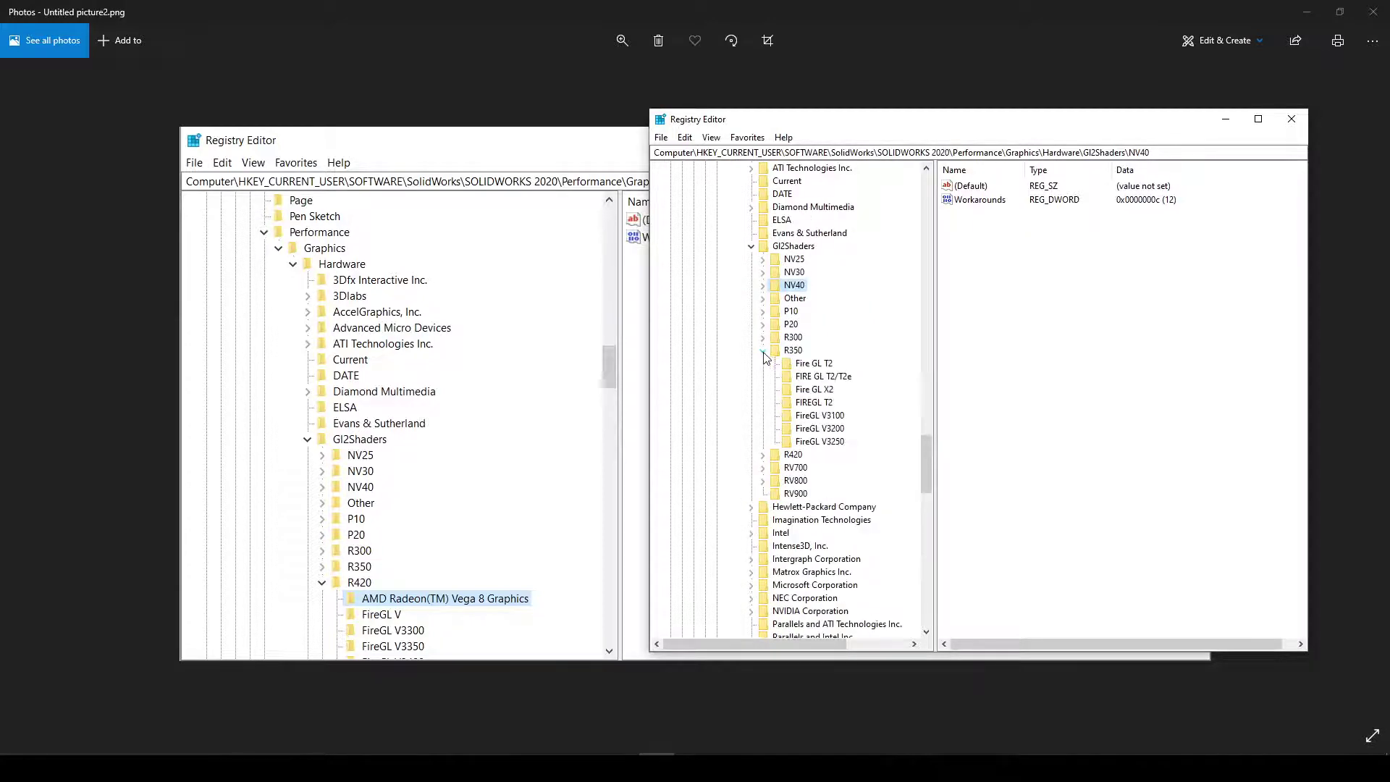
{"action": "left_click", "coordinate": [763, 351]}
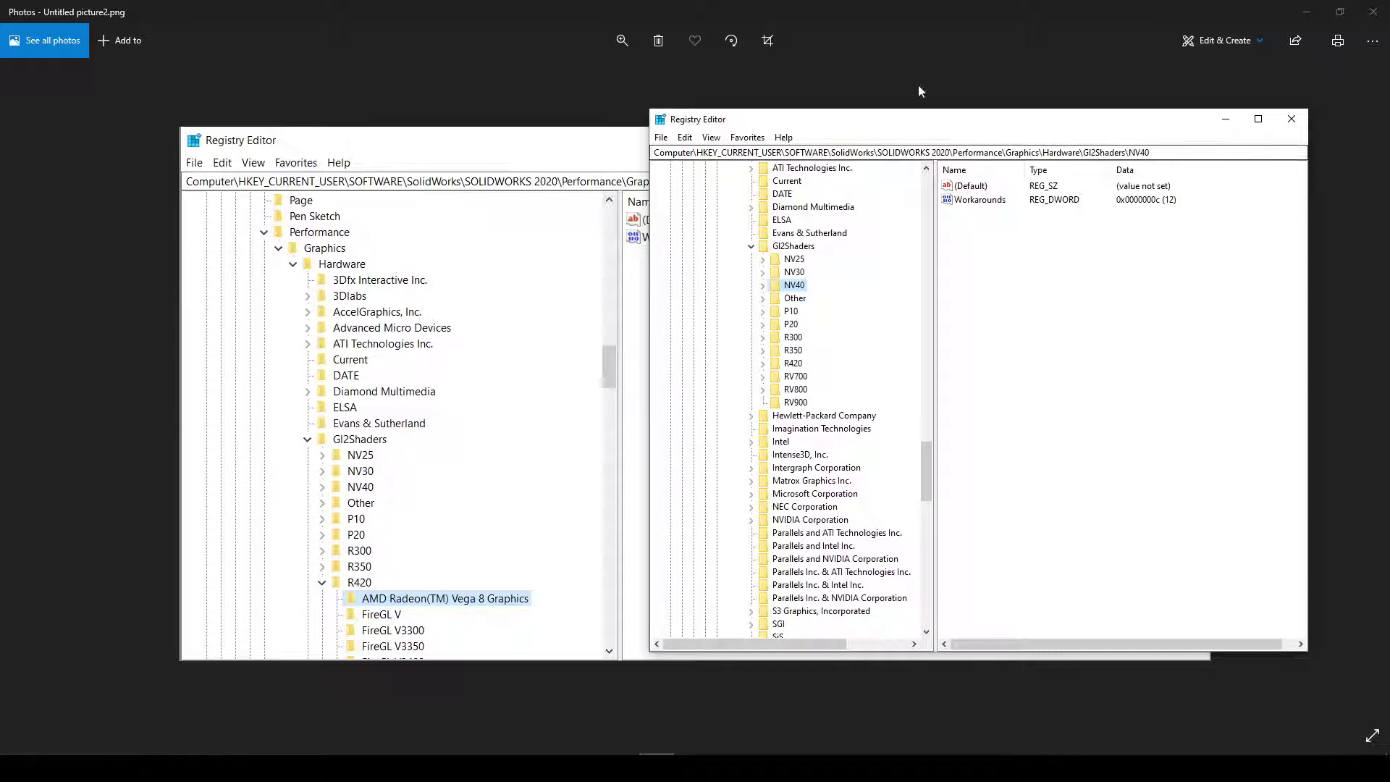
Step: Minimize the example screenshot in Photos and reposition the Registry Editor window over the GrabCAD answer page
{"action": "left_click", "coordinate": [1296, 7]}
{"action": "scroll", "coordinate": [814, 354], "scroll_direction": "up", "scroll_amount": 2}
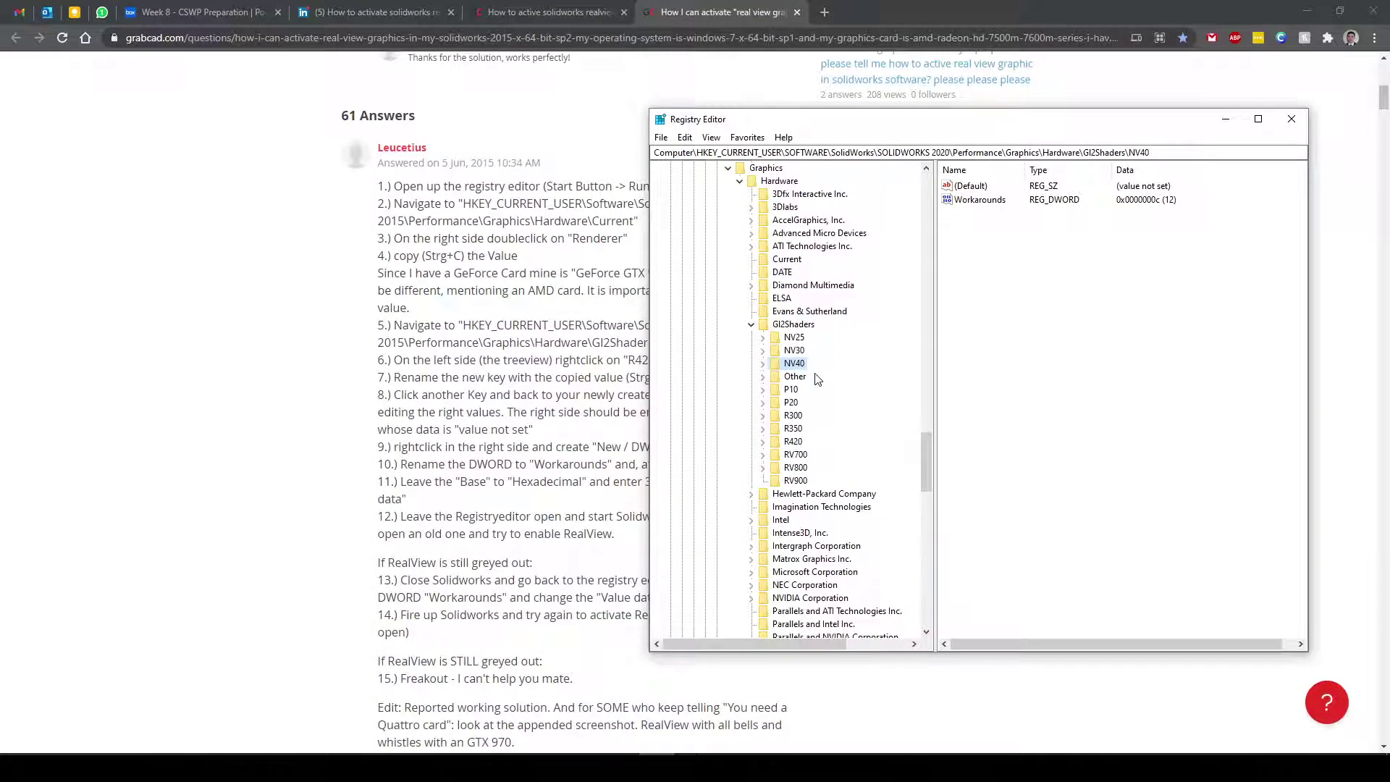
{"action": "left_click_drag", "start_coordinate": [795, 120], "coordinate": [855, 133]}
{"action": "scroll", "coordinate": [882, 391], "scroll_direction": "up", "scroll_amount": 1}
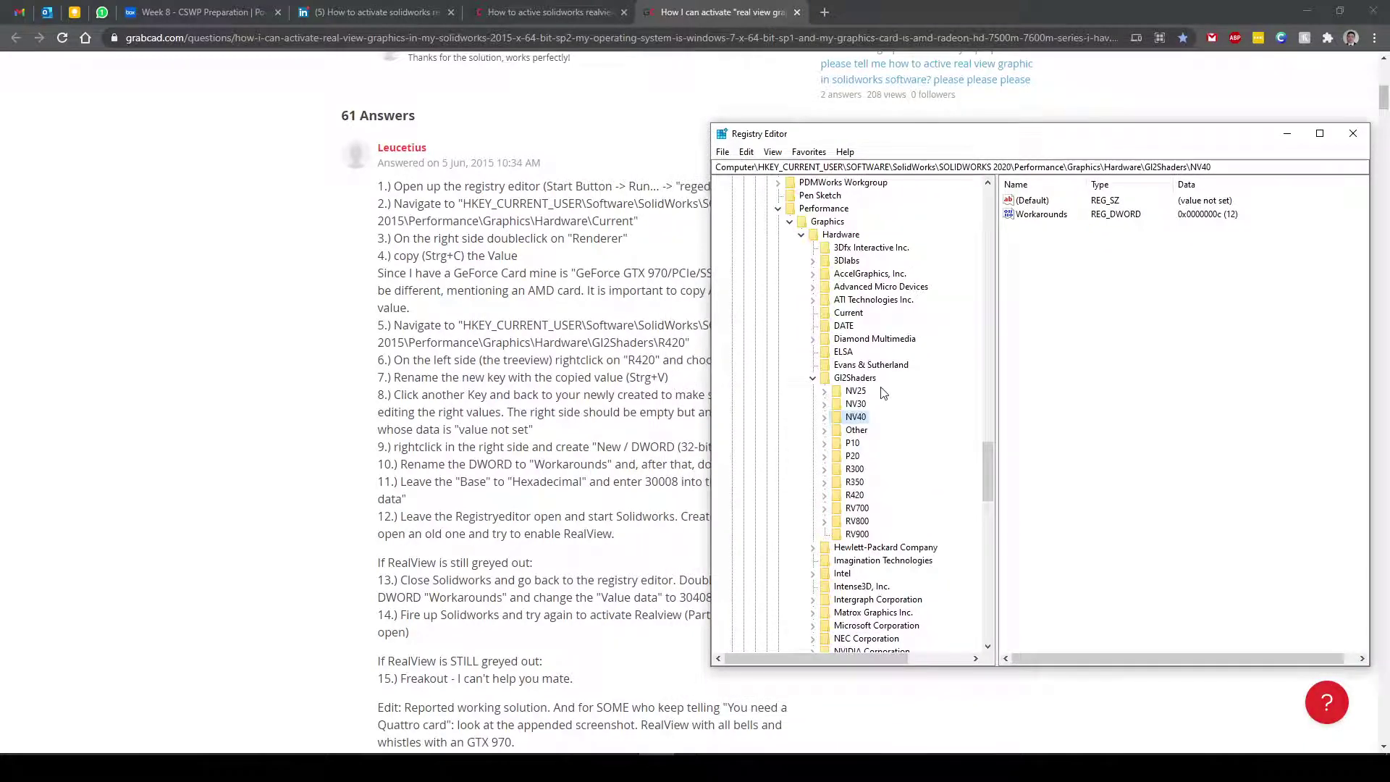
Step: Show the values of the Current key under Hardware and minimize the example screenshot in Photos again
{"action": "scroll", "coordinate": [884, 392], "scroll_direction": "up", "scroll_amount": 1}
{"action": "left_click", "coordinate": [854, 443]}
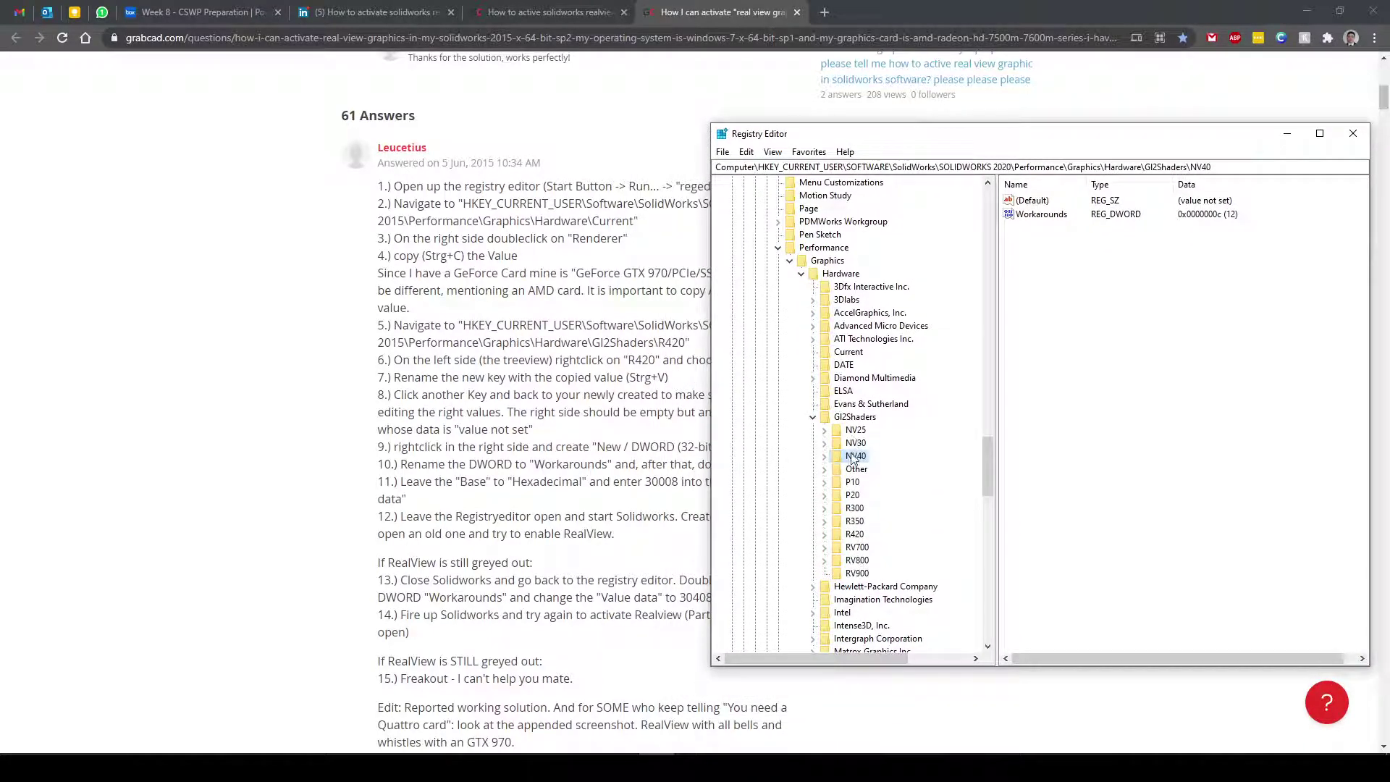
{"action": "left_click", "coordinate": [849, 354]}
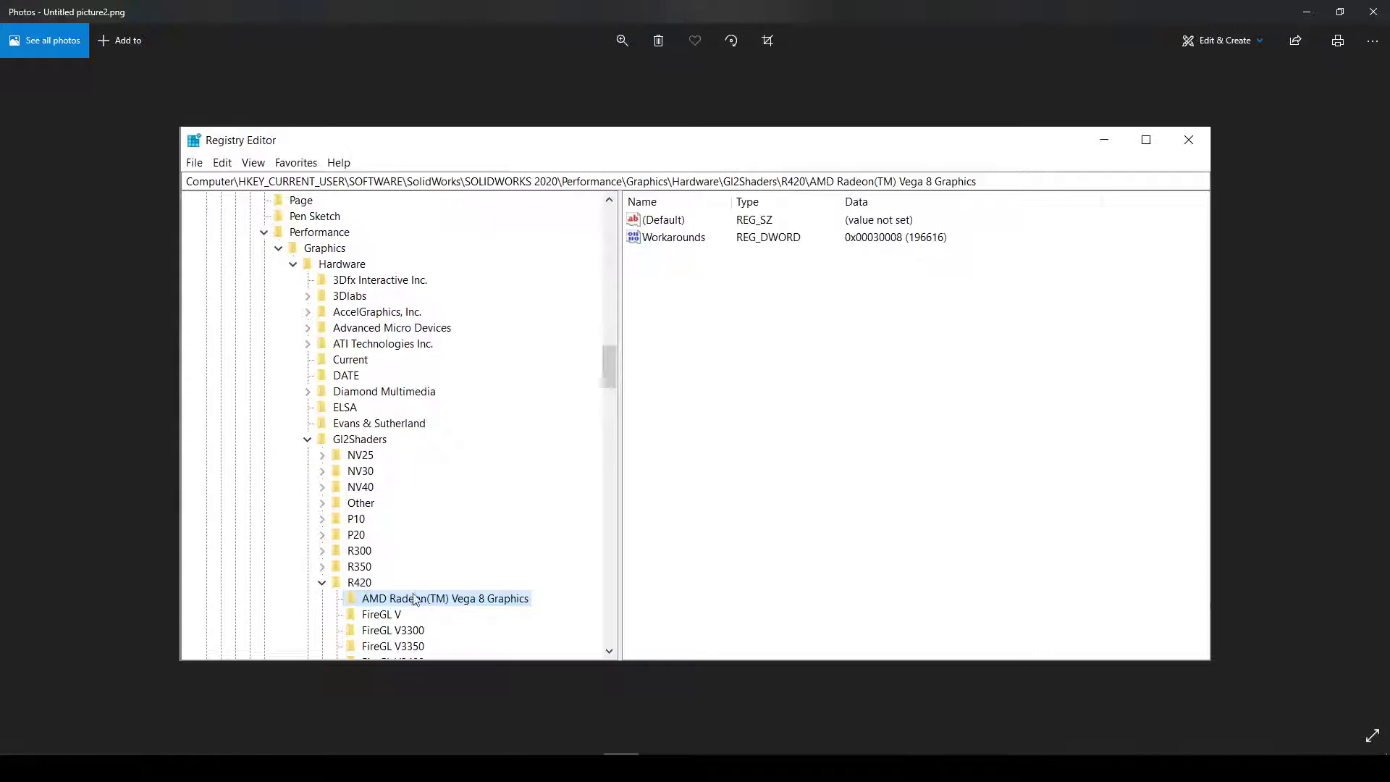
{"action": "left_click", "coordinate": [1307, 12]}
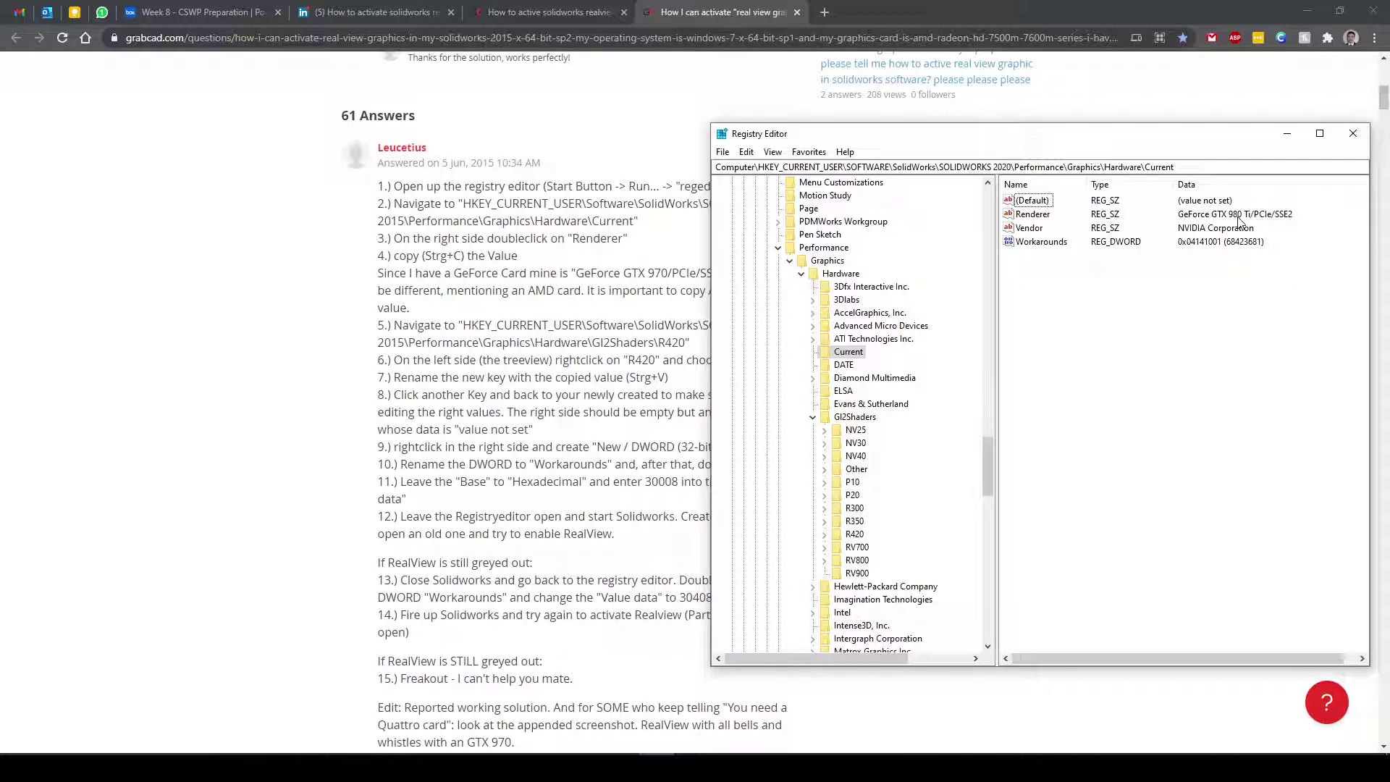
Step: Copy the full value data of the Renderer string in the Current key, leaving the string as it is
{"action": "left_click", "coordinate": [1035, 214]}
{"action": "double_click", "coordinate": [1042, 221]}
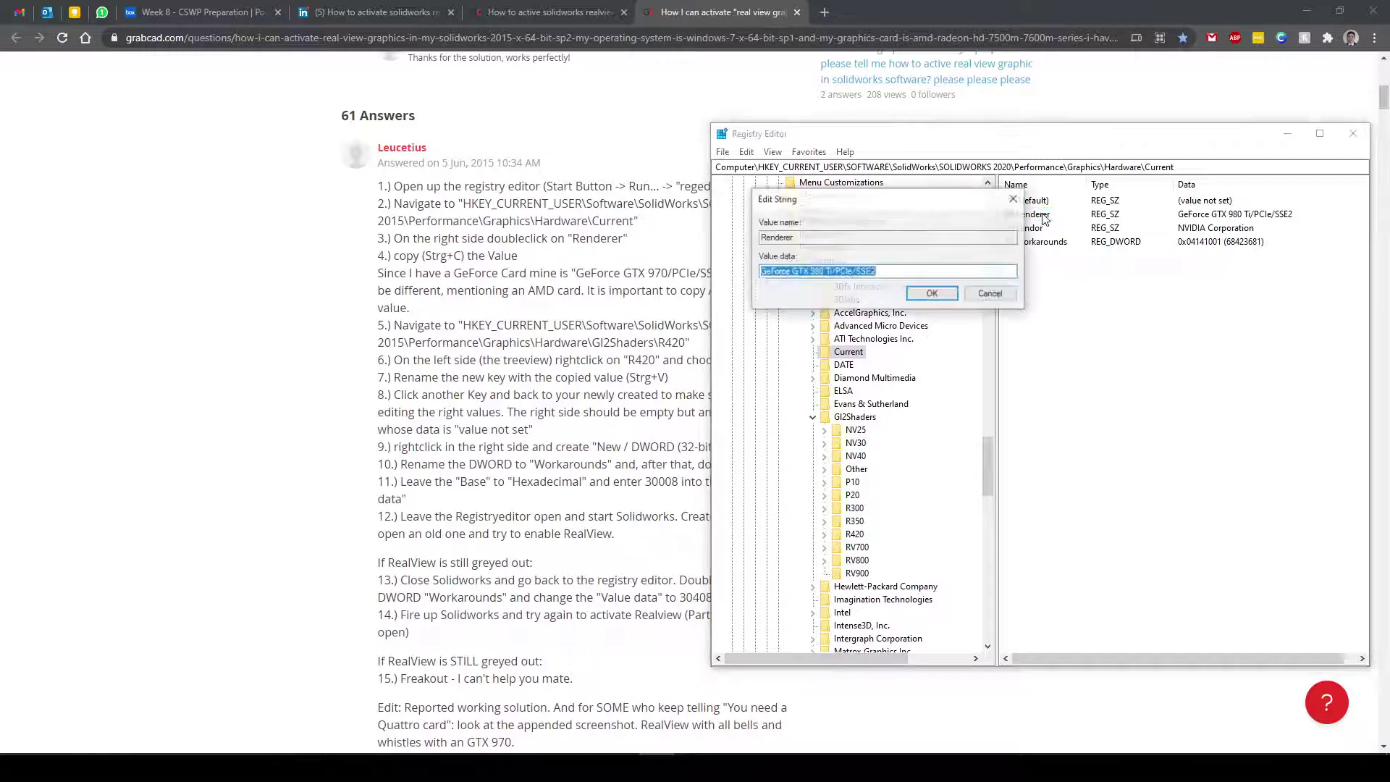
{"action": "right_click", "coordinate": [876, 272]}
{"action": "left_click", "coordinate": [812, 316]}
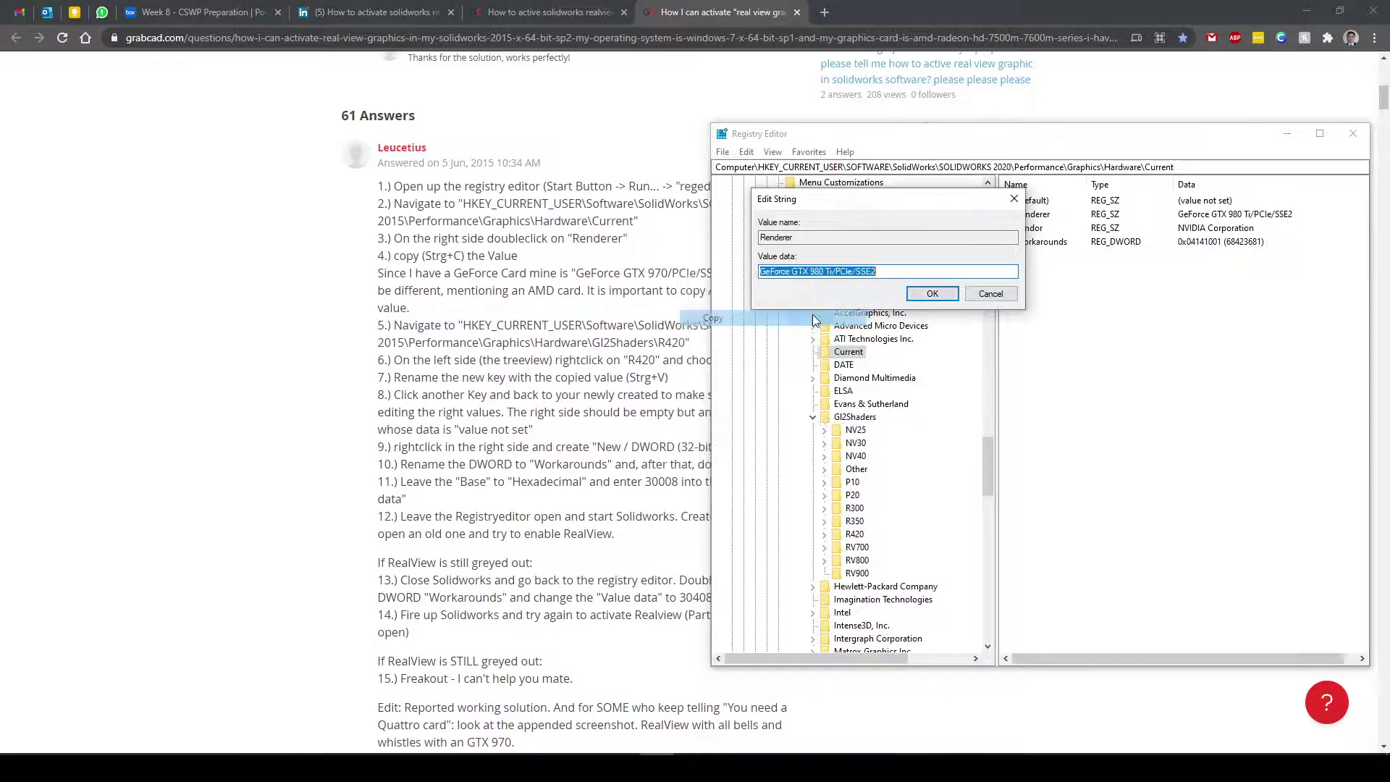
{"action": "left_click", "coordinate": [934, 294]}
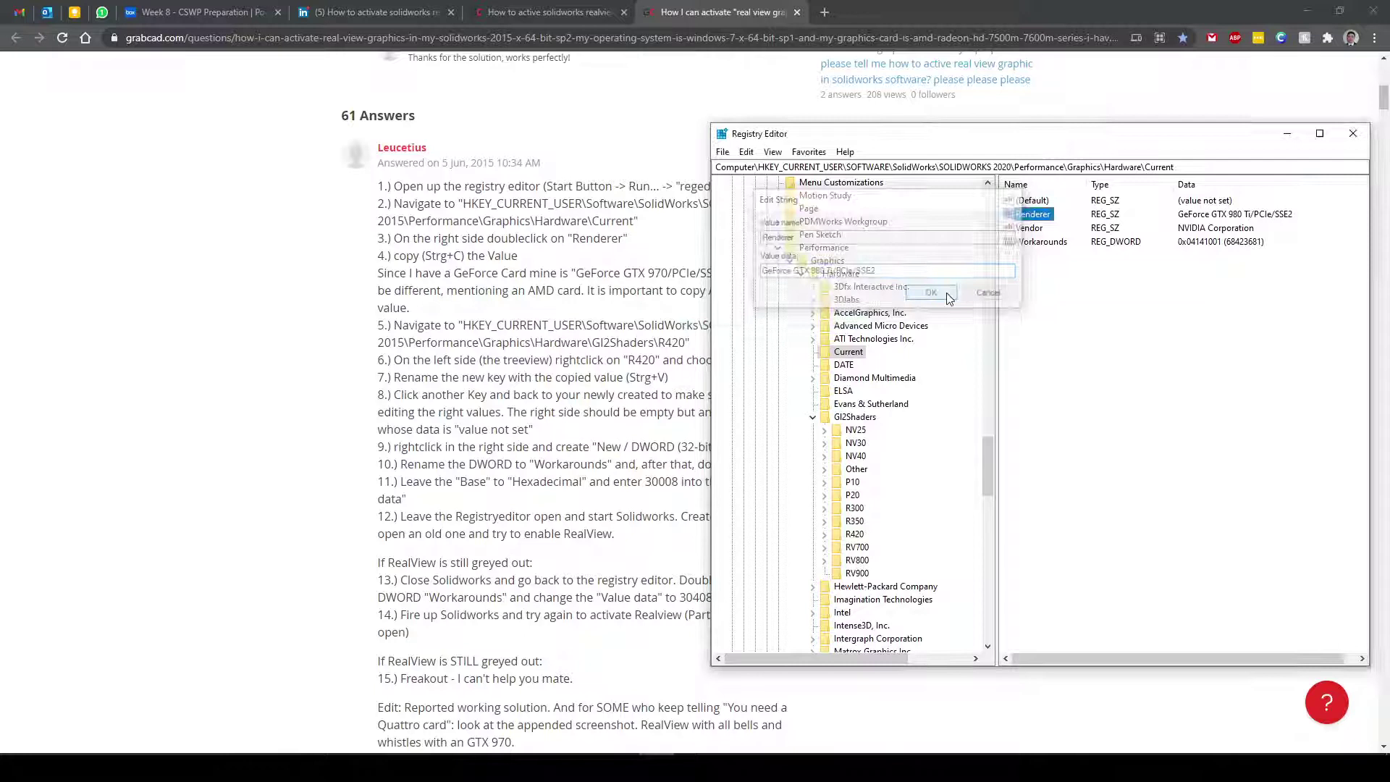
{"action": "left_click", "coordinate": [1087, 259]}
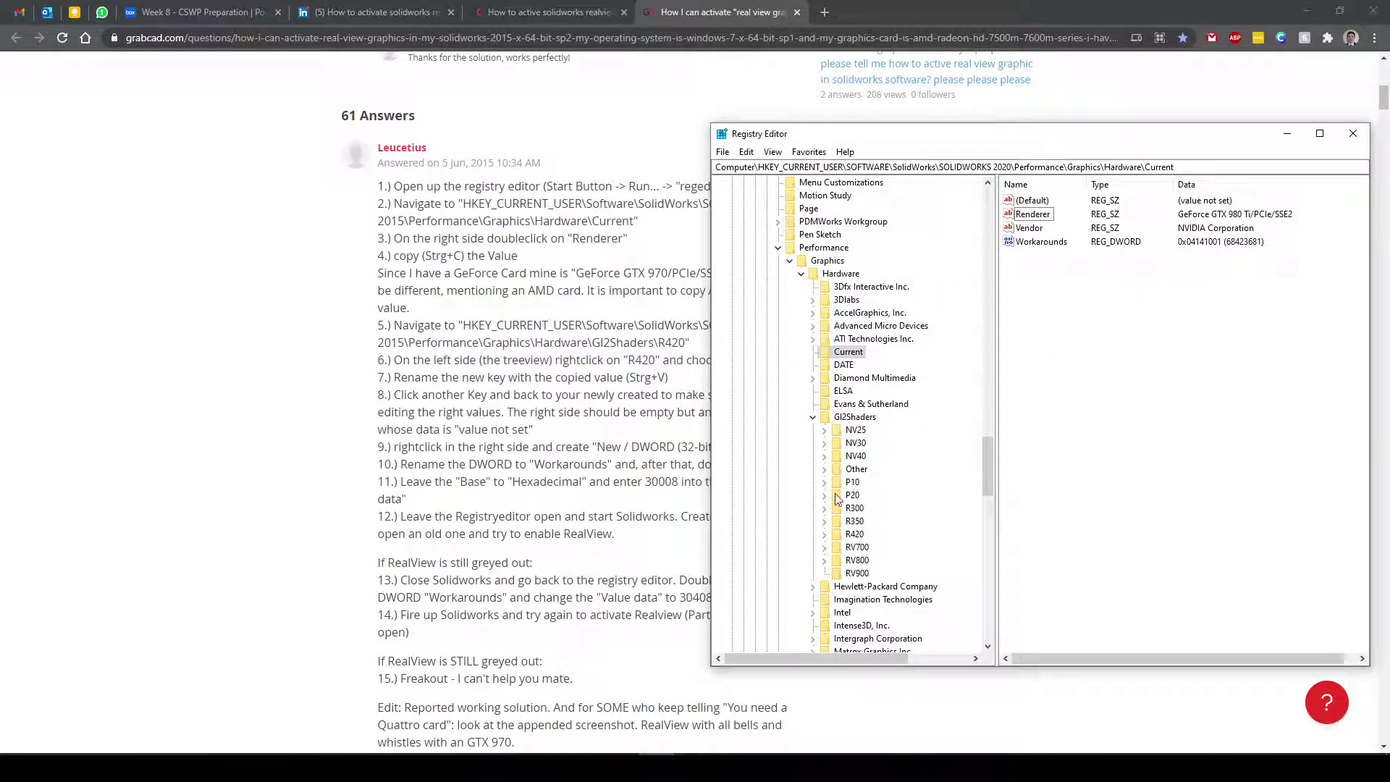
Step: Create a key under NV40 from the copied renderer name, edited to GeForce GTX 970/PCIe/SSE2
{"action": "left_click", "coordinate": [825, 456]}
{"action": "scroll", "coordinate": [859, 410], "scroll_direction": "down", "scroll_amount": 2}
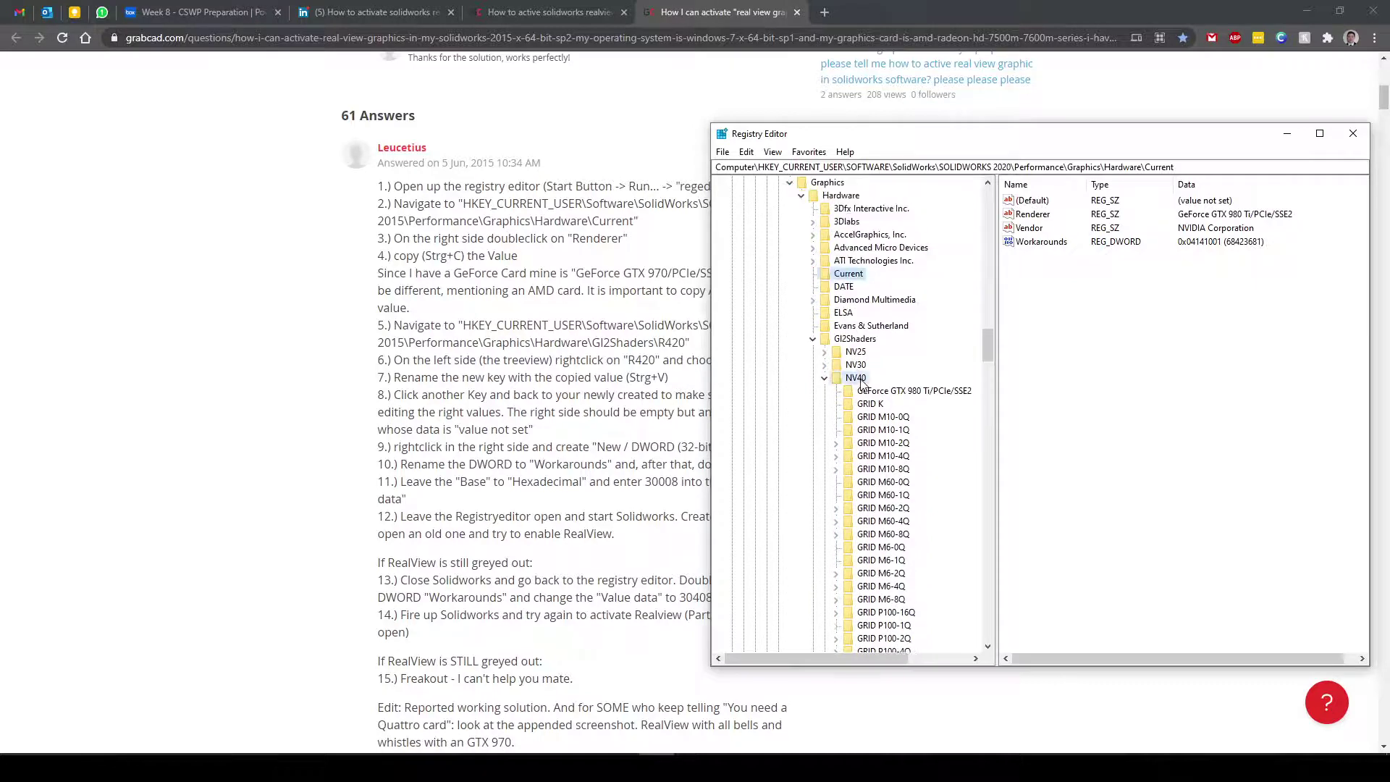
{"action": "right_click", "coordinate": [860, 382]}
{"action": "mouse_move", "coordinate": [907, 402]}
{"action": "left_click", "coordinate": [1013, 407]}
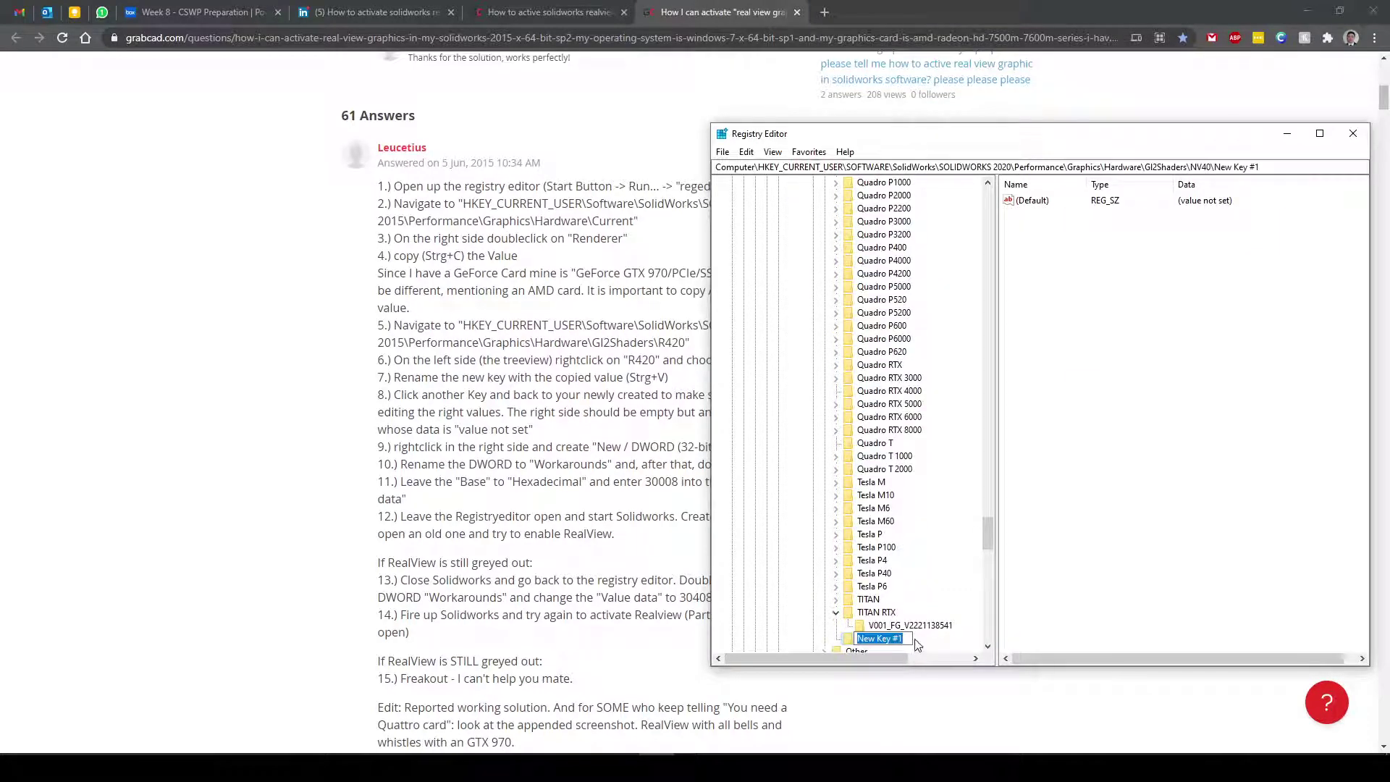
{"action": "key", "text": "ctrl+v"}
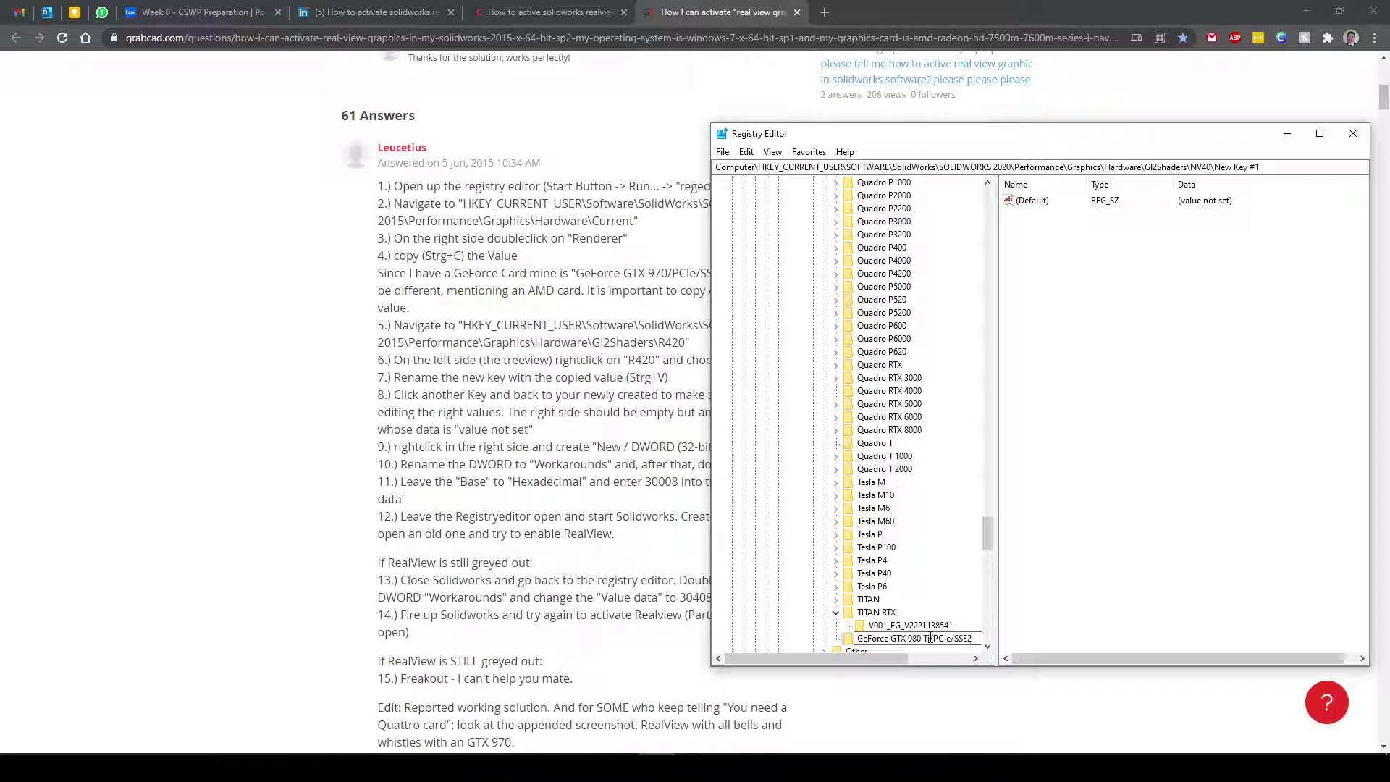
{"action": "left_click_drag", "start_coordinate": [930, 638], "coordinate": [913, 638]}
{"action": "type", "text": "70"}
{"action": "key", "text": "Return"}
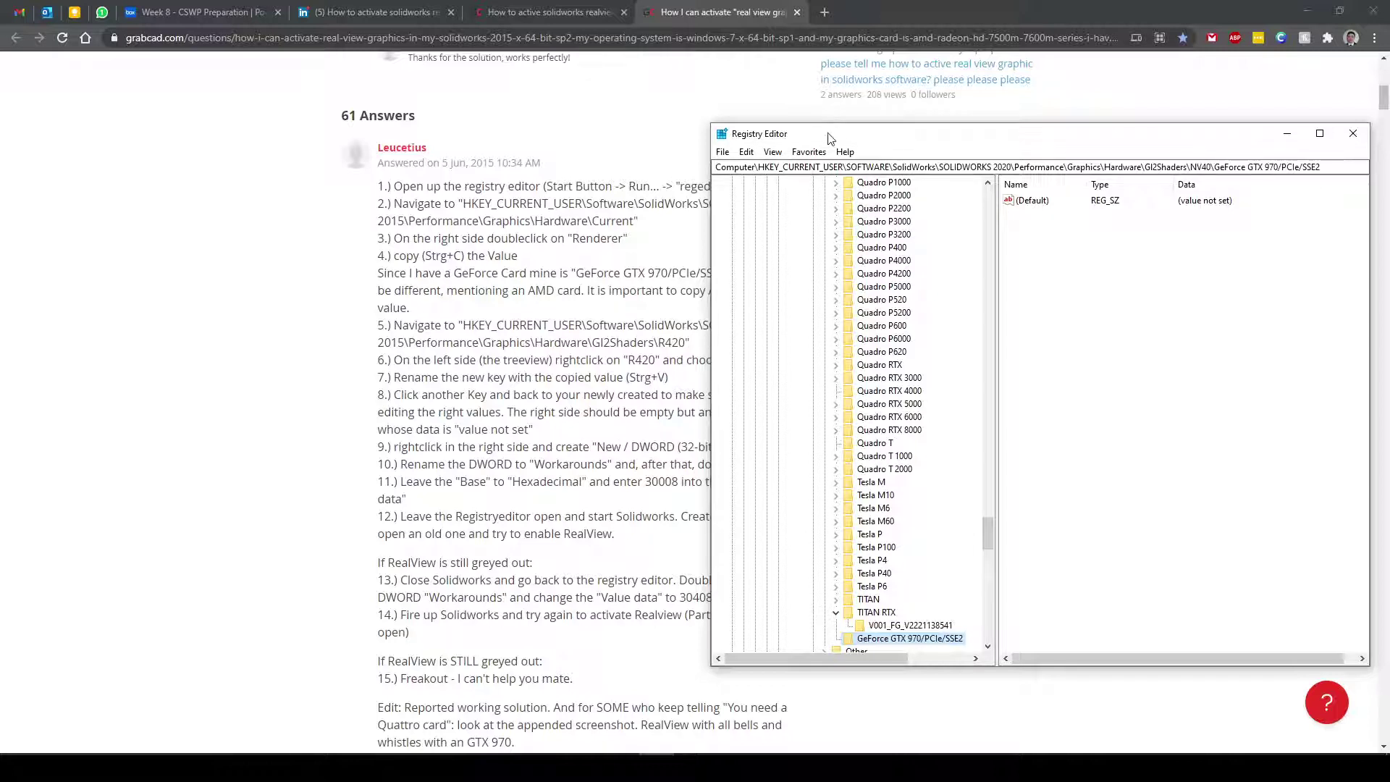
Step: Read instruction 8 of the GrabCAD answer about the new key's default entry and switch back to the Registry Editor
{"action": "left_click_drag", "start_coordinate": [829, 137], "coordinate": [879, 138]}
{"action": "left_click", "coordinate": [605, 406]}
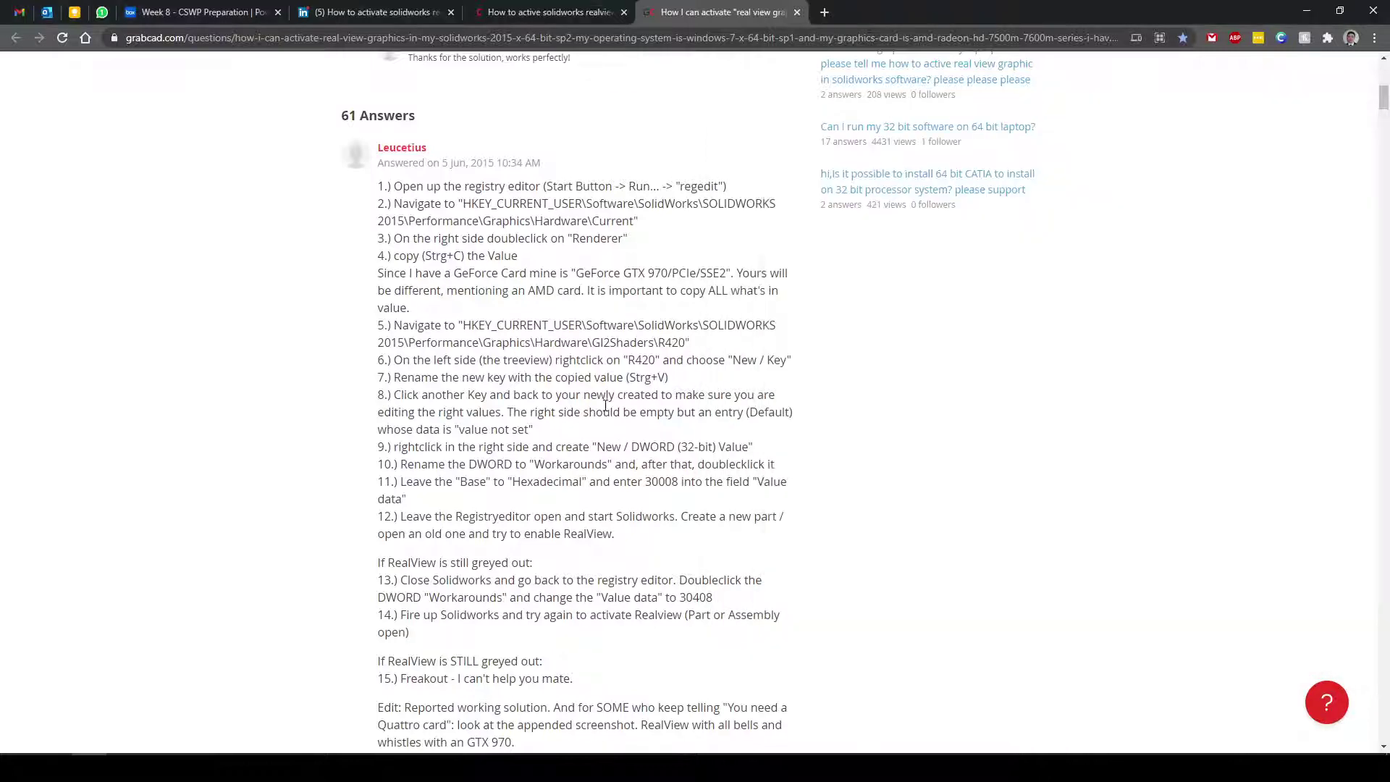
{"action": "left_click_drag", "start_coordinate": [521, 412], "coordinate": [672, 438]}
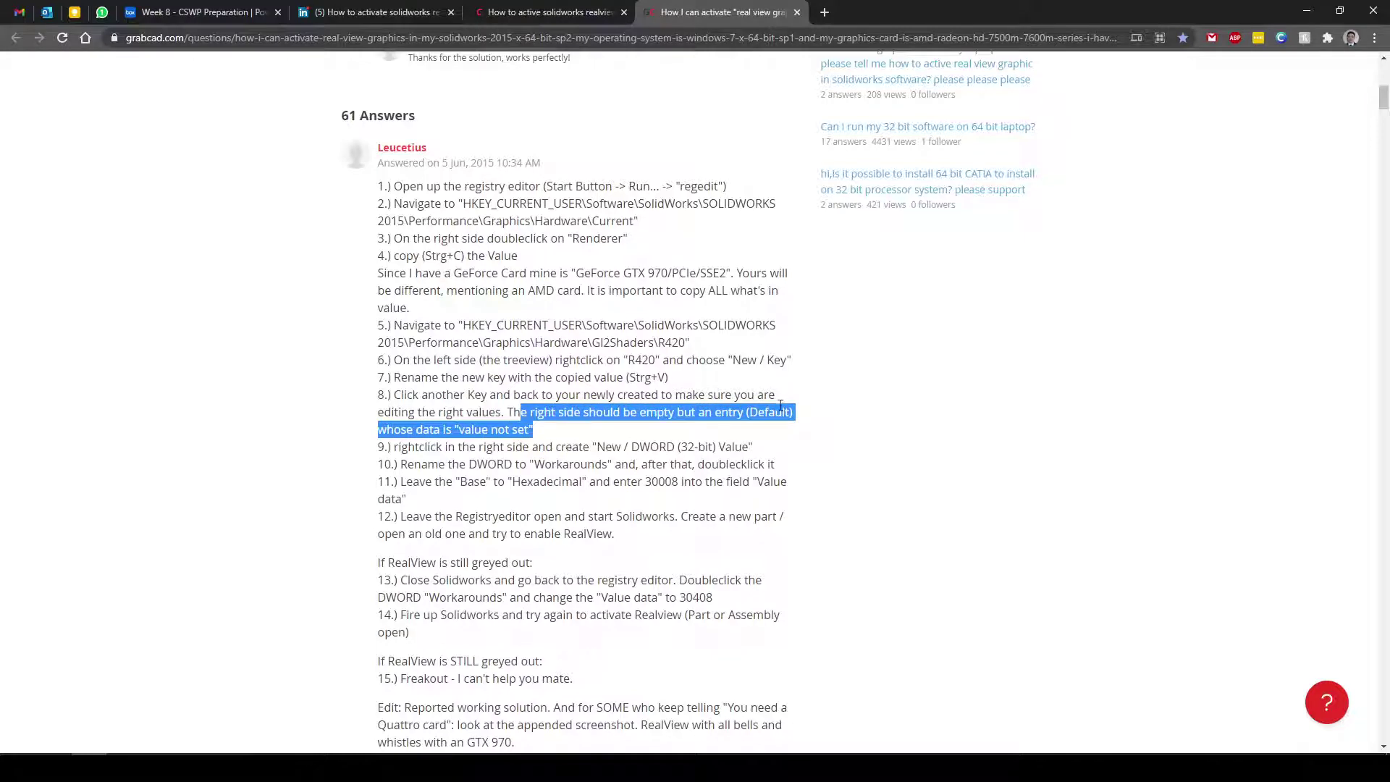
{"action": "left_click", "coordinate": [477, 433]}
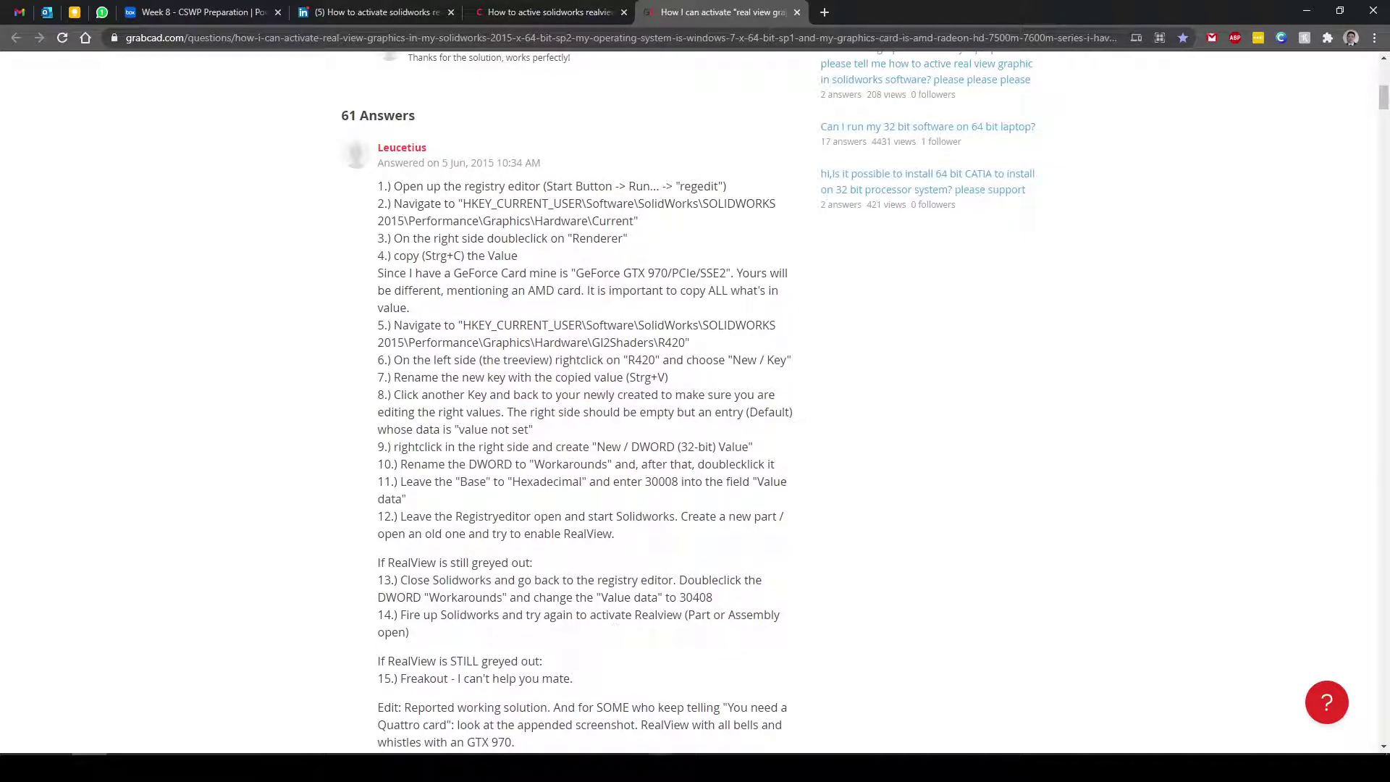
{"action": "left_click", "coordinate": [656, 766]}
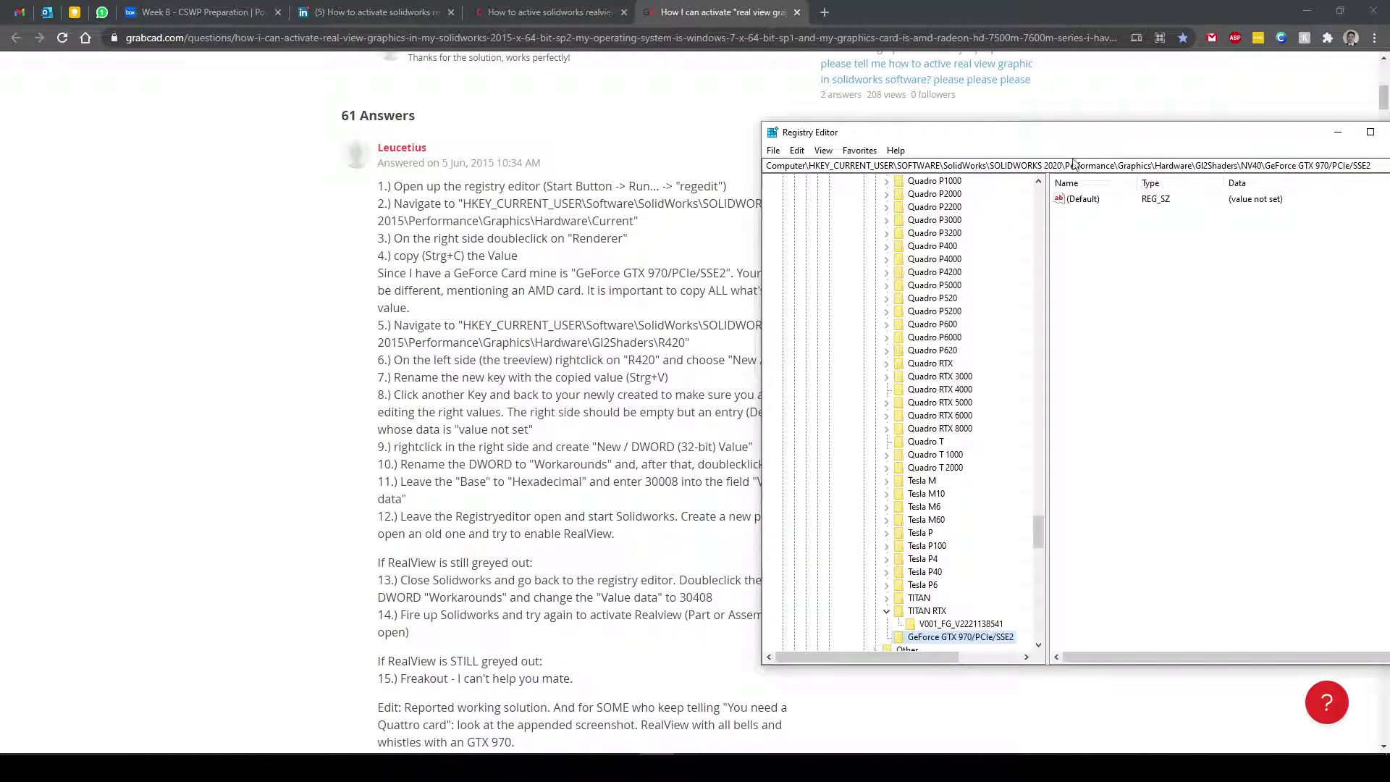
Step: Add a DWORD (32-bit) value named Workarounds to the GeForce GTX 970/PCIe/SSE2 key
{"action": "left_click_drag", "start_coordinate": [1072, 135], "coordinate": [996, 116]}
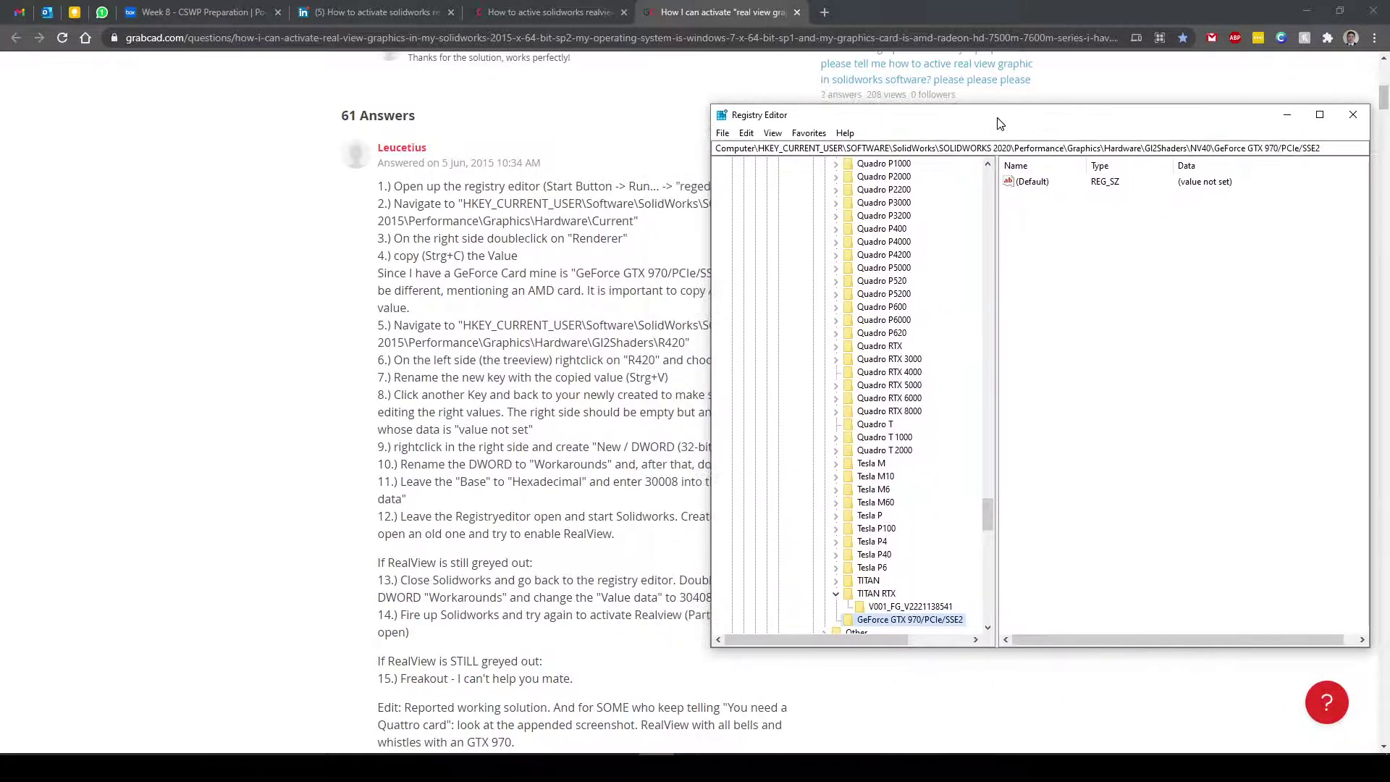
{"action": "right_click", "coordinate": [1113, 238]}
{"action": "mouse_move", "coordinate": [1148, 241]}
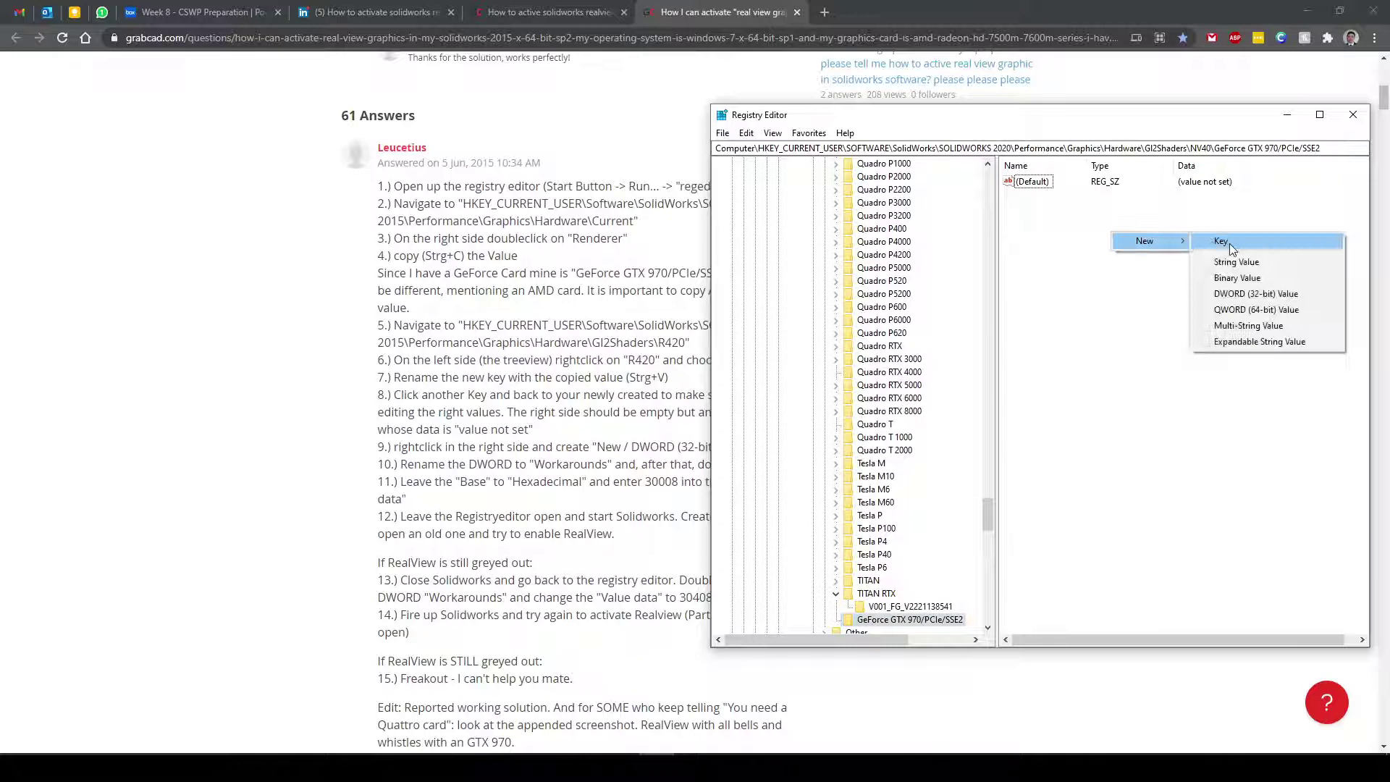
{"action": "left_click", "coordinate": [1246, 294]}
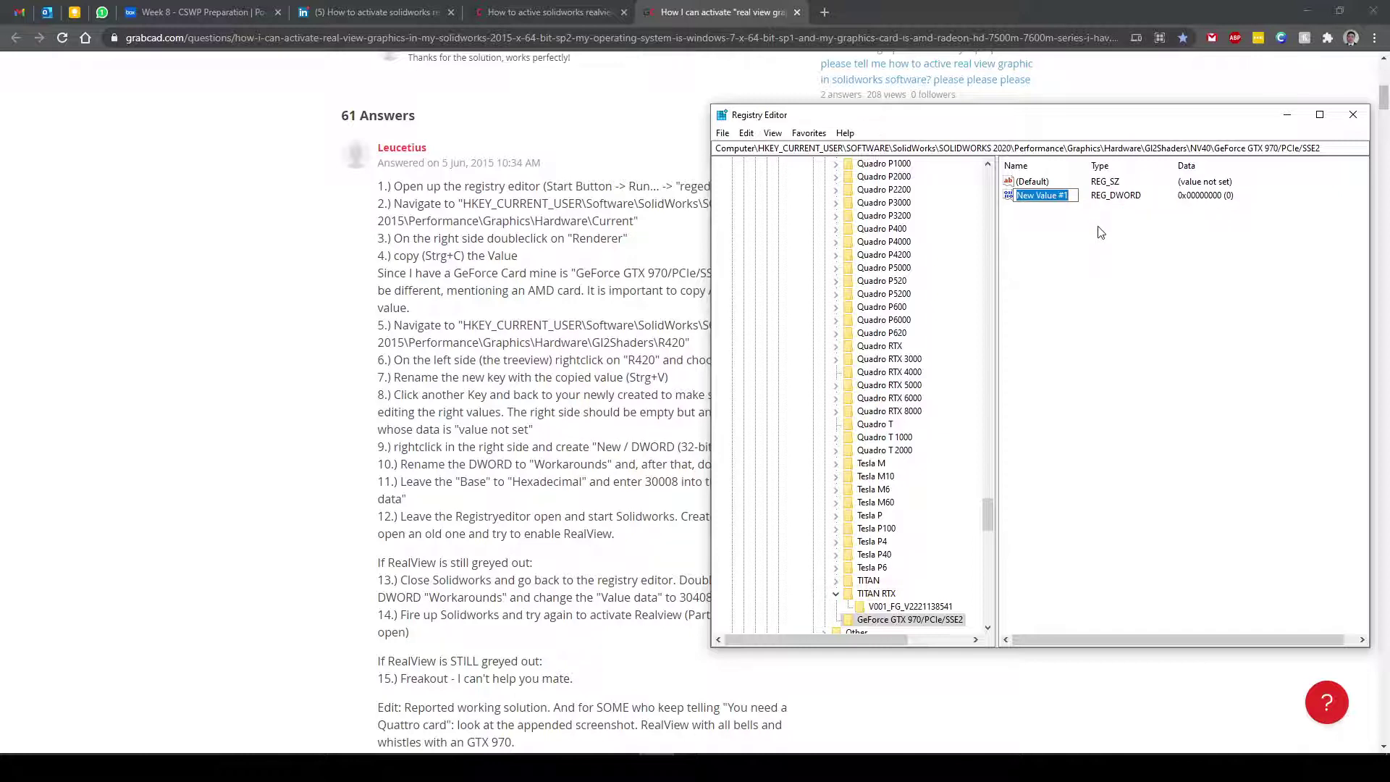
{"action": "type", "text": "Workarounds"}
{"action": "key", "text": "Return"}
{"action": "left_click", "coordinate": [1111, 250]}
Step: Set the value data of Workarounds to hexadecimal 30008
{"action": "double_click", "coordinate": [1043, 197]}
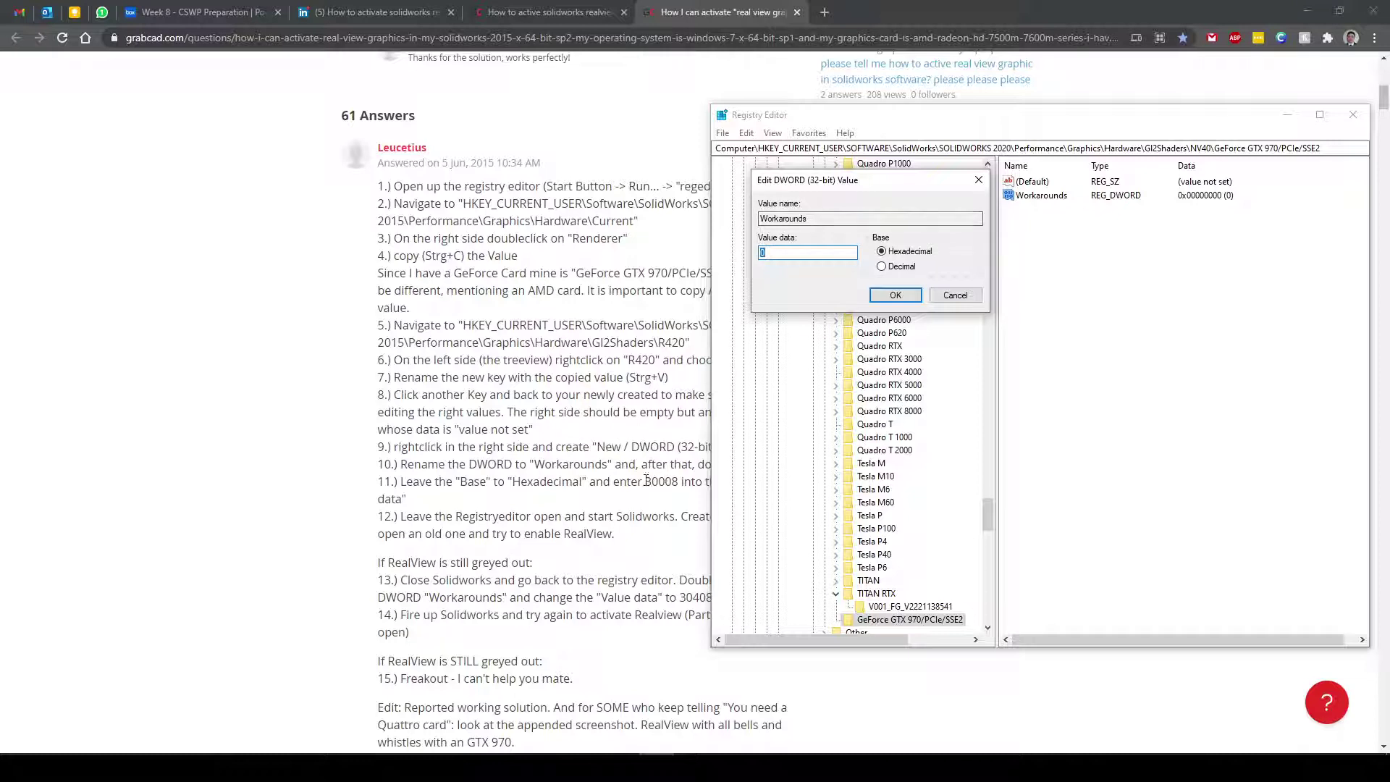
{"action": "type", "text": "30008"}
{"action": "left_click", "coordinate": [901, 294]}
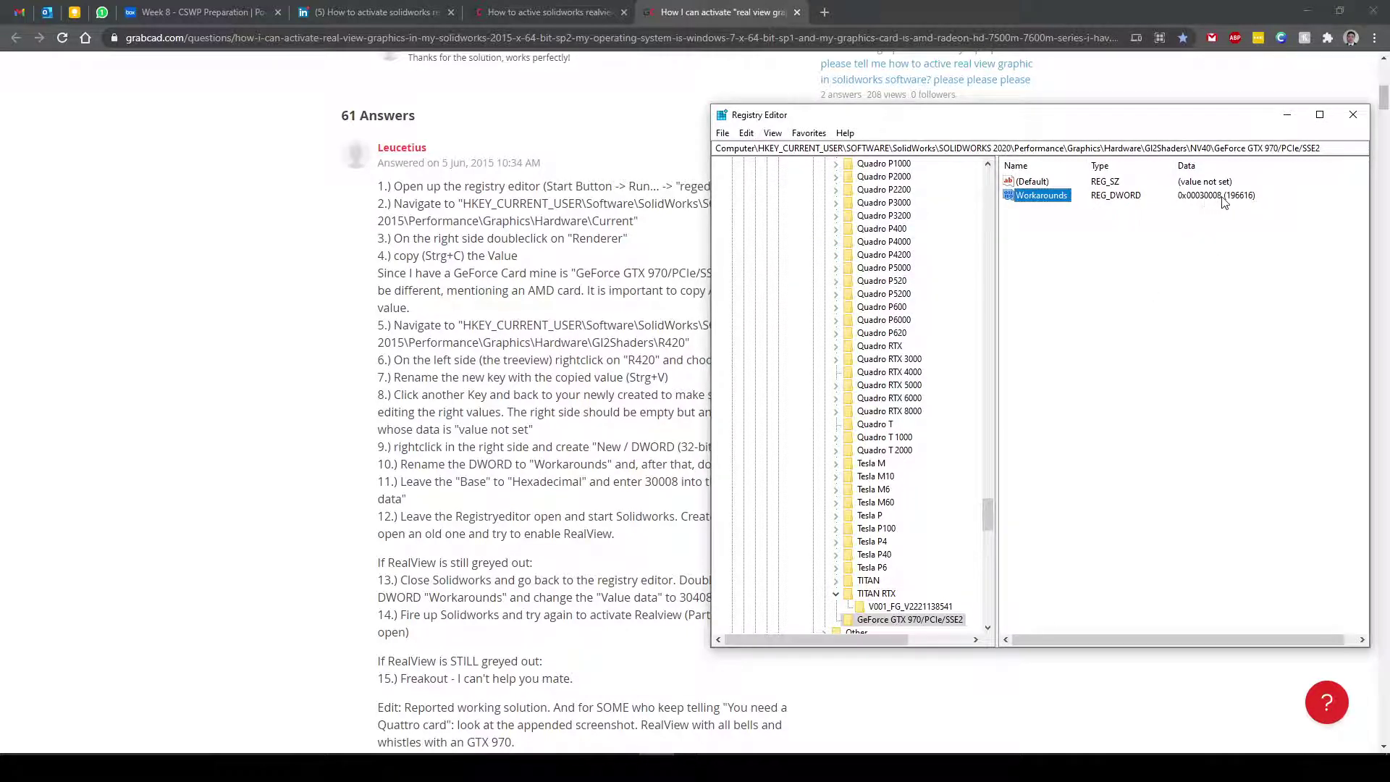
{"action": "left_click", "coordinate": [1208, 204]}
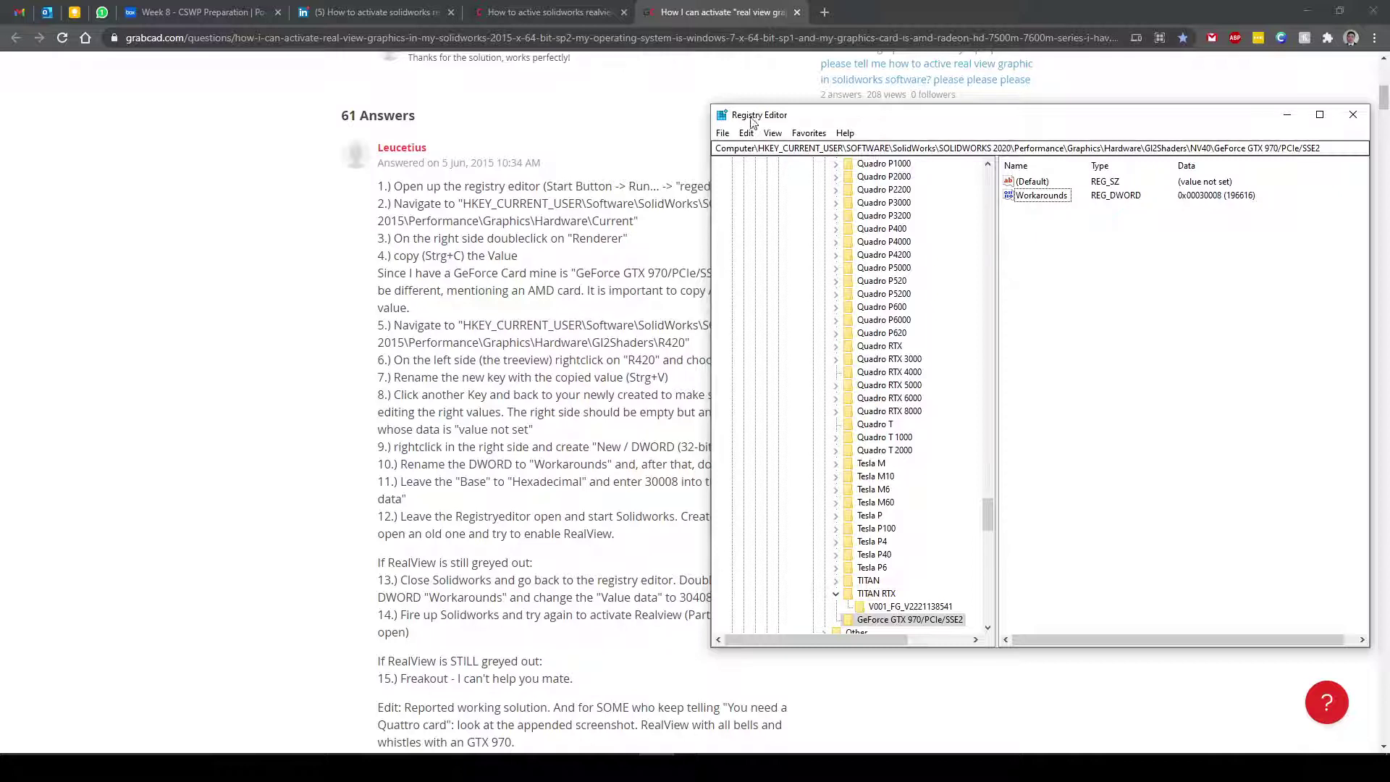
Step: Set the value data of Workarounds to hexadecimal 30408 in the GeForce GTX 970/PCIe/SSE2 key
{"action": "double_click", "coordinate": [1043, 196]}
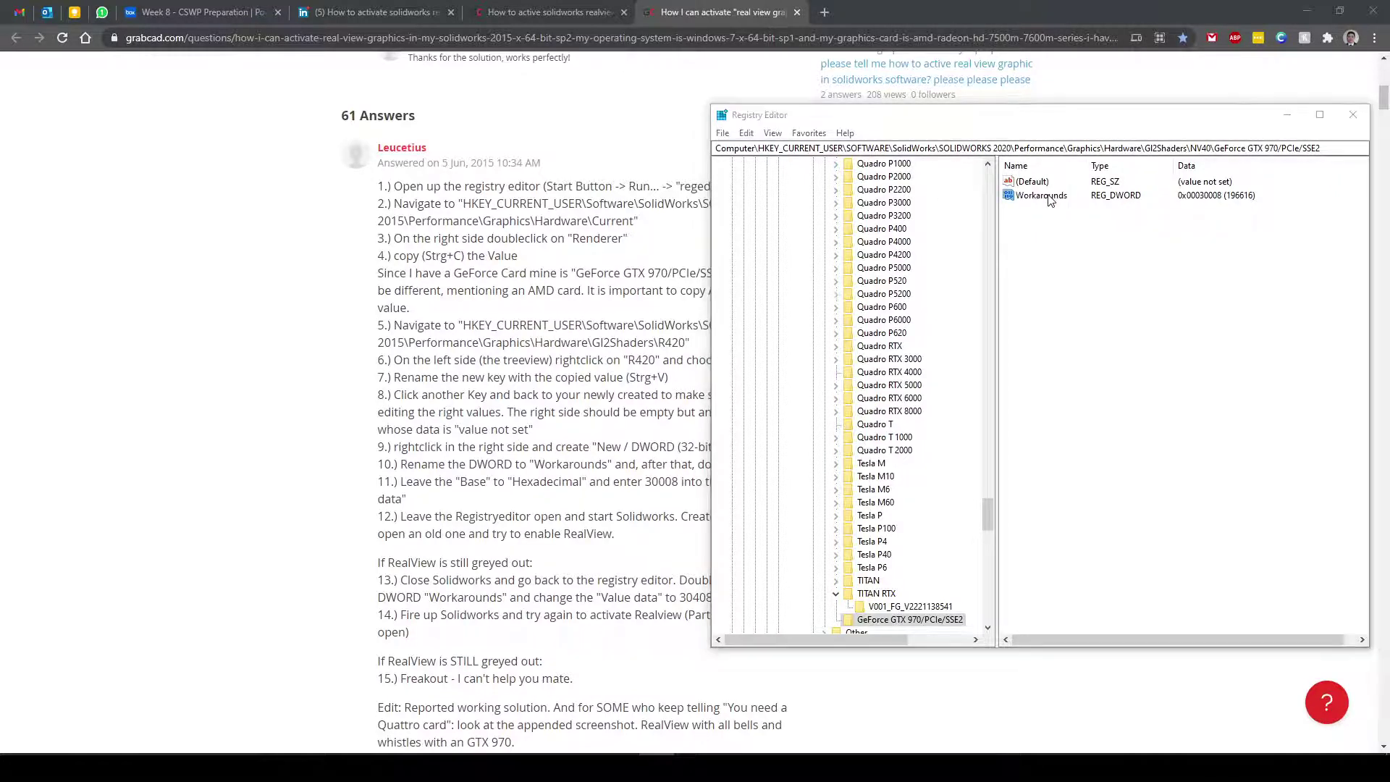
{"action": "left_click_drag", "start_coordinate": [814, 252], "coordinate": [769, 252]}
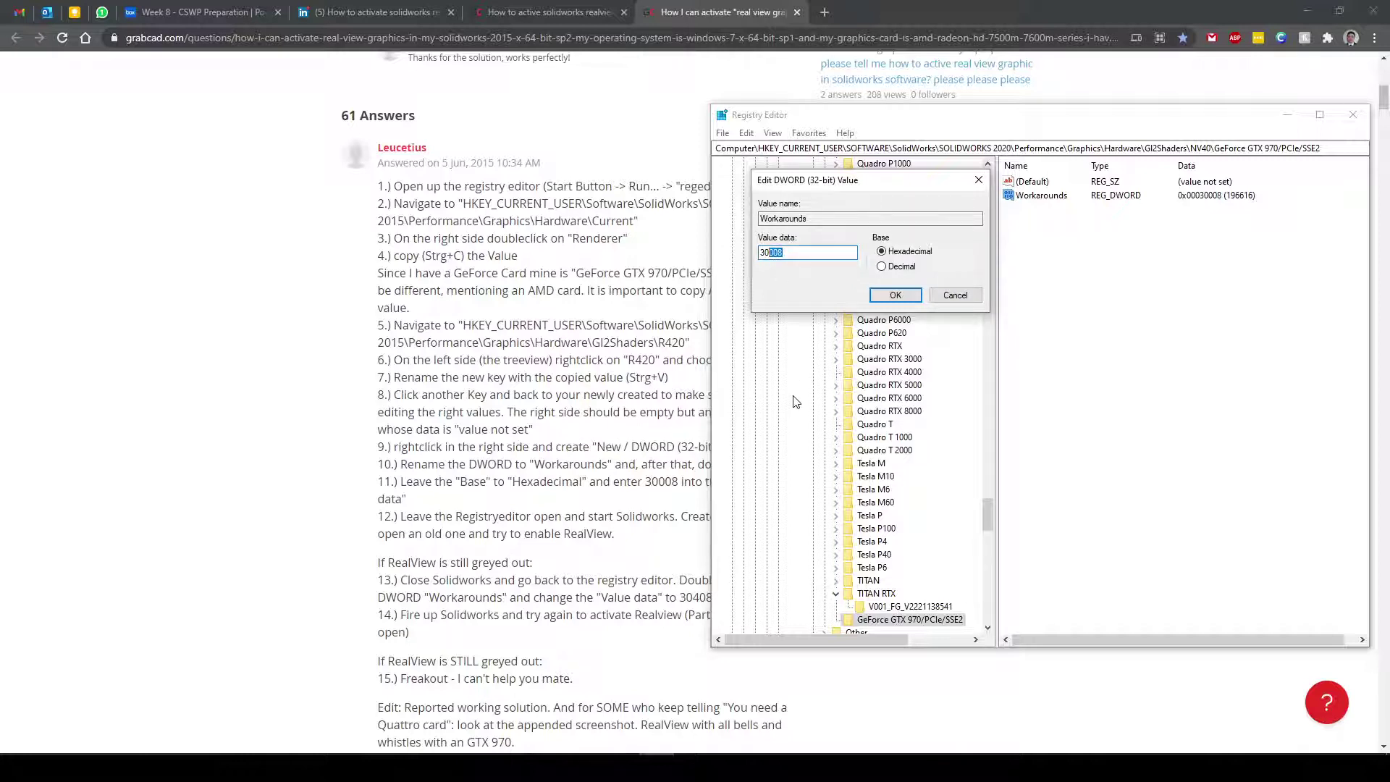
{"action": "type", "text": "408"}
{"action": "left_click", "coordinate": [895, 297]}
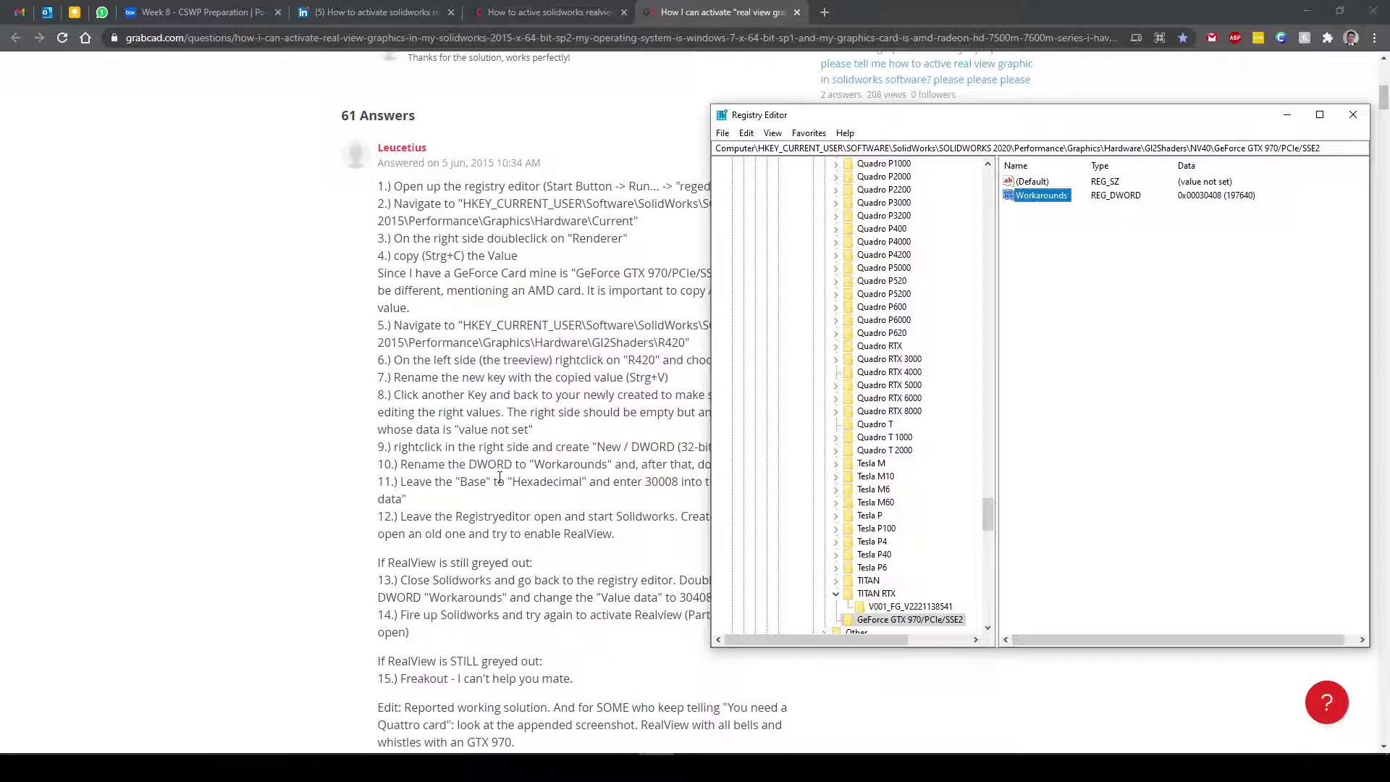
Step: Read the closing instruction of the GrabCAD answer for RealView still greyed out and return to the Registry Editor
{"action": "left_click", "coordinate": [603, 500]}
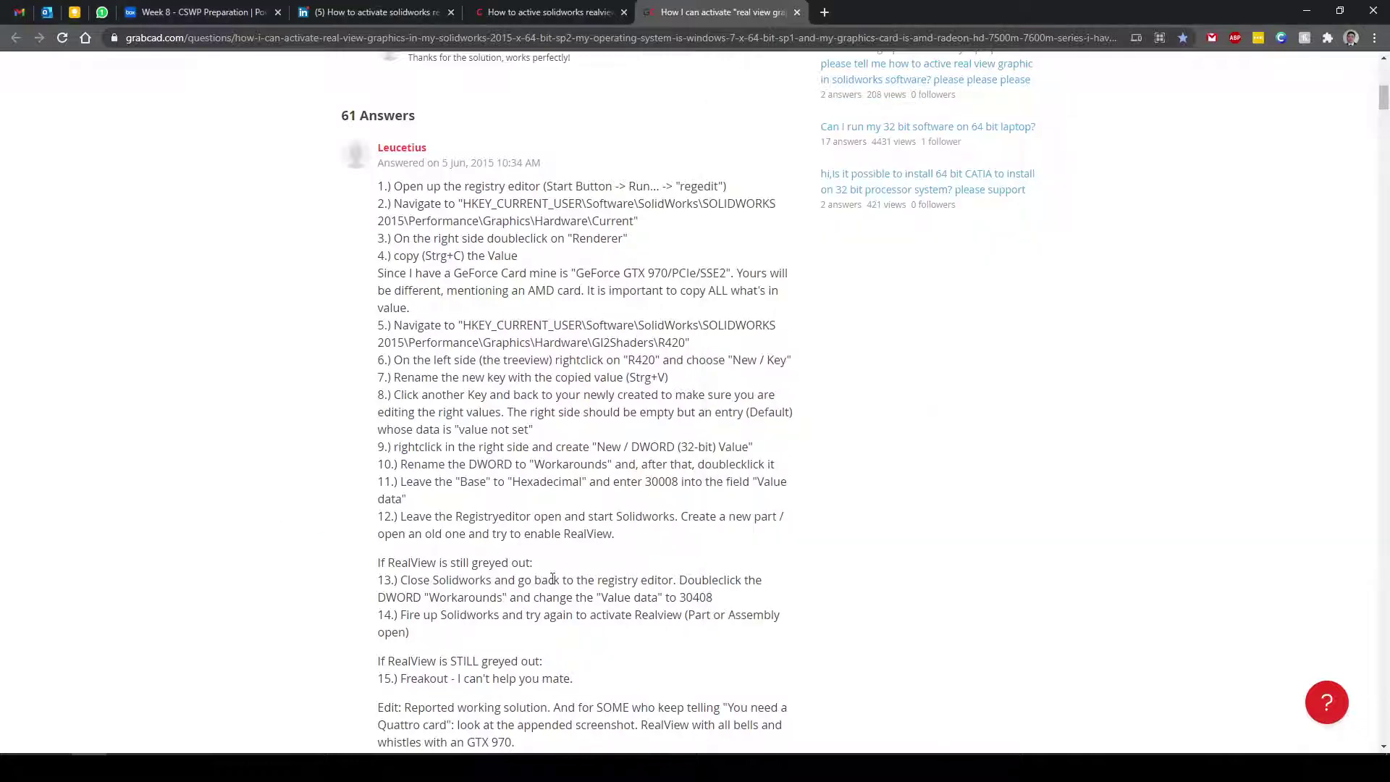
{"action": "left_click_drag", "start_coordinate": [378, 660], "coordinate": [601, 683]}
{"action": "left_click", "coordinate": [601, 683]}
{"action": "key", "text": "alt+Tab"}
Step: Compare the Workarounds values of Quadro RTX 6000, RTX 8000, P4000 and P5000 with that of the GeForce GTX 970/PCIe/SSE2 key
{"action": "left_click", "coordinate": [900, 400]}
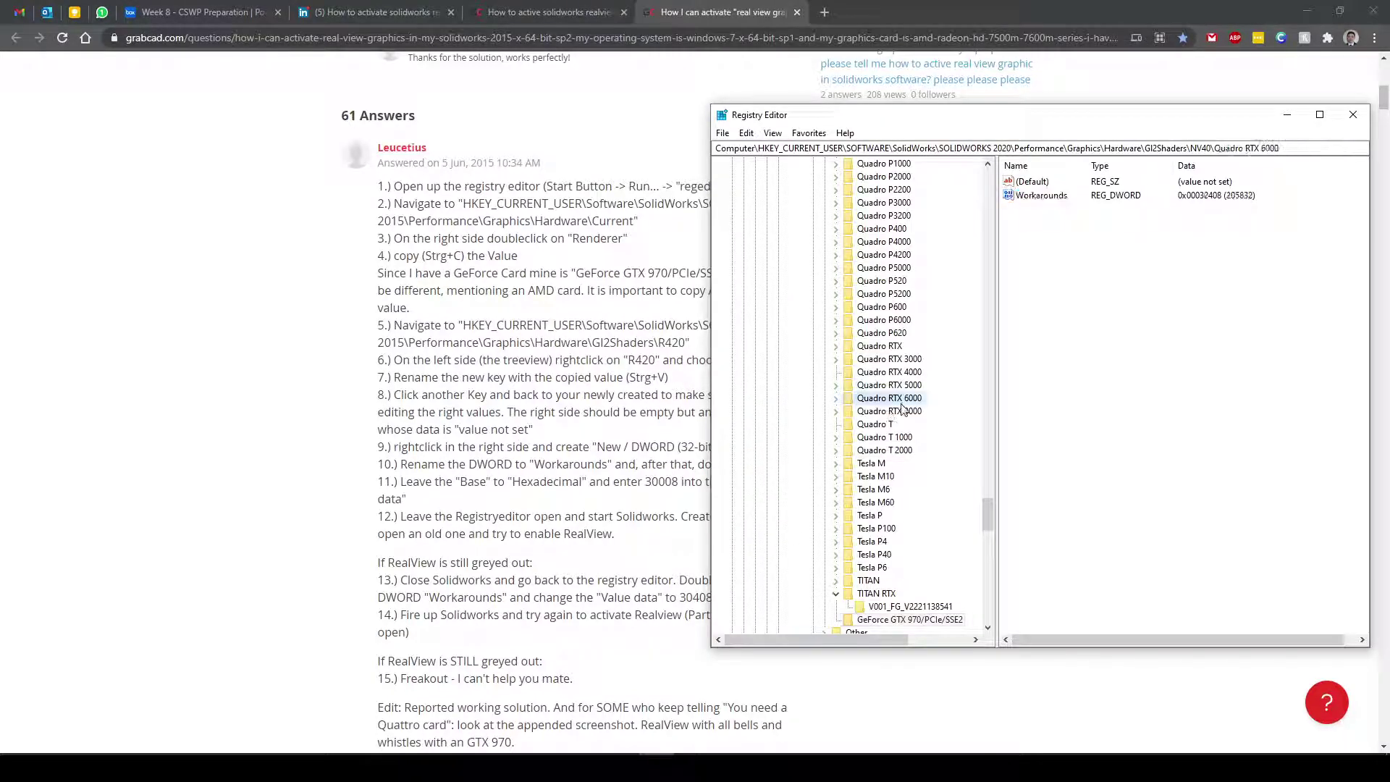
{"action": "left_click", "coordinate": [903, 410]}
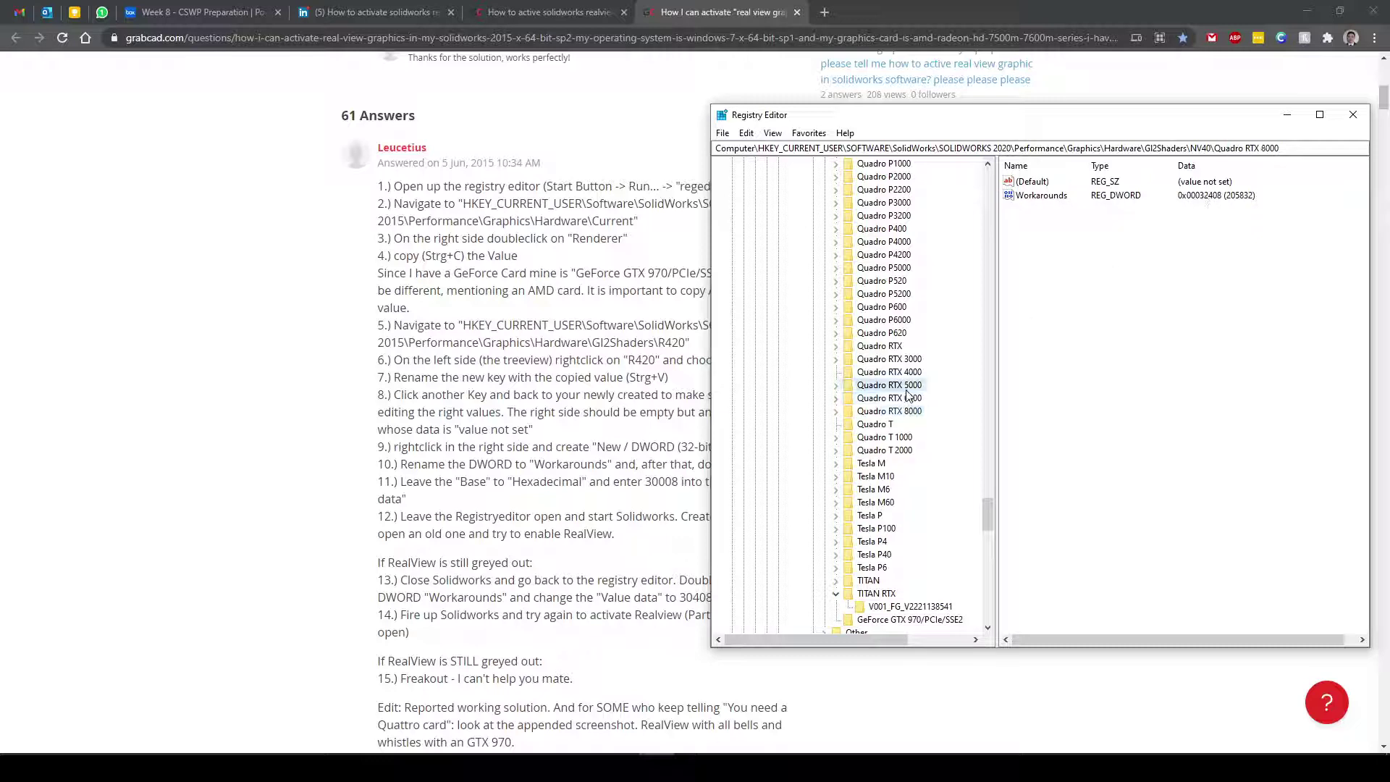
{"action": "left_click", "coordinate": [883, 243]}
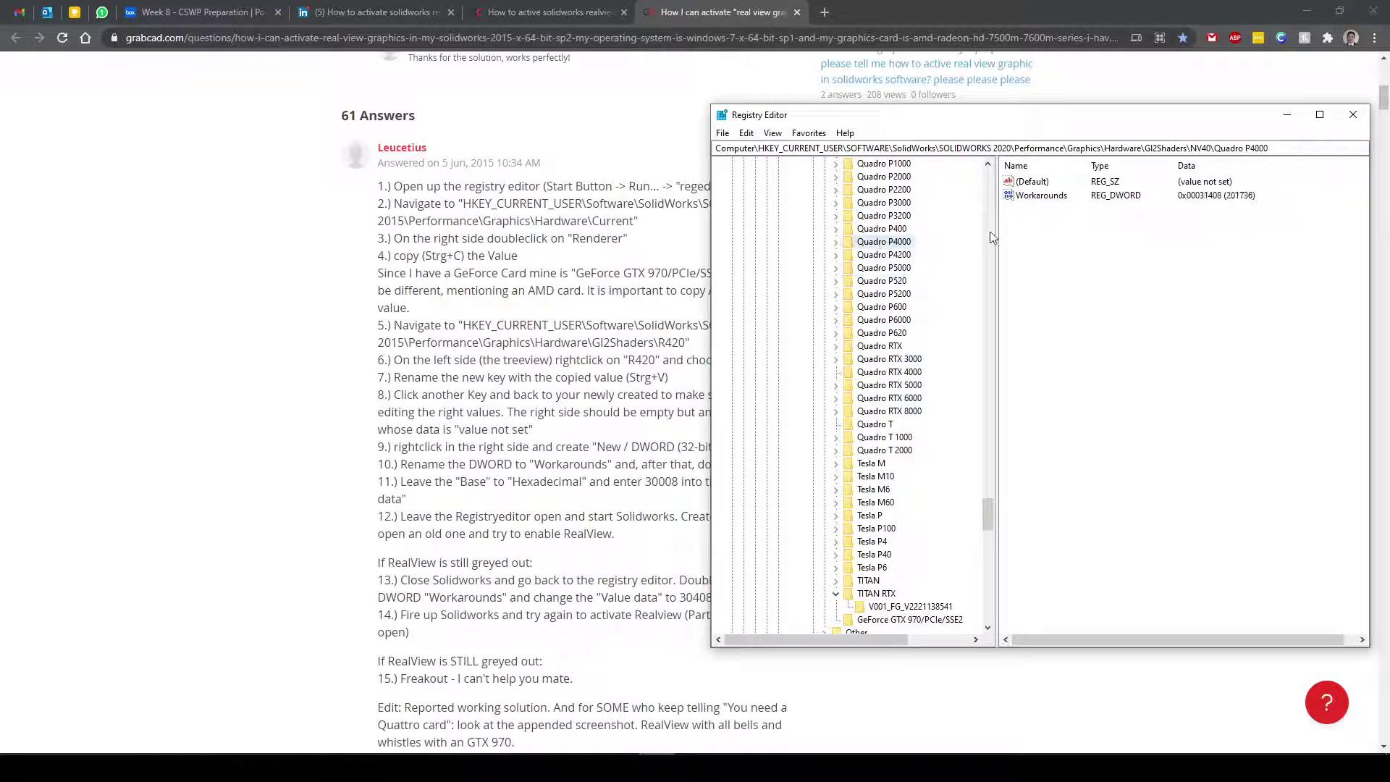
{"action": "left_click", "coordinate": [885, 268]}
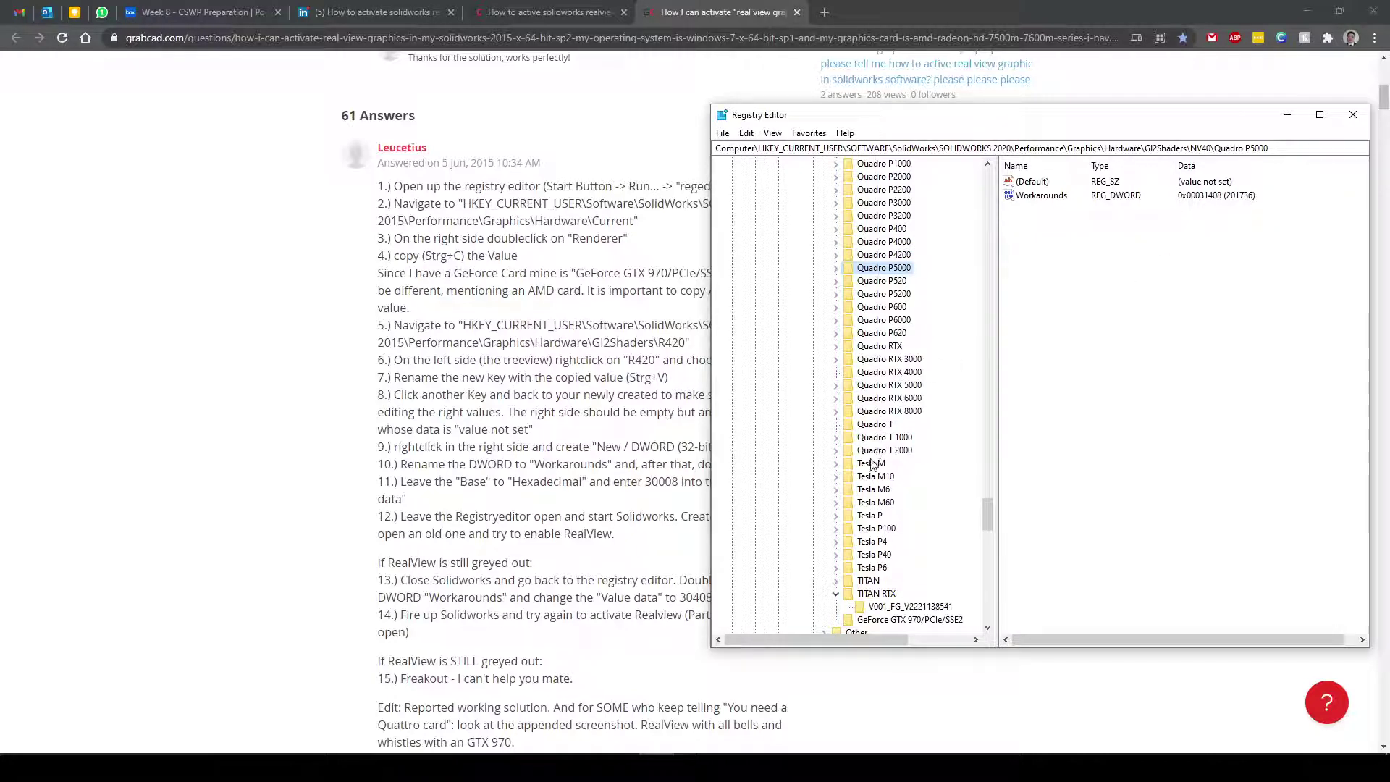
{"action": "left_click", "coordinate": [917, 621]}
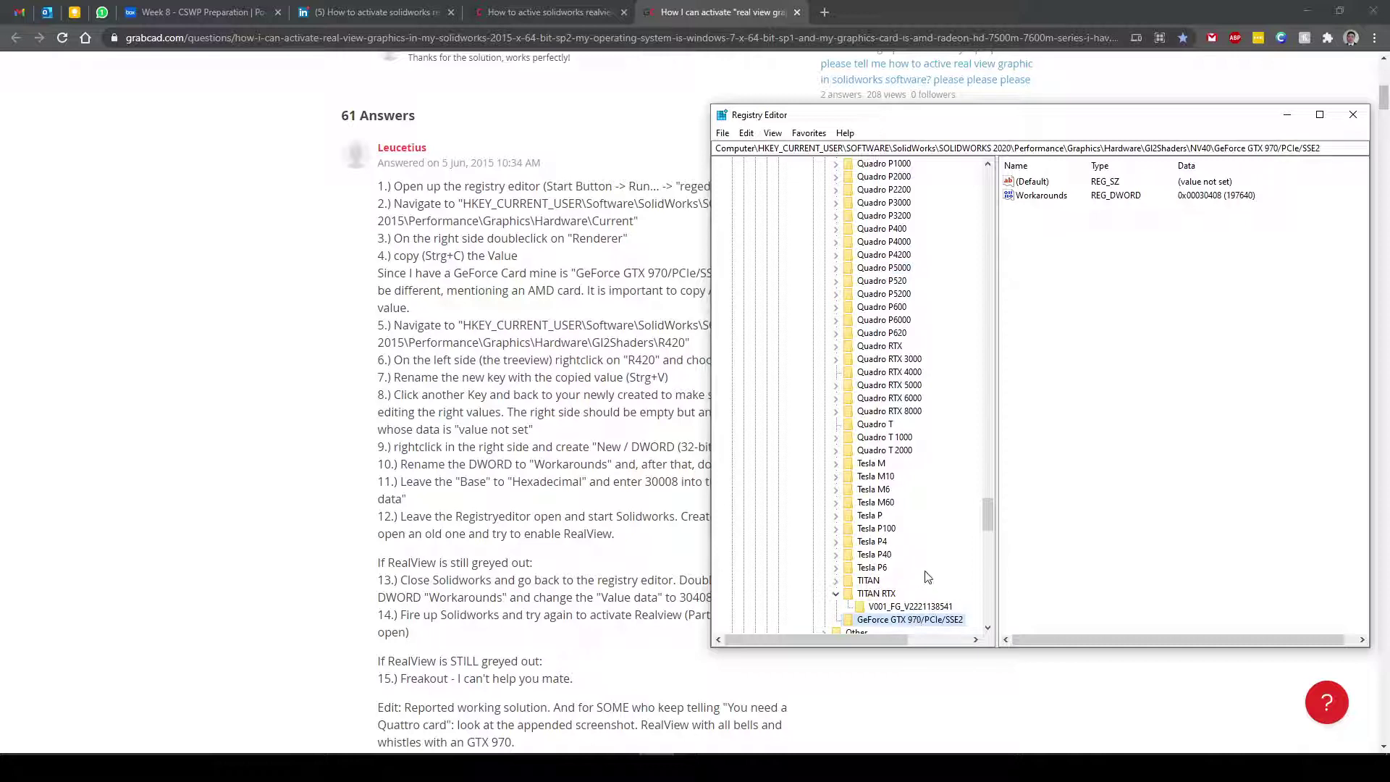
Step: Switch to the LinkedIn article on activating RealView and examine its example renderer name for the GTX 1070
{"action": "left_click", "coordinate": [602, 307]}
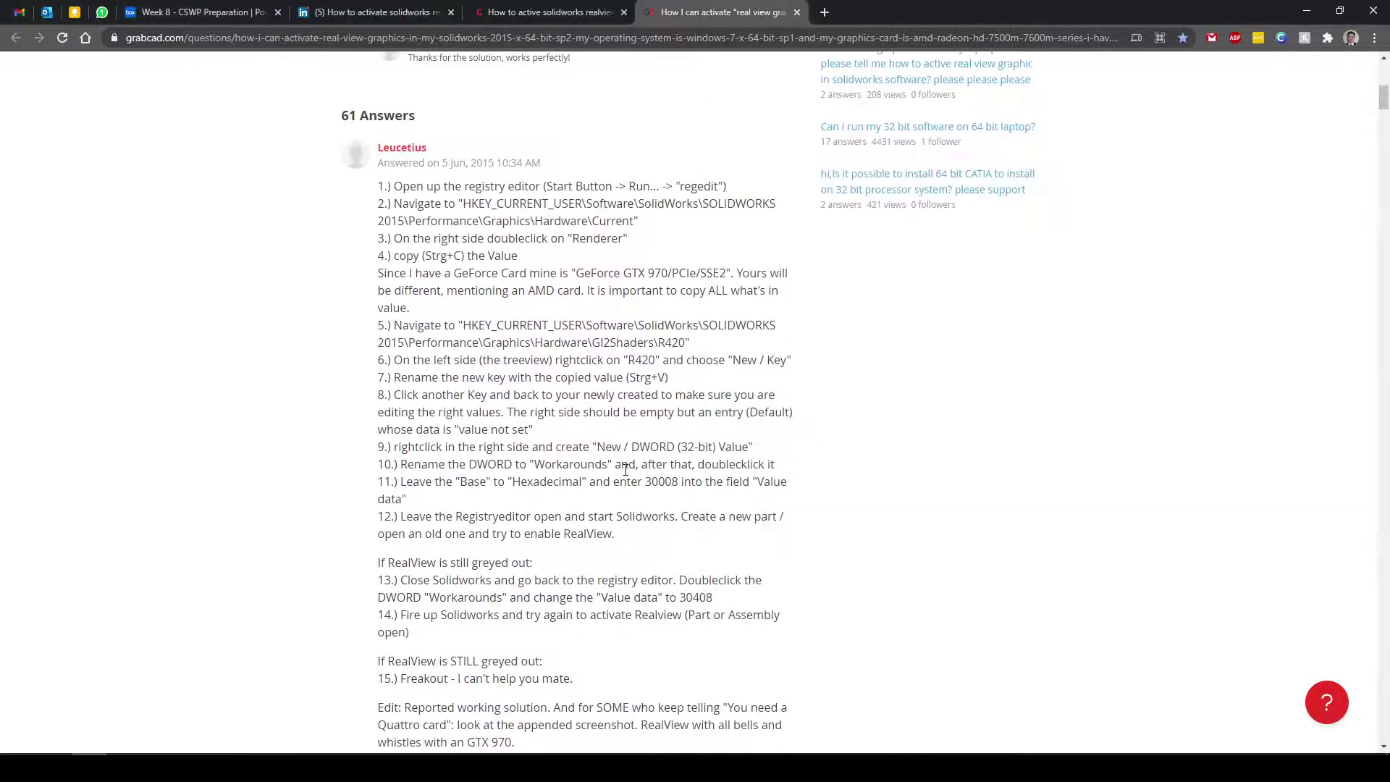
{"action": "left_click", "coordinate": [543, 13]}
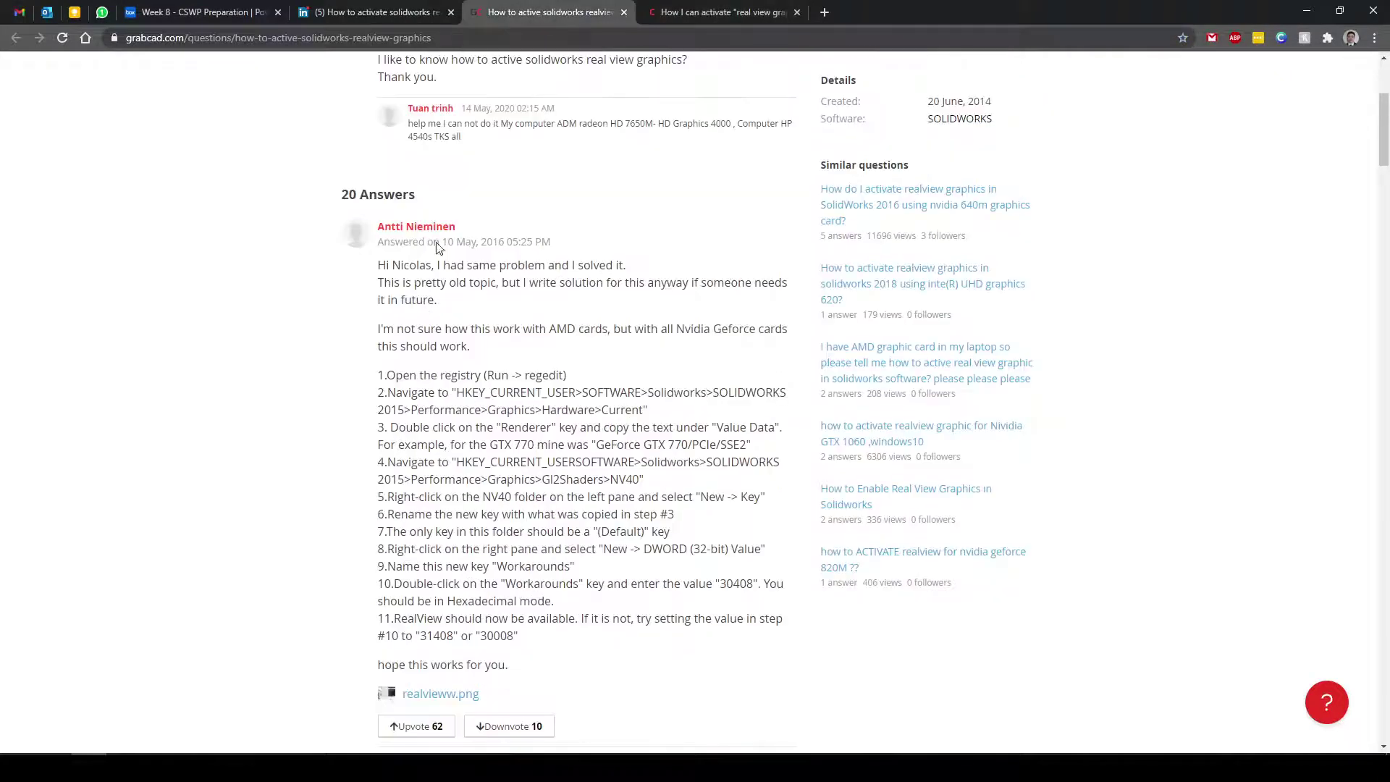
{"action": "left_click", "coordinate": [352, 10]}
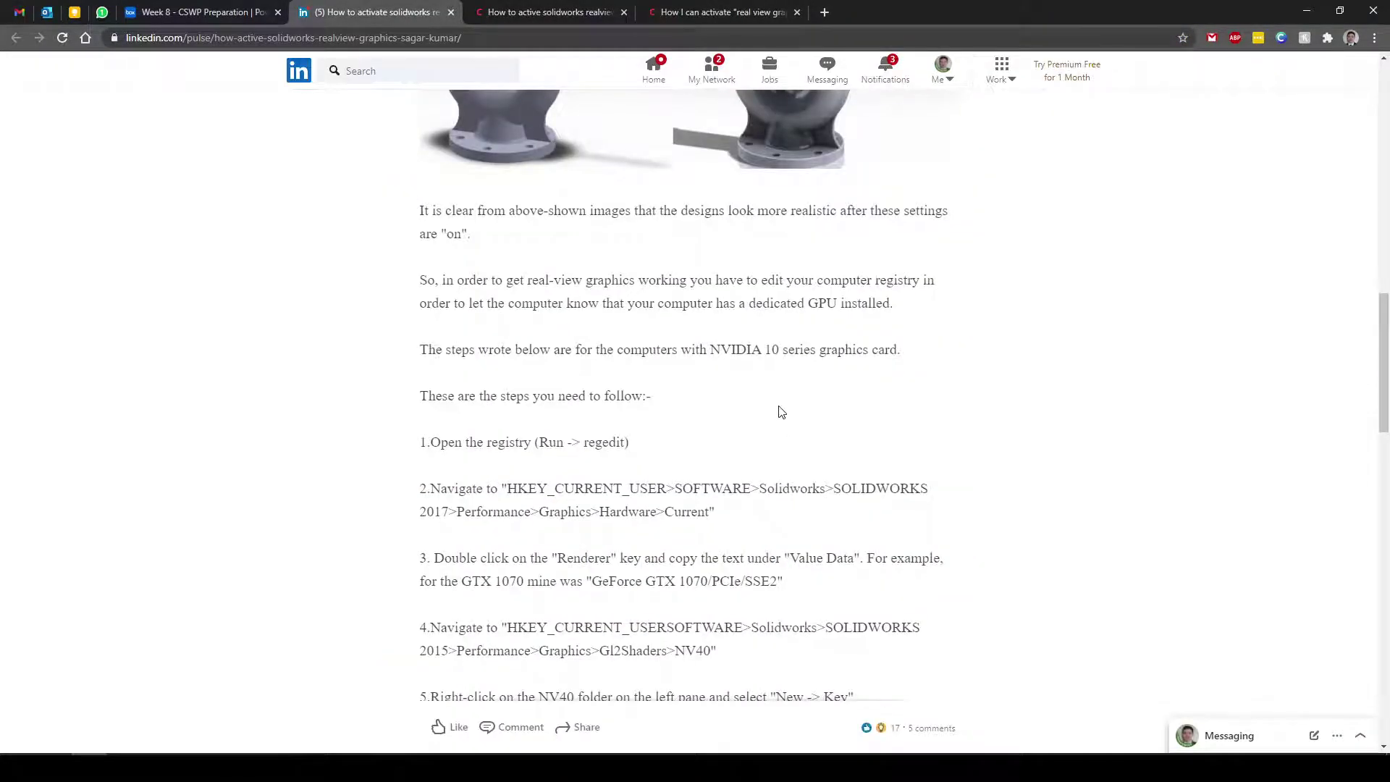
{"action": "scroll", "coordinate": [735, 478], "scroll_direction": "down", "scroll_amount": 2}
{"action": "double_click", "coordinate": [707, 438]}
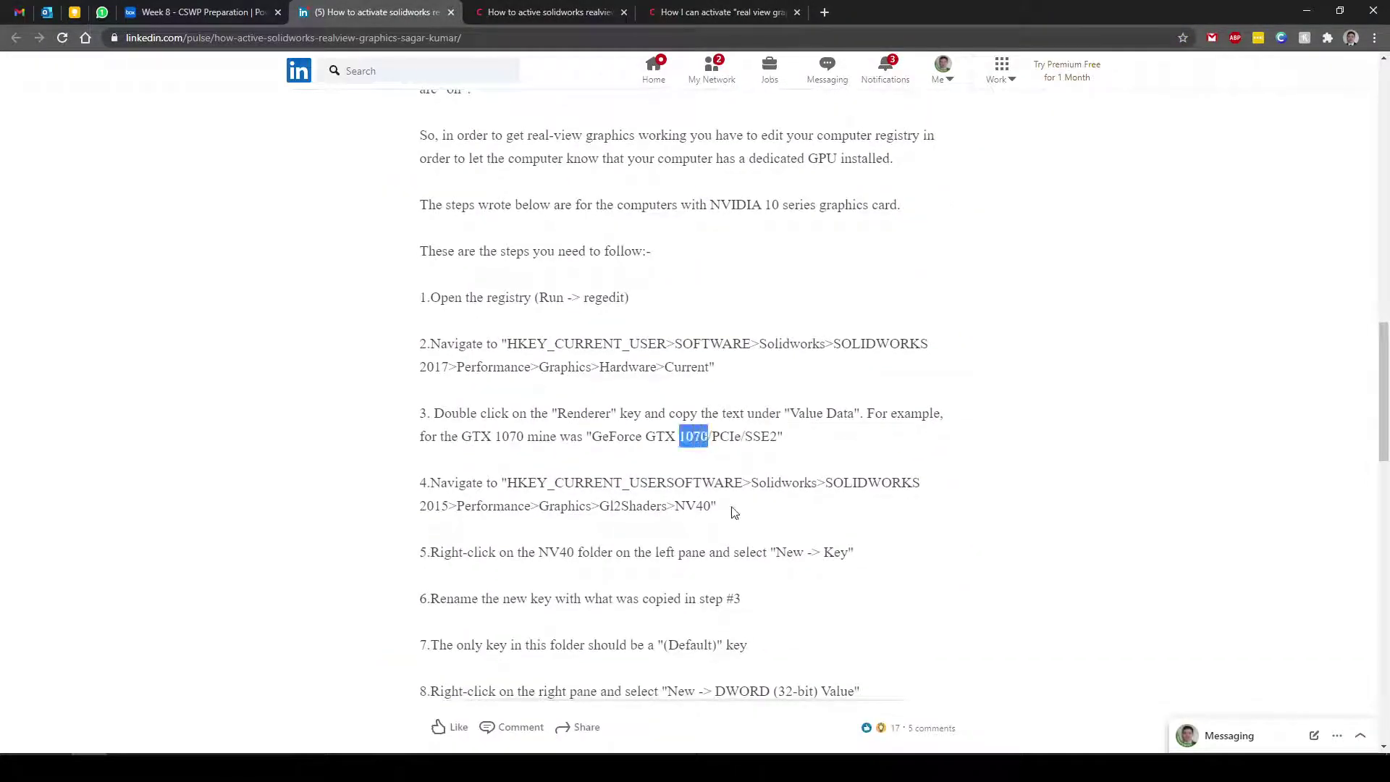
Step: Read the remaining steps of the LinkedIn article, checking the recommended and alternative Workarounds values
{"action": "scroll", "coordinate": [760, 501], "scroll_direction": "down", "scroll_amount": 1}
{"action": "scroll", "coordinate": [736, 453], "scroll_direction": "down", "scroll_amount": 1}
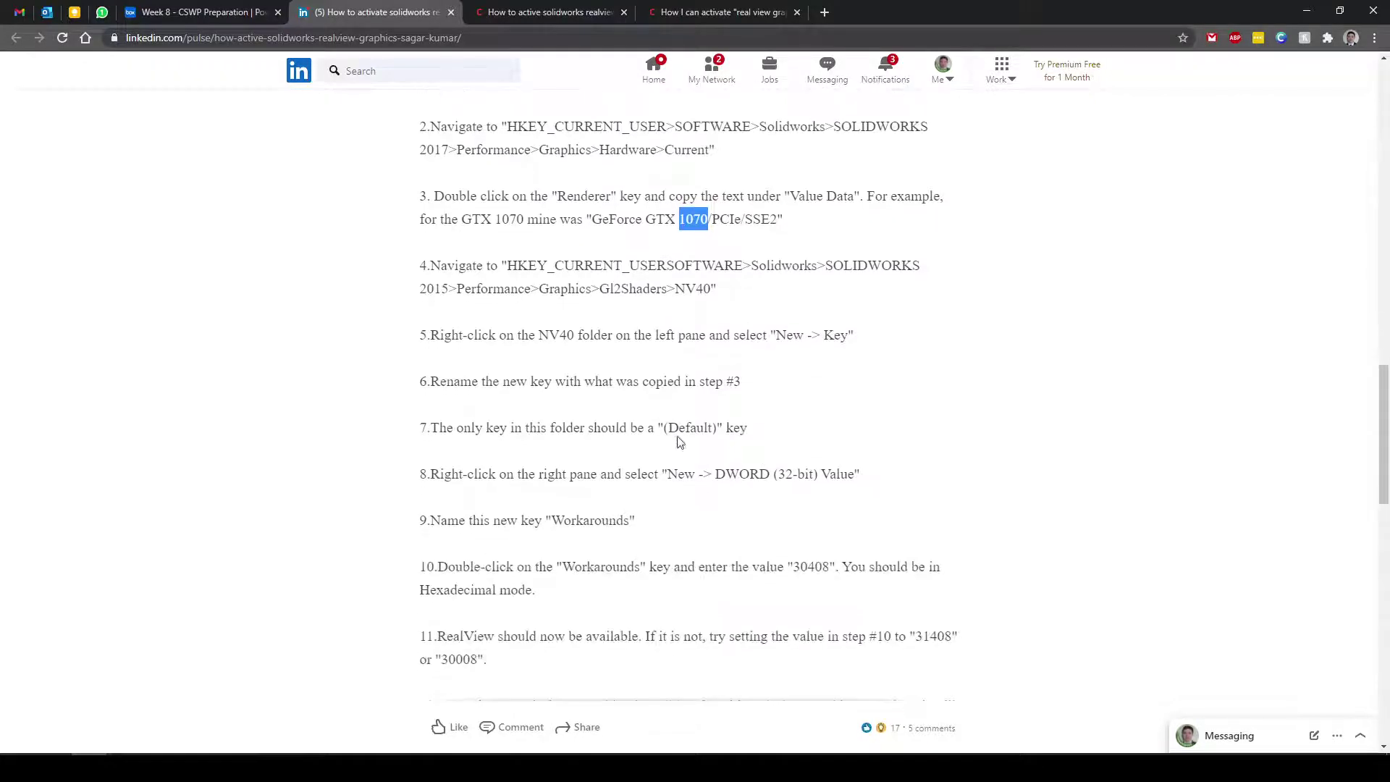
{"action": "scroll", "coordinate": [771, 434], "scroll_direction": "down", "scroll_amount": 1}
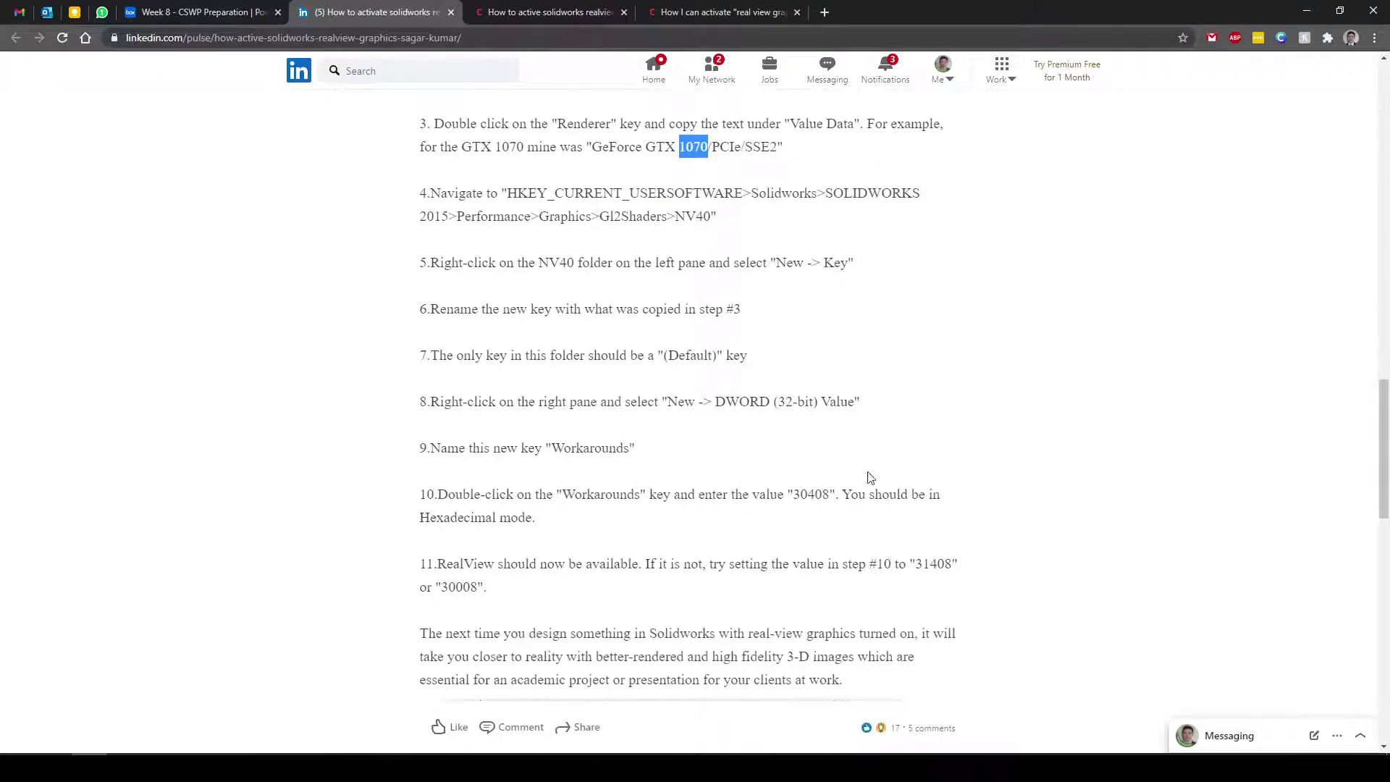
{"action": "left_click_drag", "start_coordinate": [794, 495], "coordinate": [830, 496]}
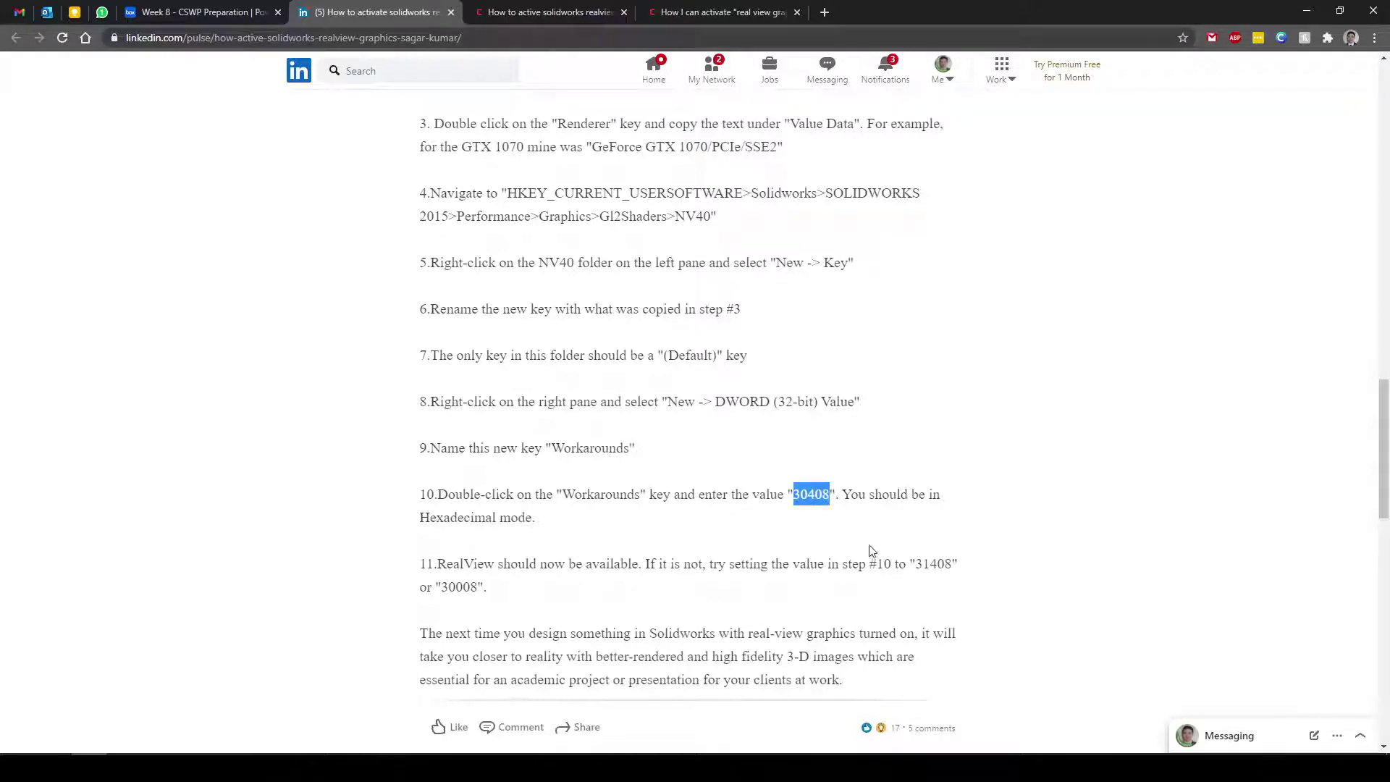
{"action": "left_click_drag", "start_coordinate": [448, 587], "coordinate": [557, 596]}
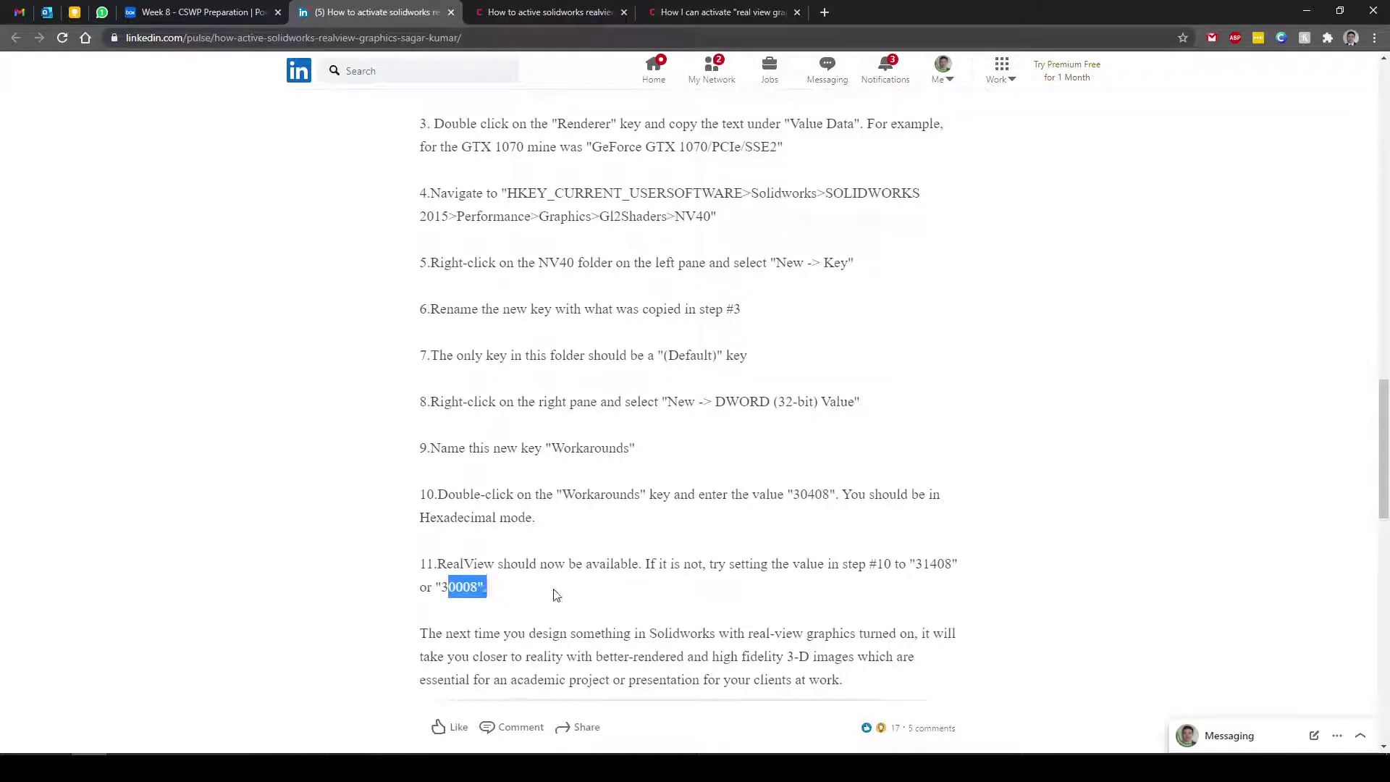
{"action": "left_click", "coordinate": [558, 596]}
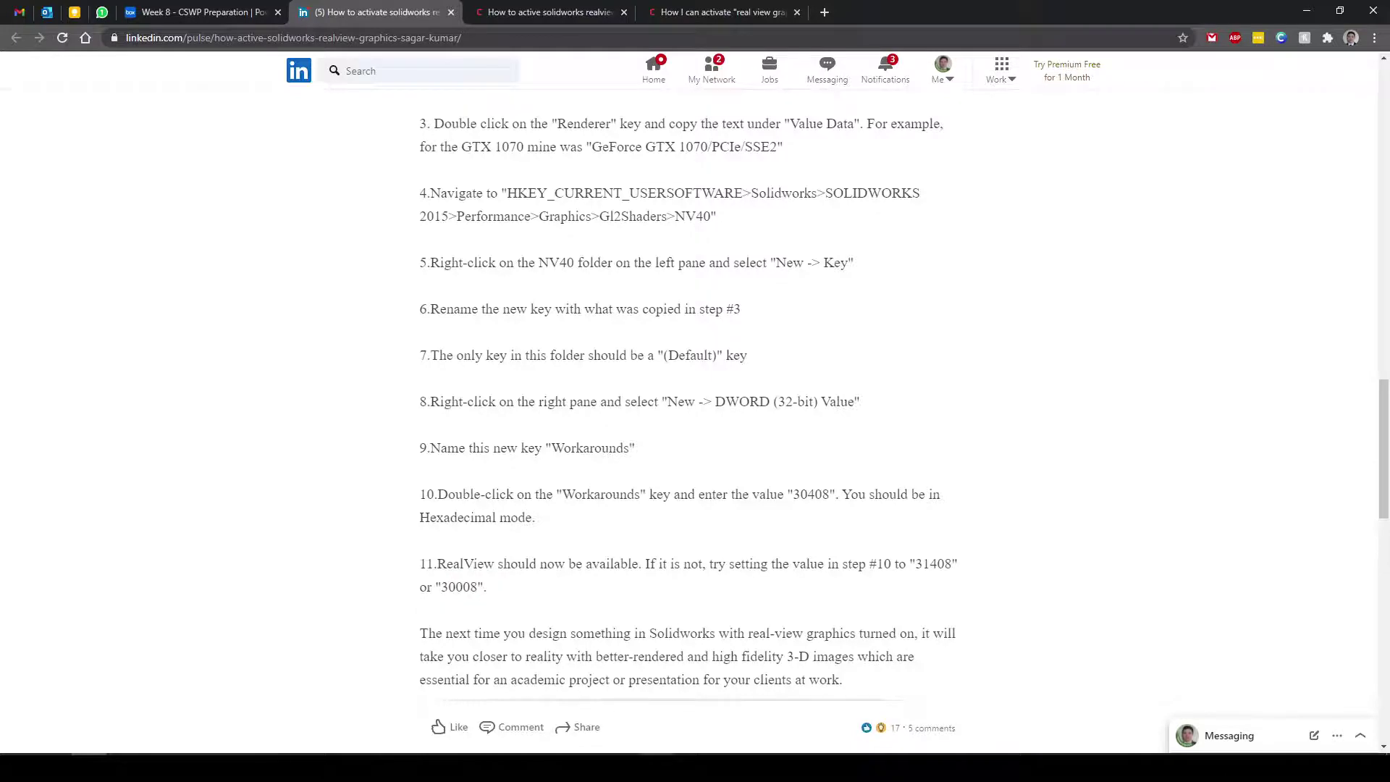
Step: Return to the Registry Editor and inspect the Workarounds value data of the Quadro RTX 8000 key without changing it
{"action": "left_click", "coordinate": [641, 751]}
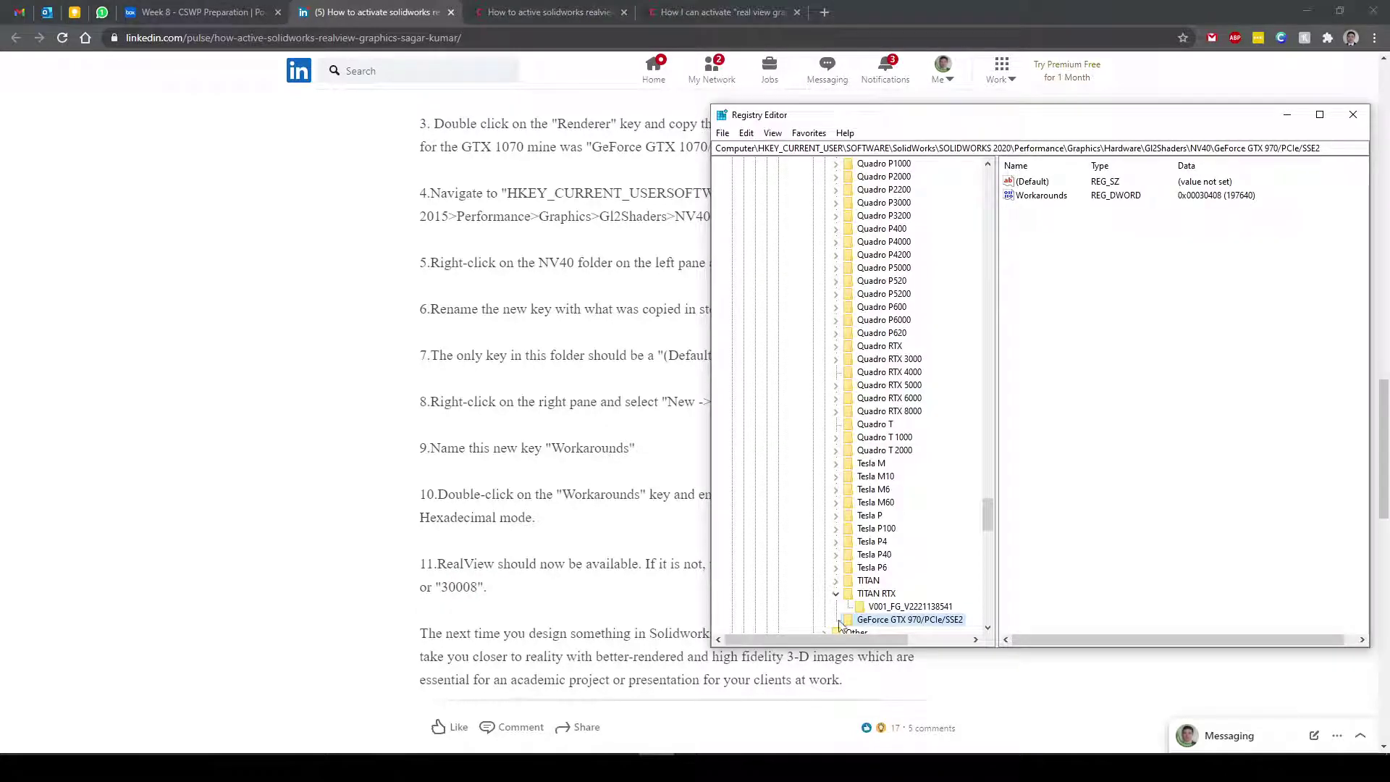
{"action": "left_click", "coordinate": [917, 412]}
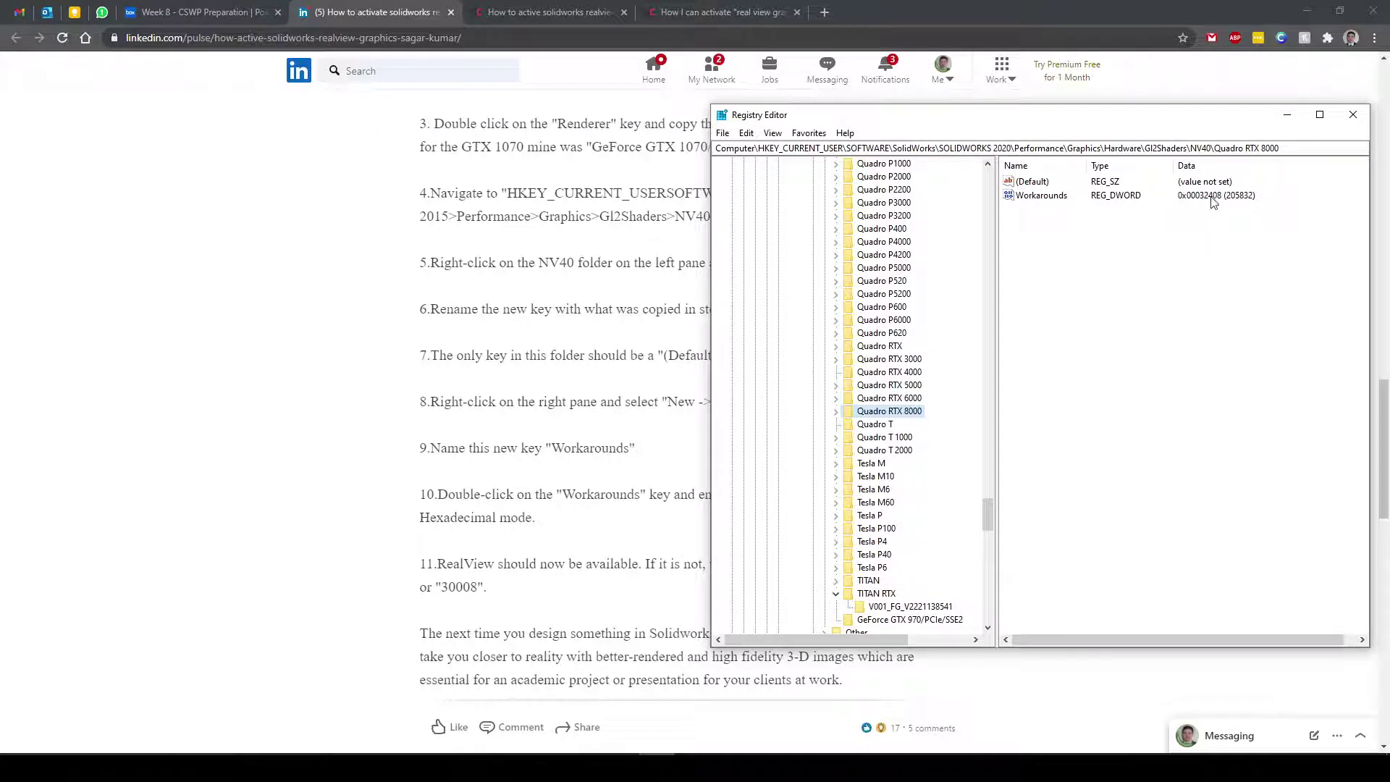
{"action": "double_click", "coordinate": [1052, 198]}
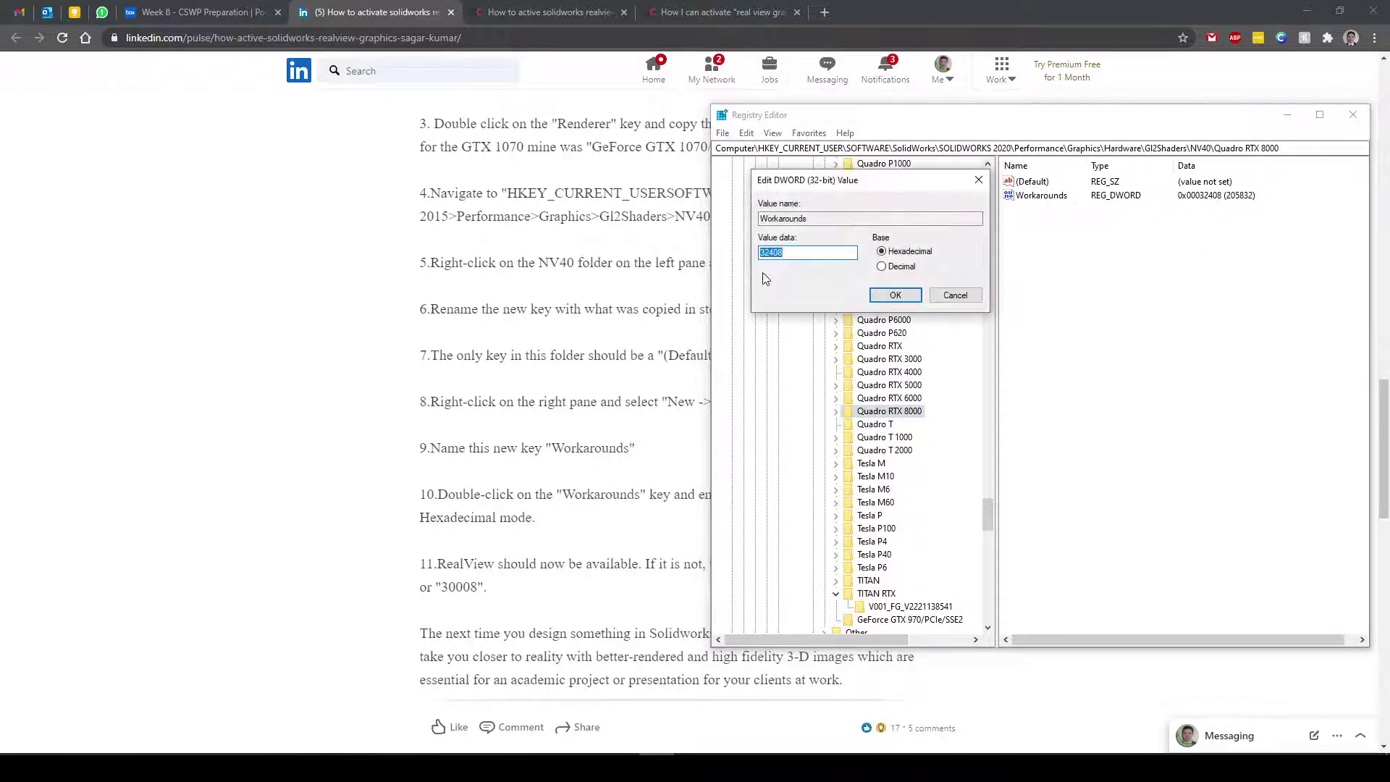
{"action": "left_click", "coordinate": [951, 297]}
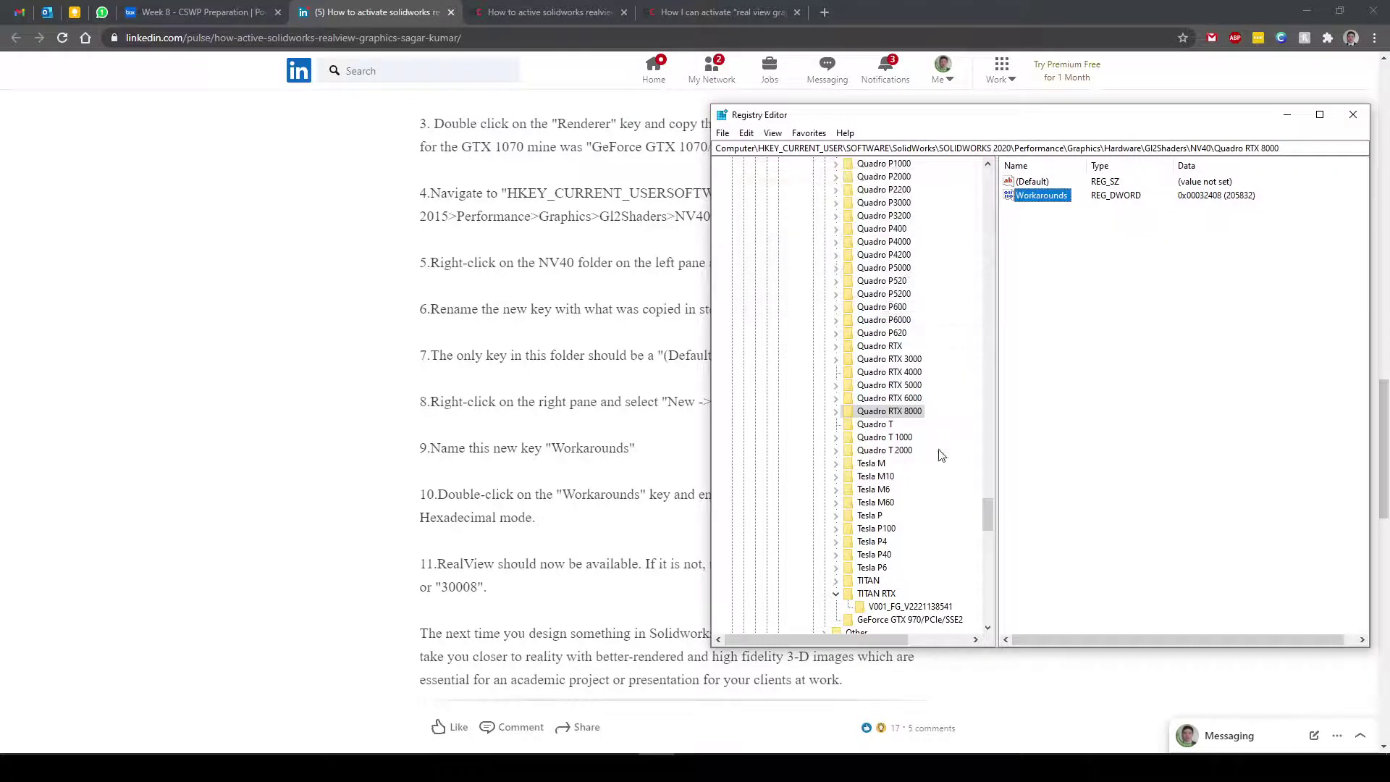
Step: Delete the GeForce GTX 970/PCIe/SSE2 key from NV40 under Gl2Shaders
{"action": "left_click", "coordinate": [898, 619]}
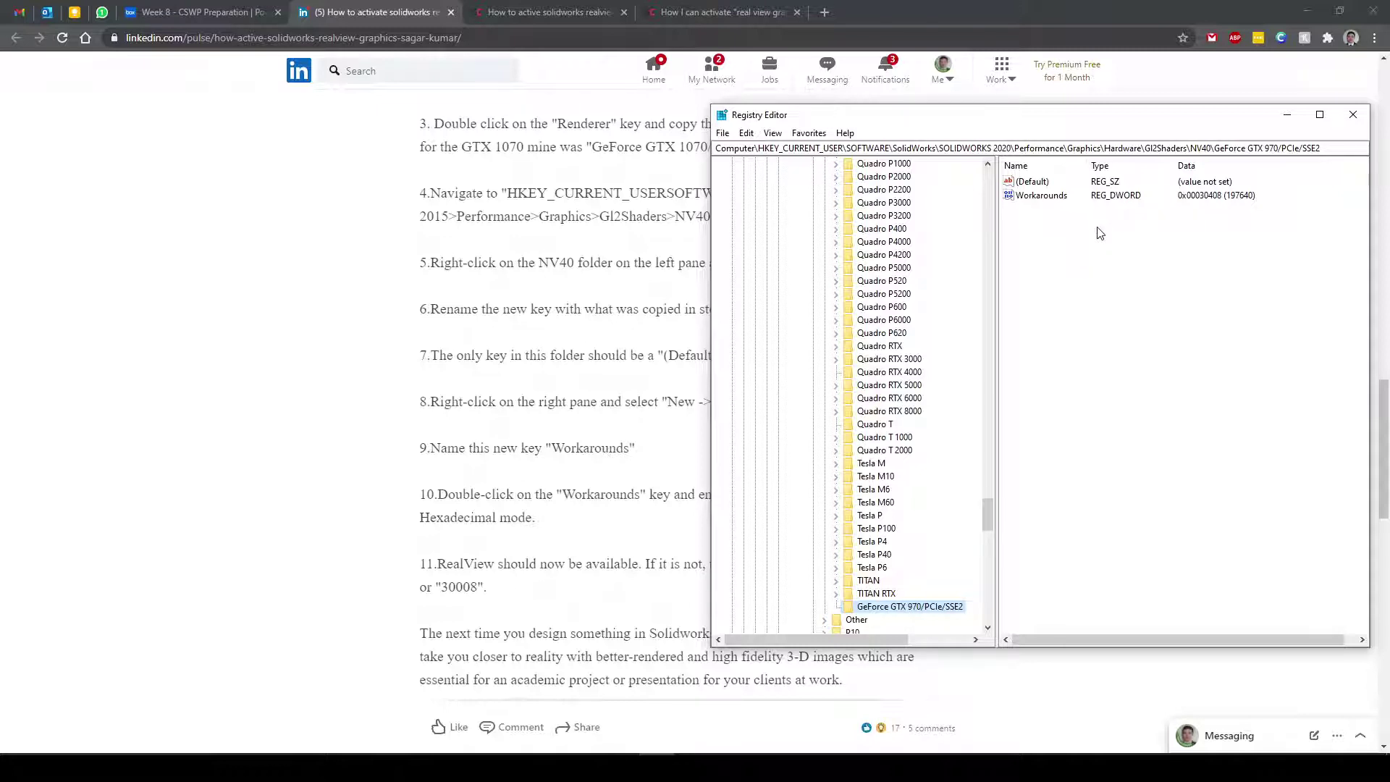
{"action": "right_click", "coordinate": [884, 608]}
{"action": "left_click", "coordinate": [917, 668]}
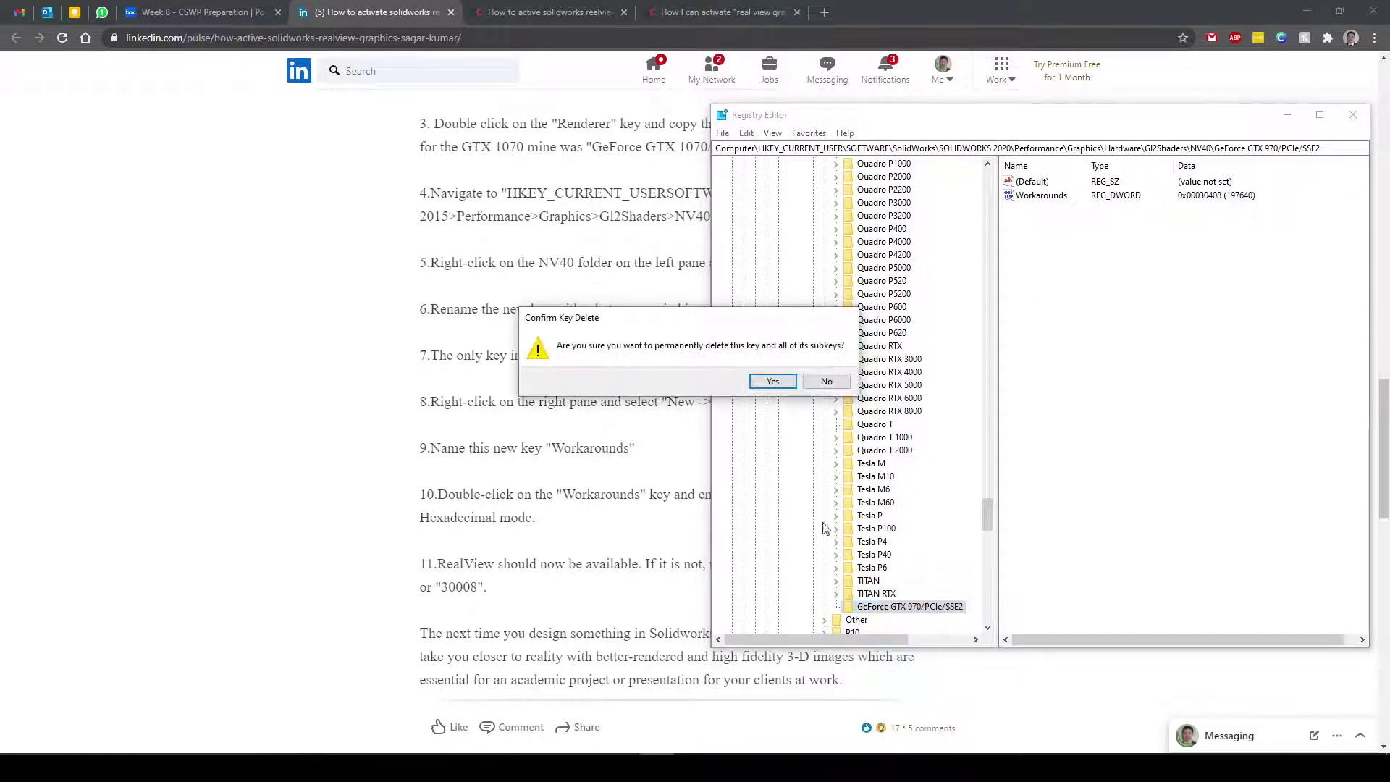
{"action": "left_click", "coordinate": [773, 381]}
Step: Inspect the GeForce GTX 980 Ti/PCIe/SSE2 key under NV40, then put away the screenshot of the AMD Radeon Vega 8 example
{"action": "left_click_drag", "start_coordinate": [988, 517], "coordinate": [990, 326]}
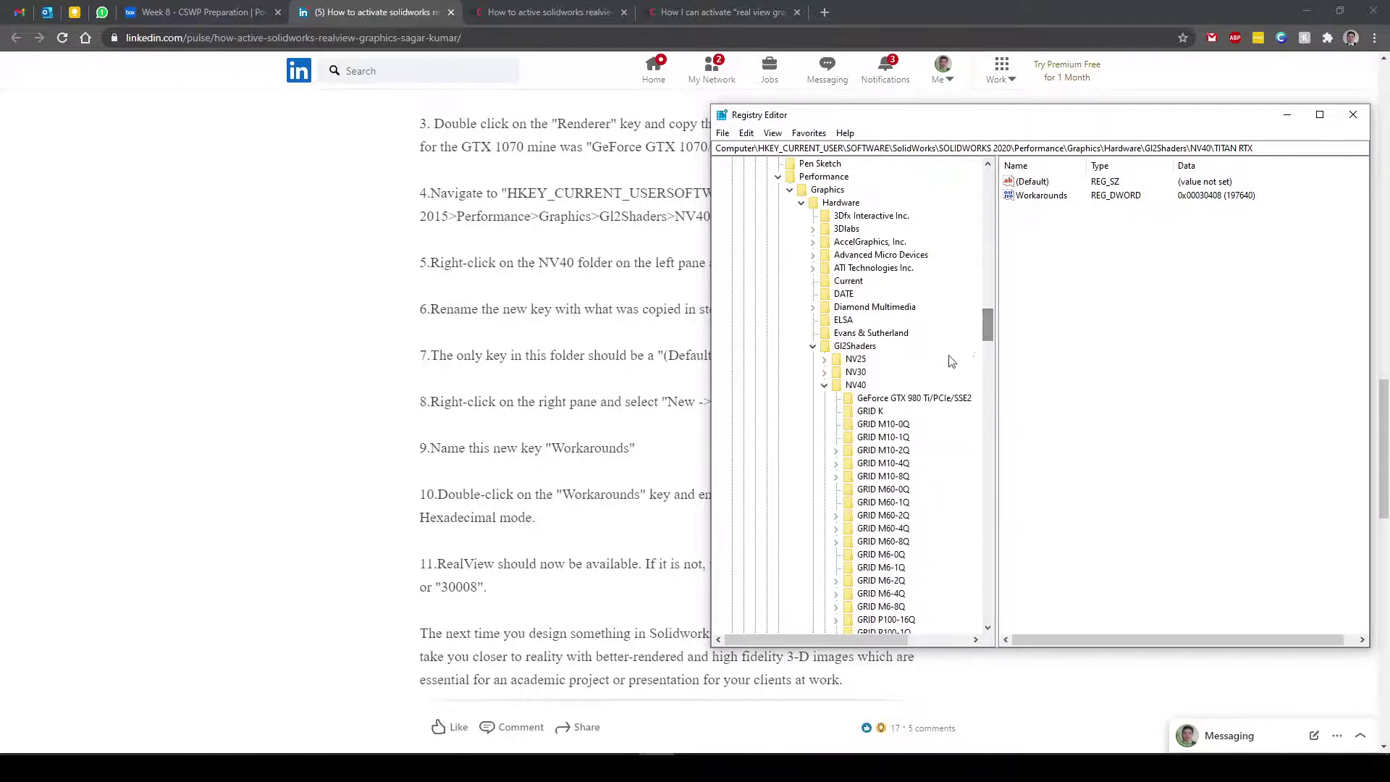
{"action": "left_click", "coordinate": [914, 398]}
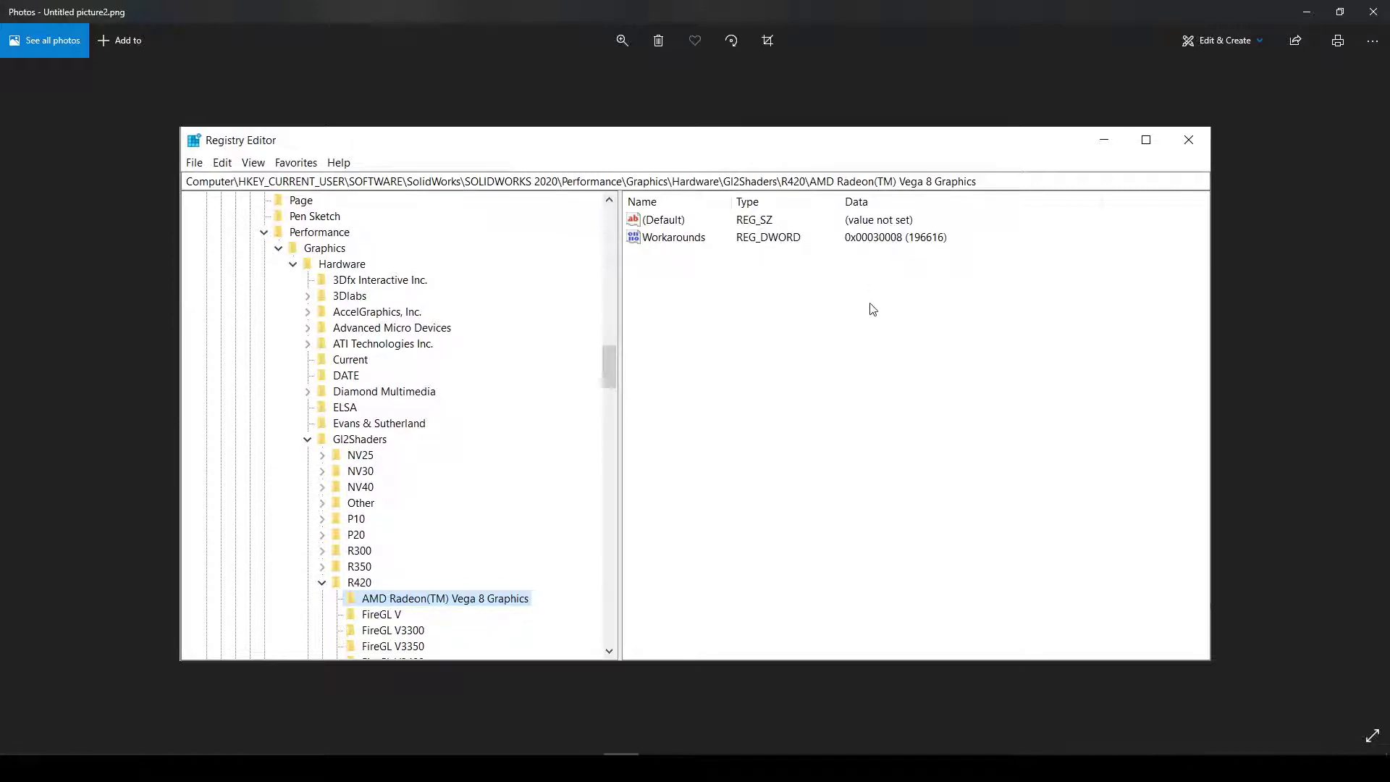
{"action": "left_click", "coordinate": [1307, 11]}
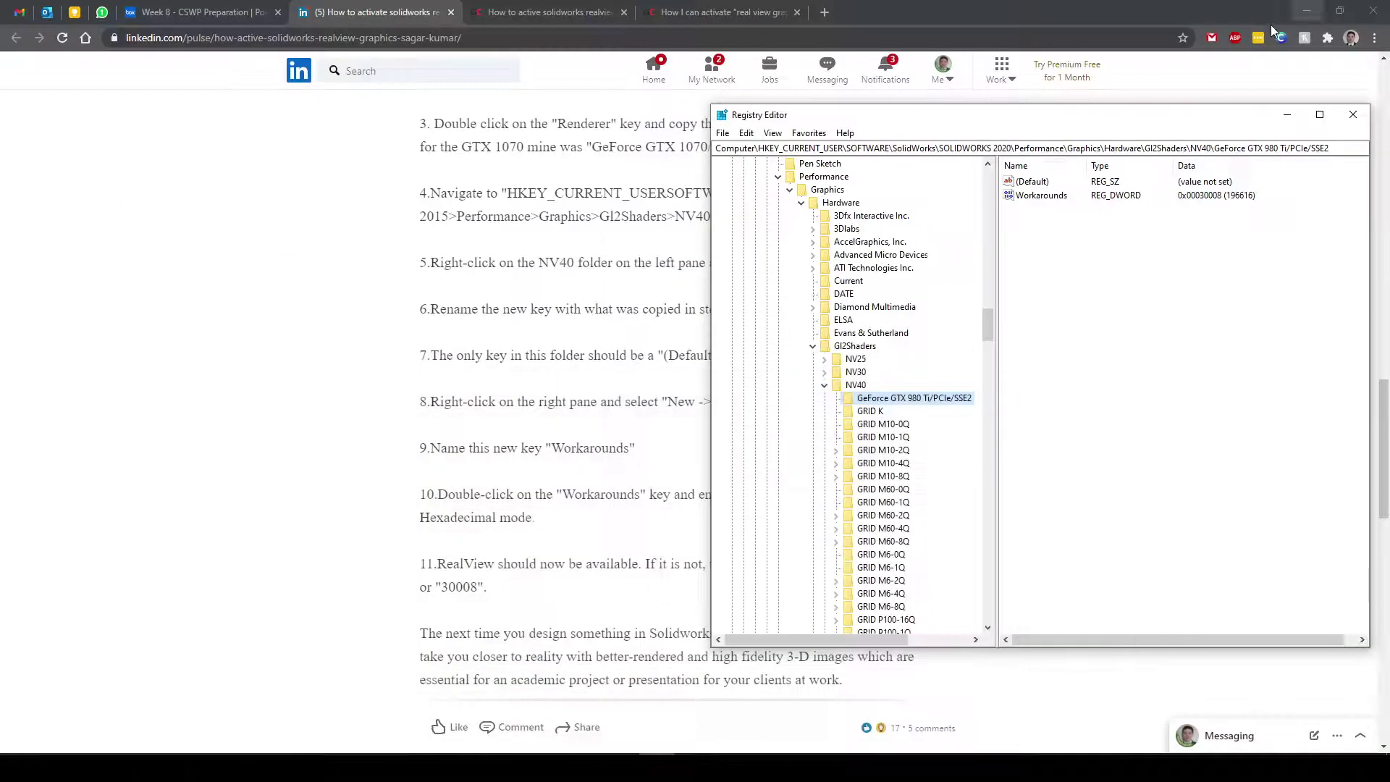
Step: Move the Registry Editor aside and revisit the two GrabCAD answers on activating RealView graphics
{"action": "left_click_drag", "start_coordinate": [891, 125], "coordinate": [558, 144]}
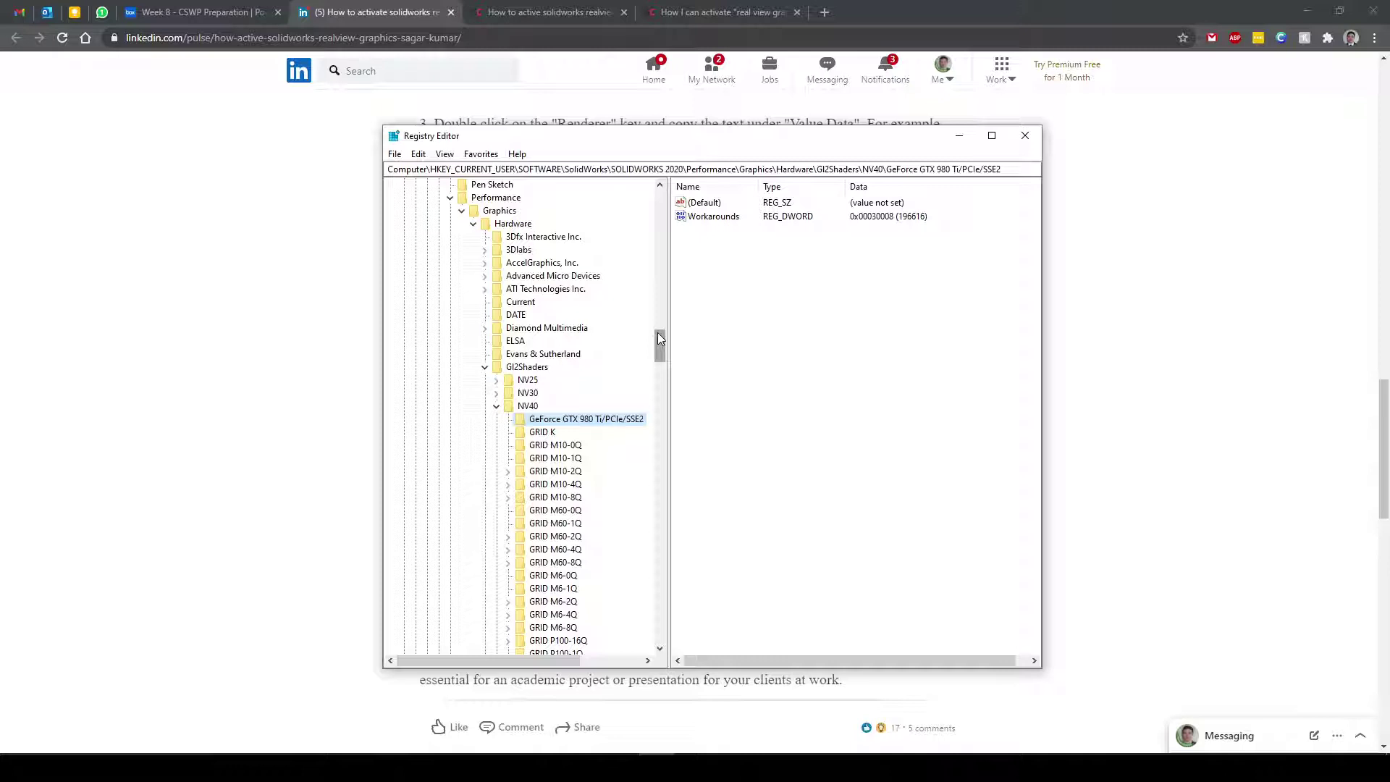
{"action": "left_click_drag", "start_coordinate": [669, 142], "coordinate": [951, 143]}
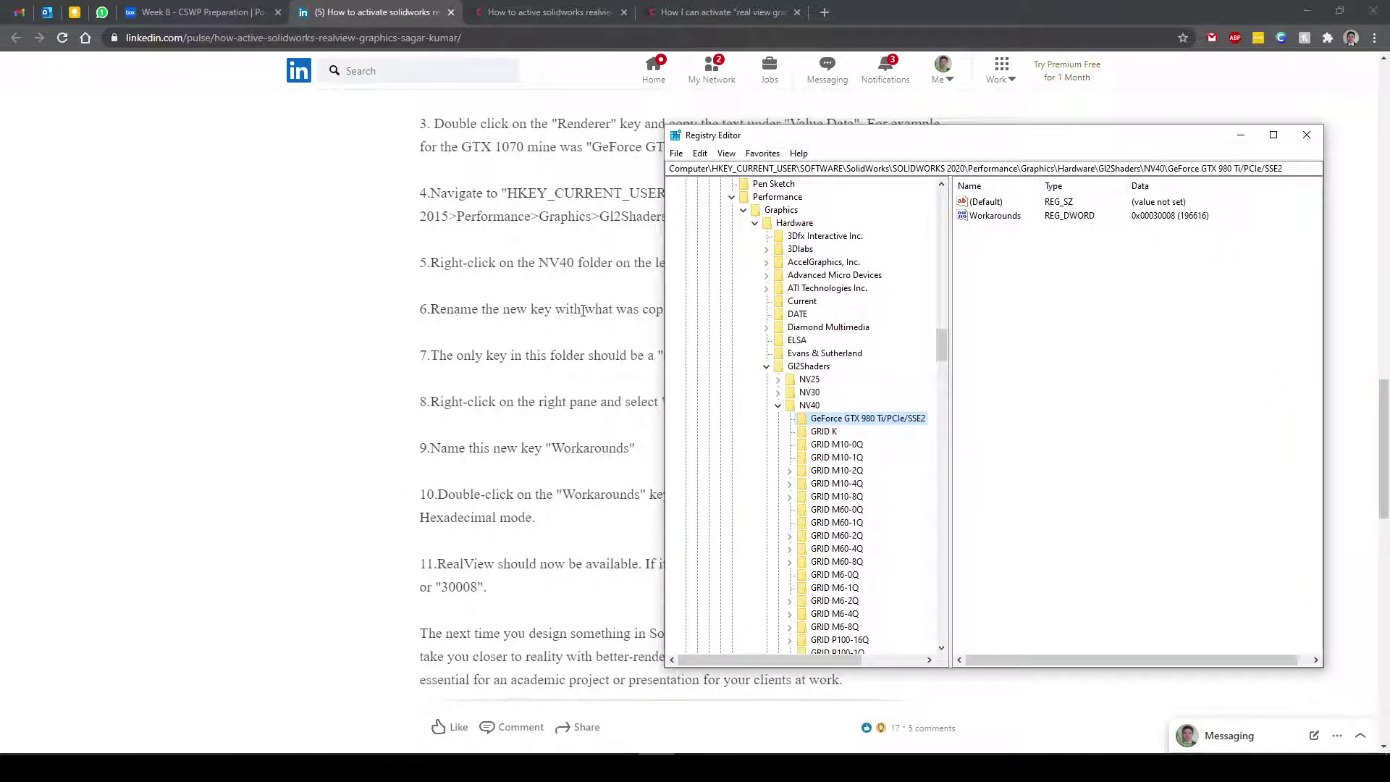
{"action": "left_click", "coordinate": [583, 310]}
{"action": "left_click", "coordinate": [550, 12]}
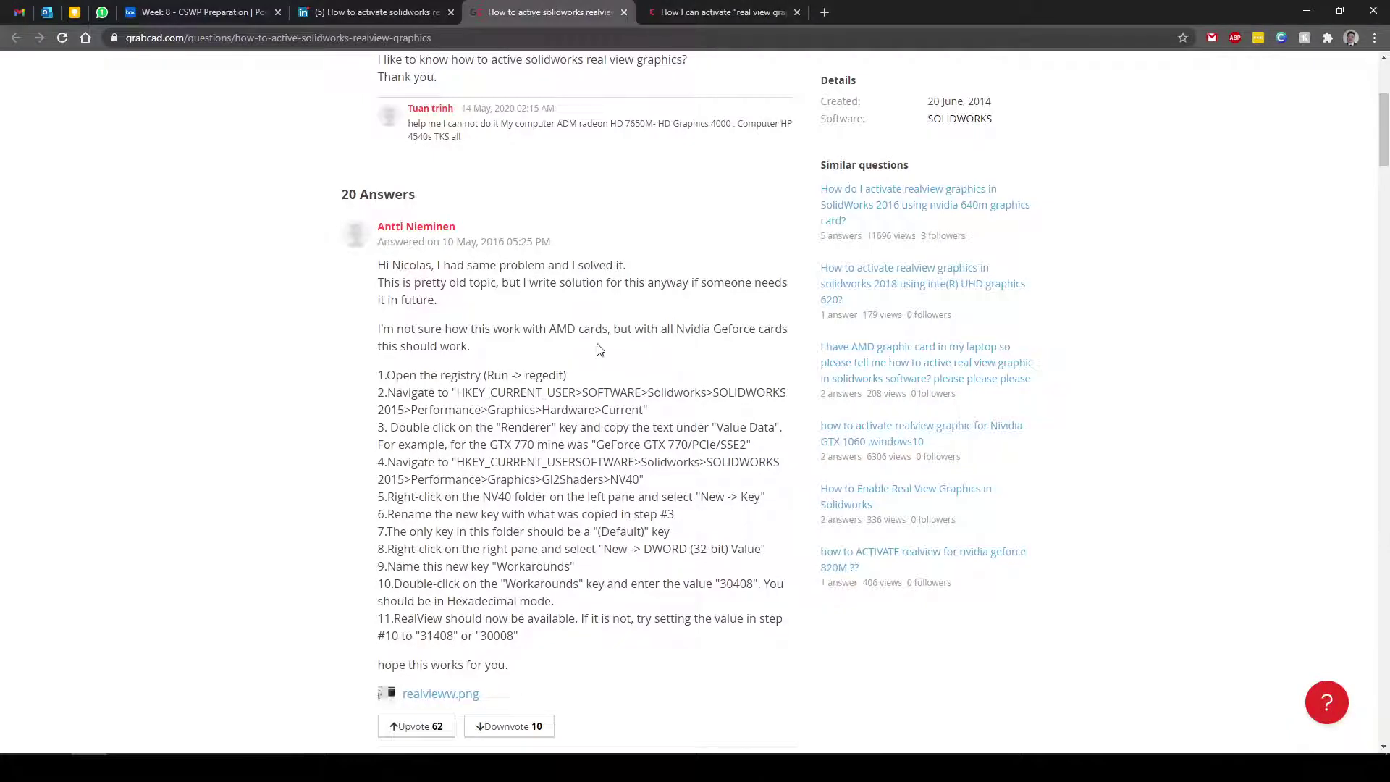
{"action": "left_click", "coordinate": [682, 9]}
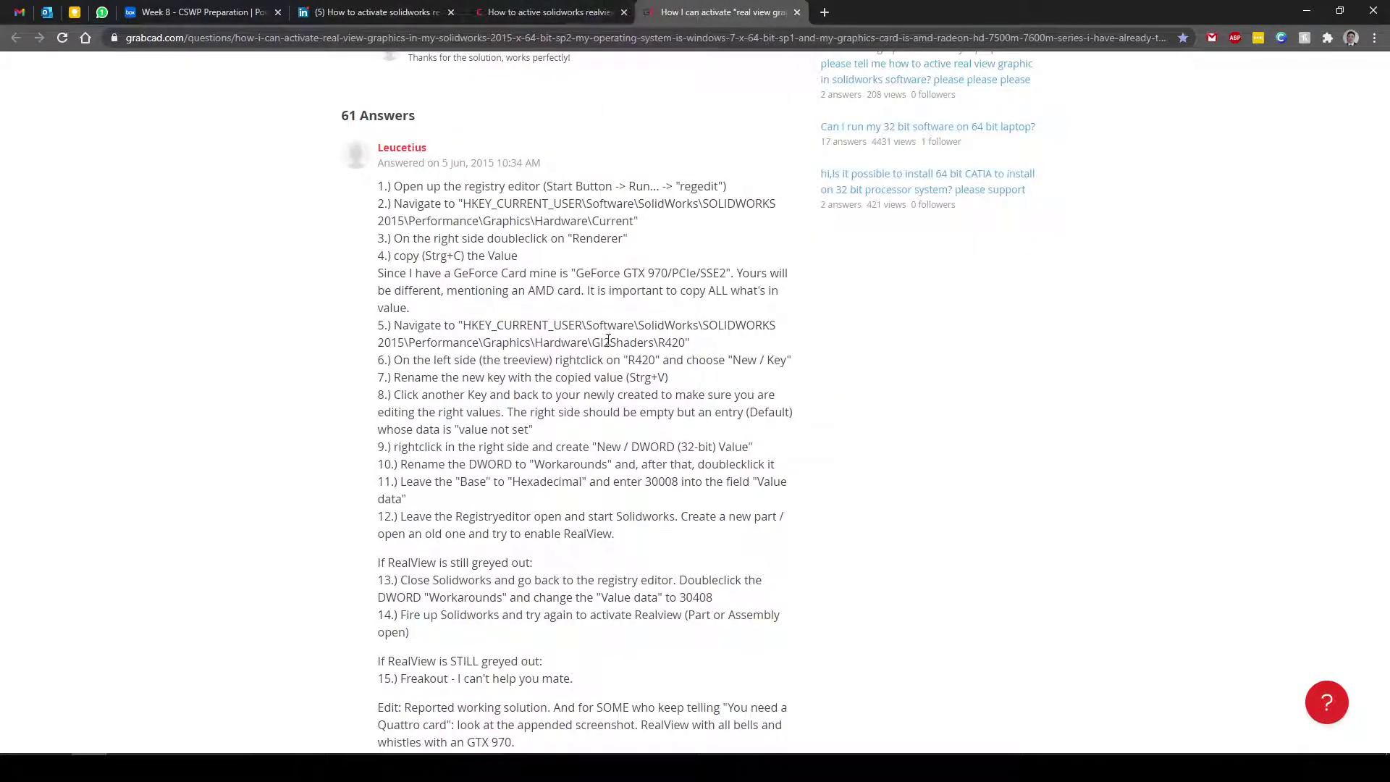
Step: Bring the Registry Editor back over the GrabCAD page, widen its key tree and enlarge the window
{"action": "mouse_move", "coordinate": [656, 767]}
{"action": "key", "text": "alt+Tab"}
{"action": "left_click_drag", "start_coordinate": [841, 140], "coordinate": [499, 137]}
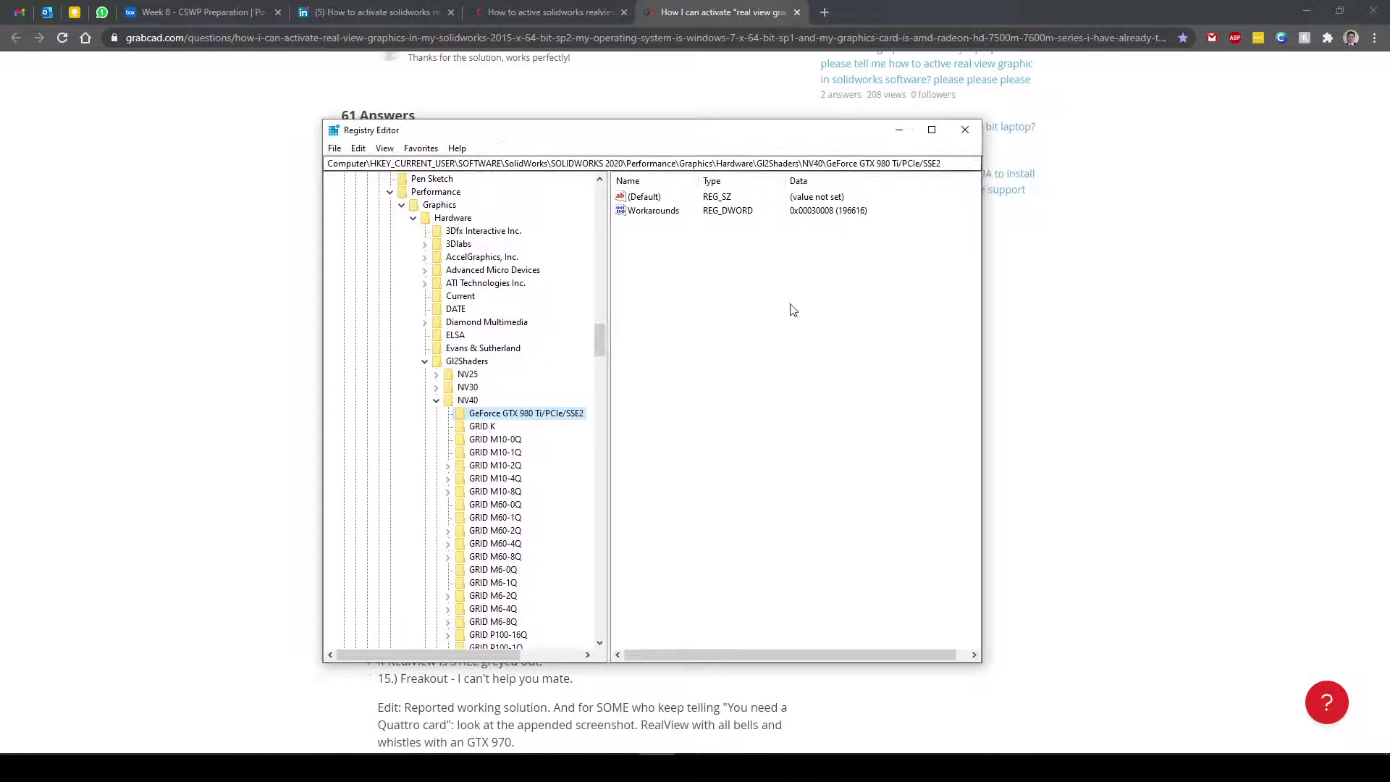
{"action": "left_click_drag", "start_coordinate": [608, 316], "coordinate": [667, 316]}
{"action": "left_click_drag", "start_coordinate": [971, 645], "coordinate": [1126, 667]}
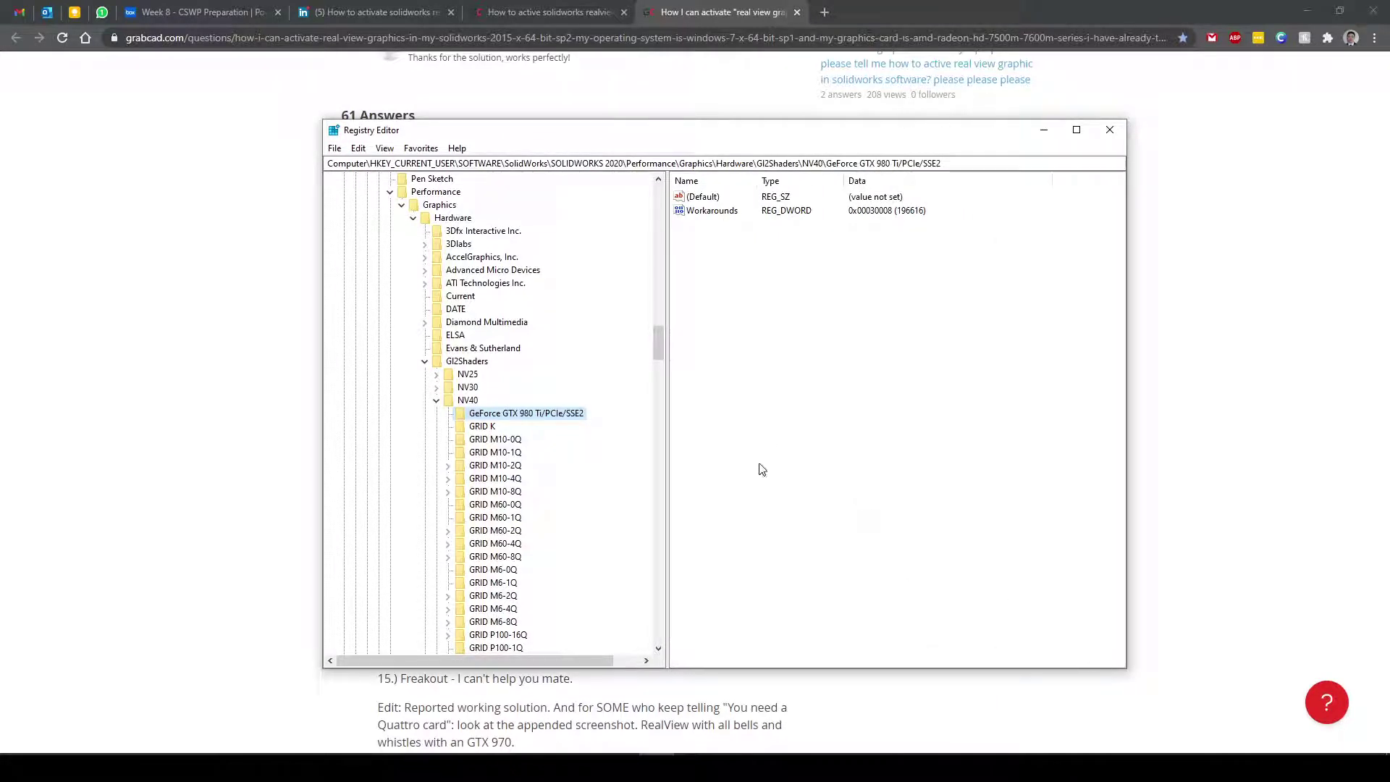